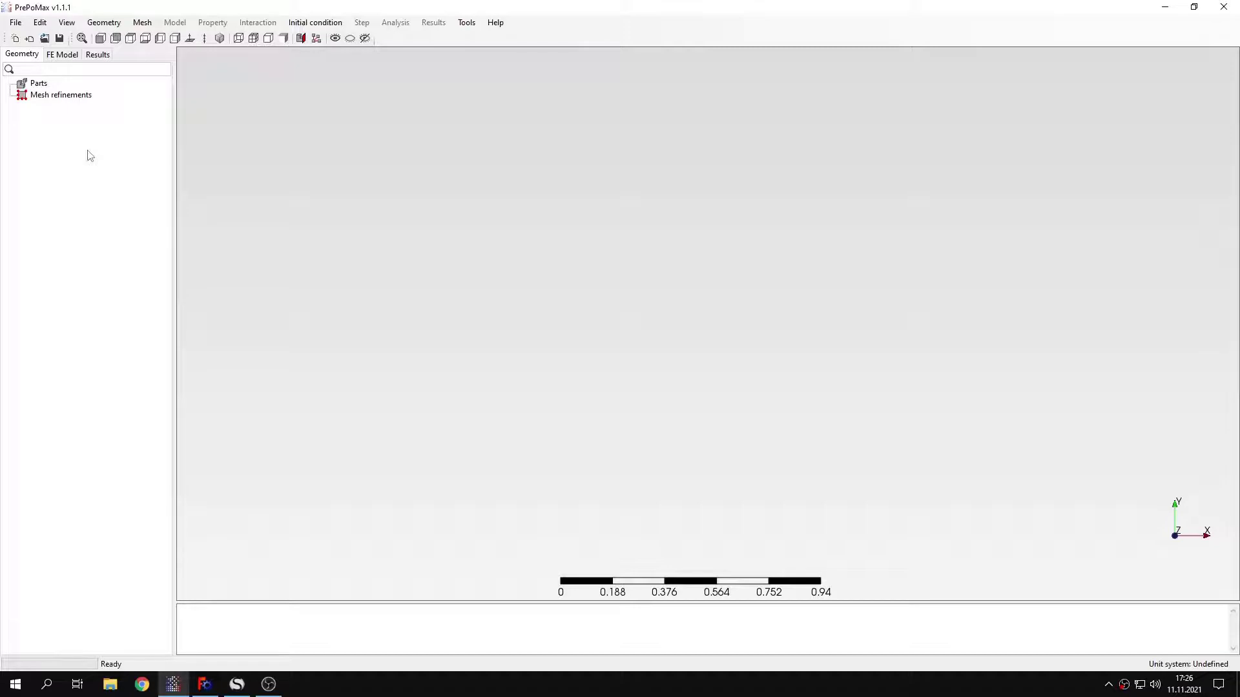
Start a new model using the mm, ton, s, °C unit system.
left_click(14, 38)
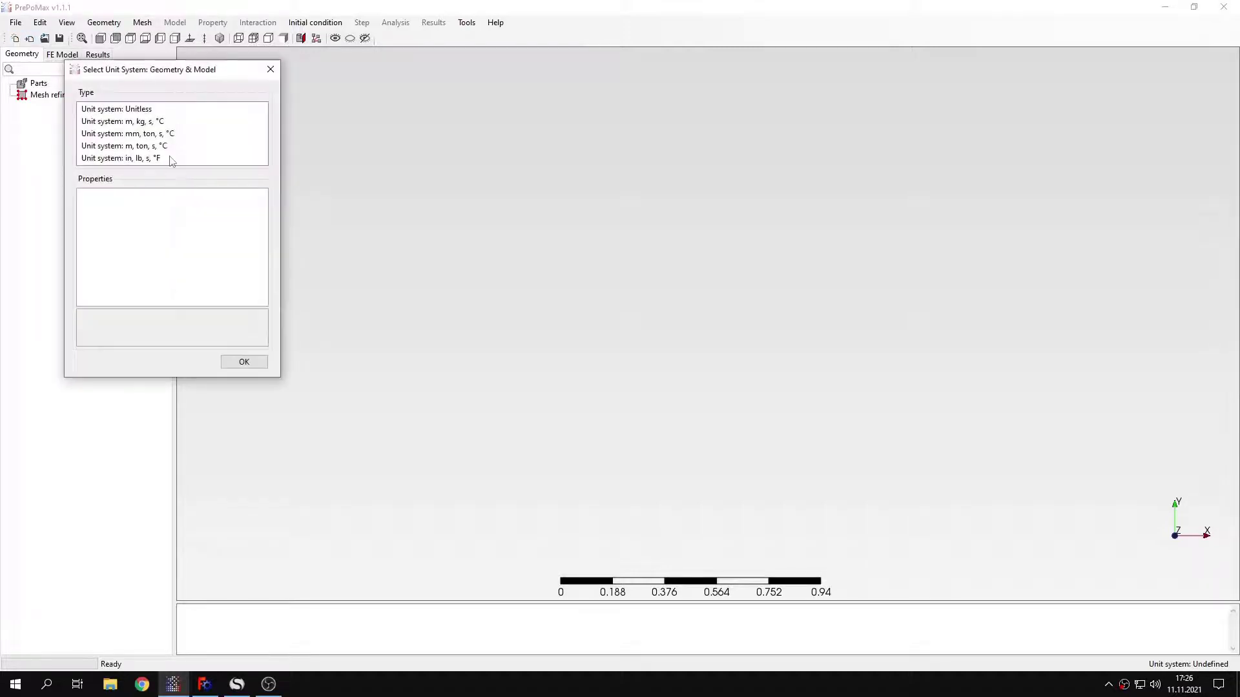
left_click(143, 134)
left_click(249, 362)
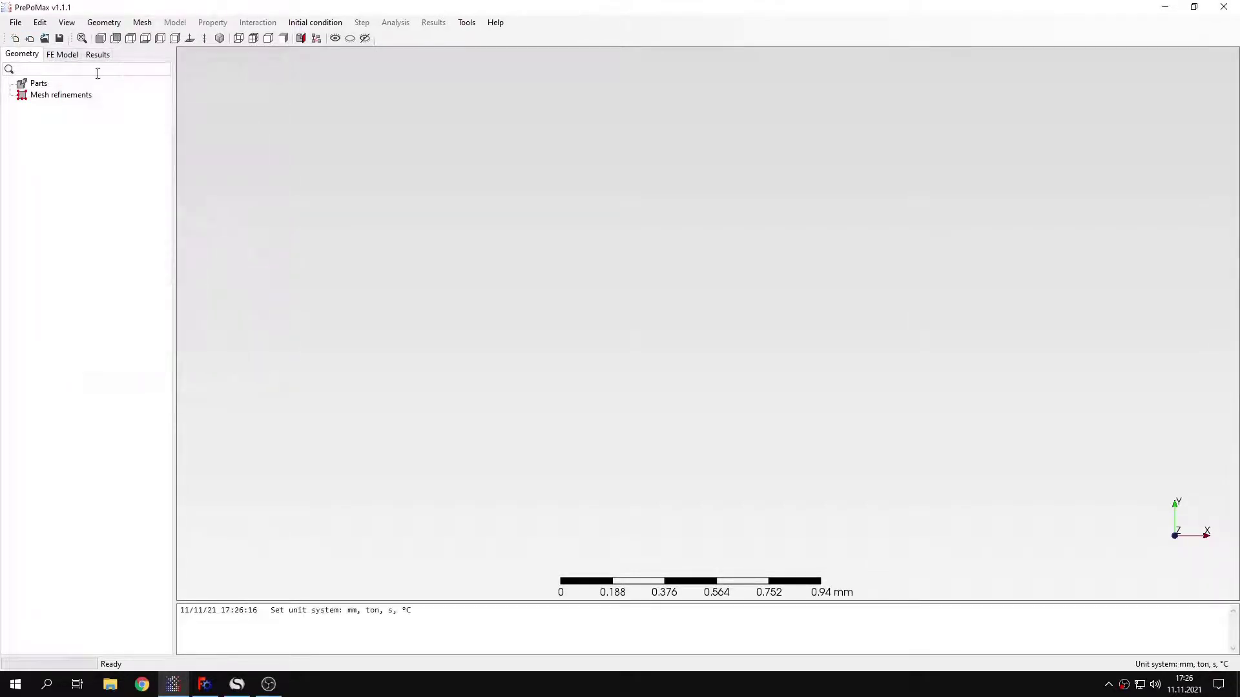
Import the geometry file "Tutorial 13 - stress concentration global".
left_click(29, 38)
scroll(669, 265, "down", 5)
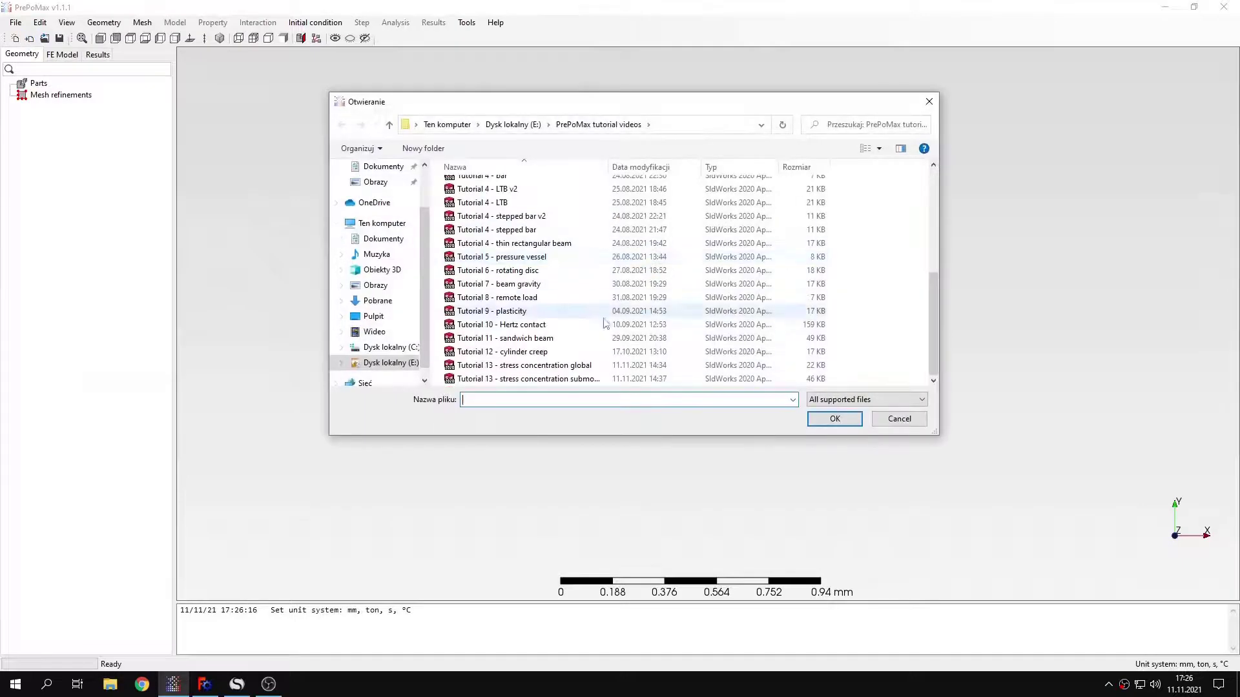
left_click(544, 365)
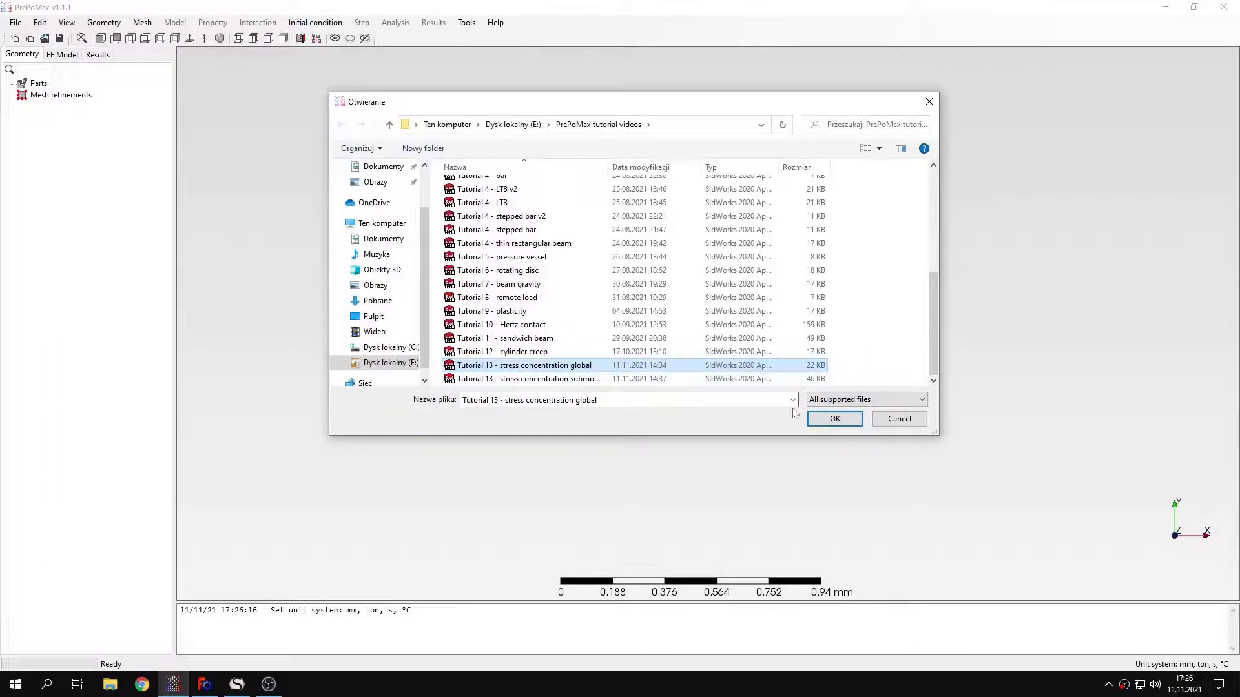
left_click(833, 418)
middle_click_drag(629, 416, 698, 440)
scroll(650, 337, "up", 2)
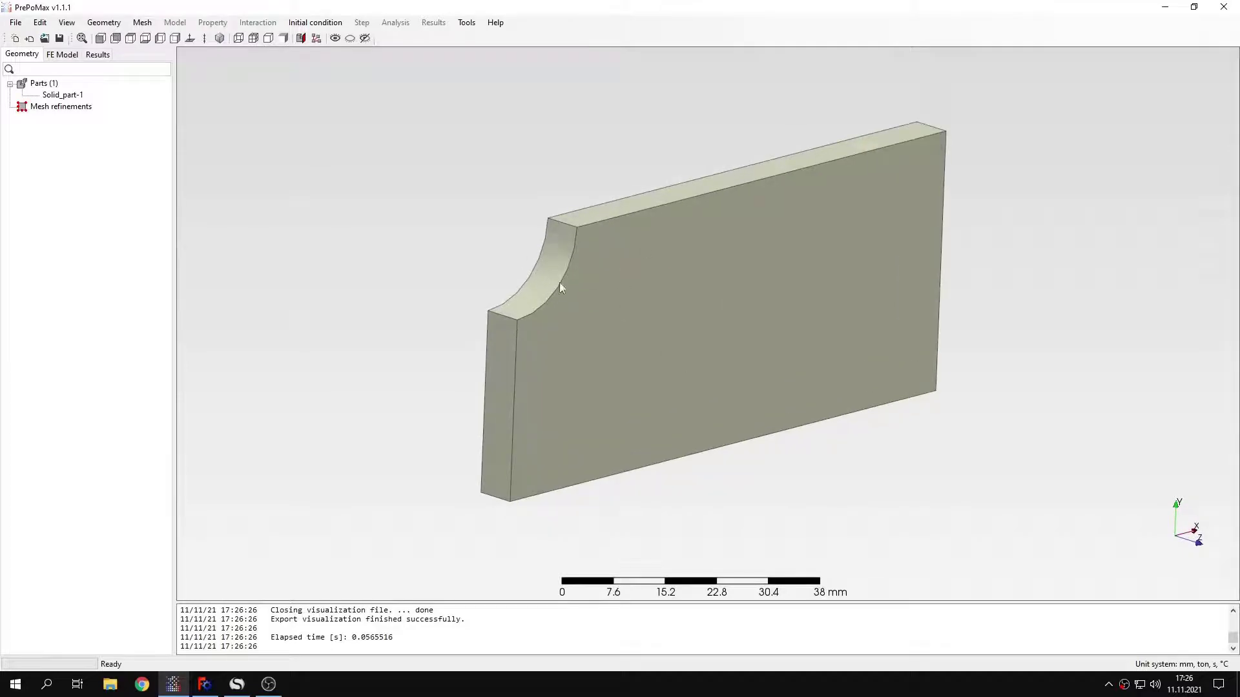
Switch to SMath Studio to review the stress concentration calculation for the notched tension strip, and return to PrePoMax.
left_click(236, 684)
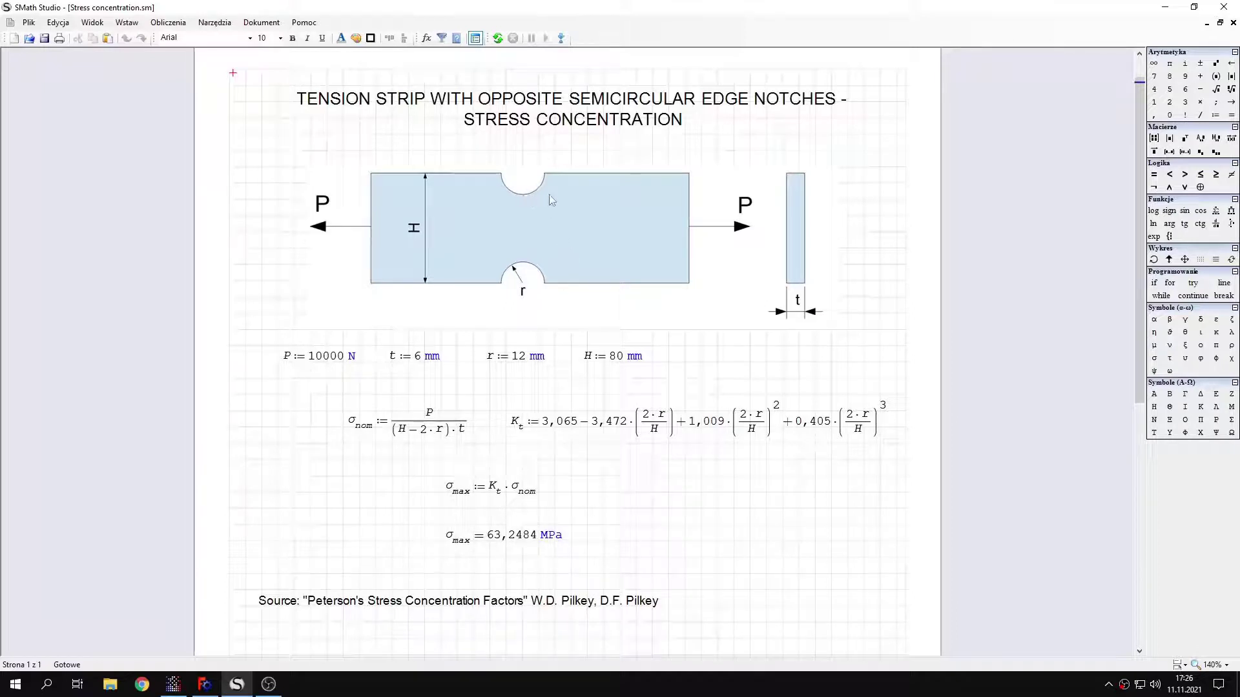
left_click(1164, 6)
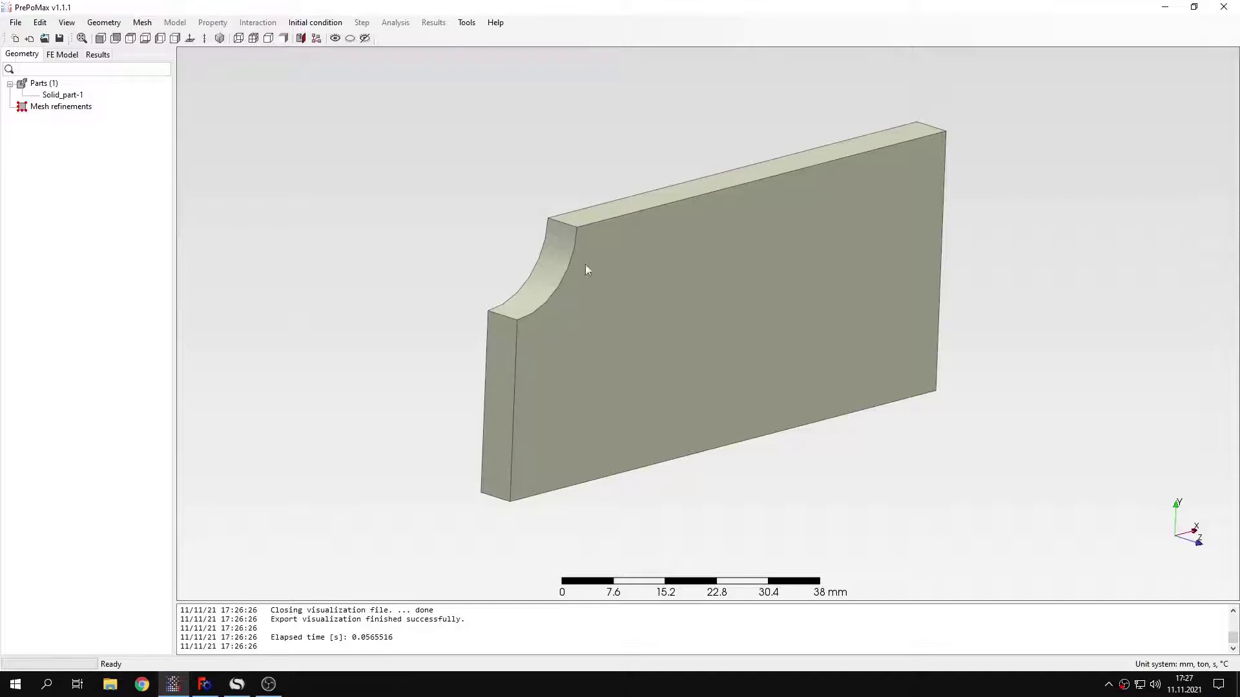
Set the solid part's maximum element size to 3.5 mm and create its mesh.
right_click(78, 96)
left_click(131, 123)
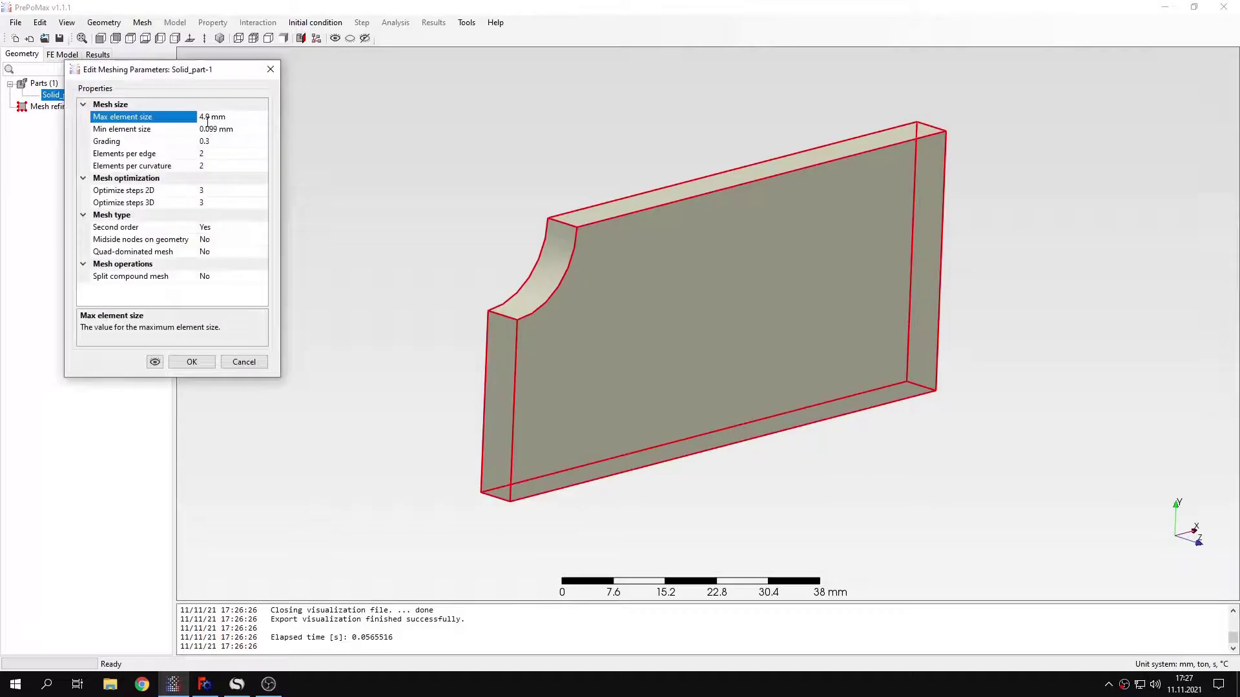
left_click_drag(213, 117, 198, 118)
type("3.5")
left_click(192, 361)
right_click(84, 101)
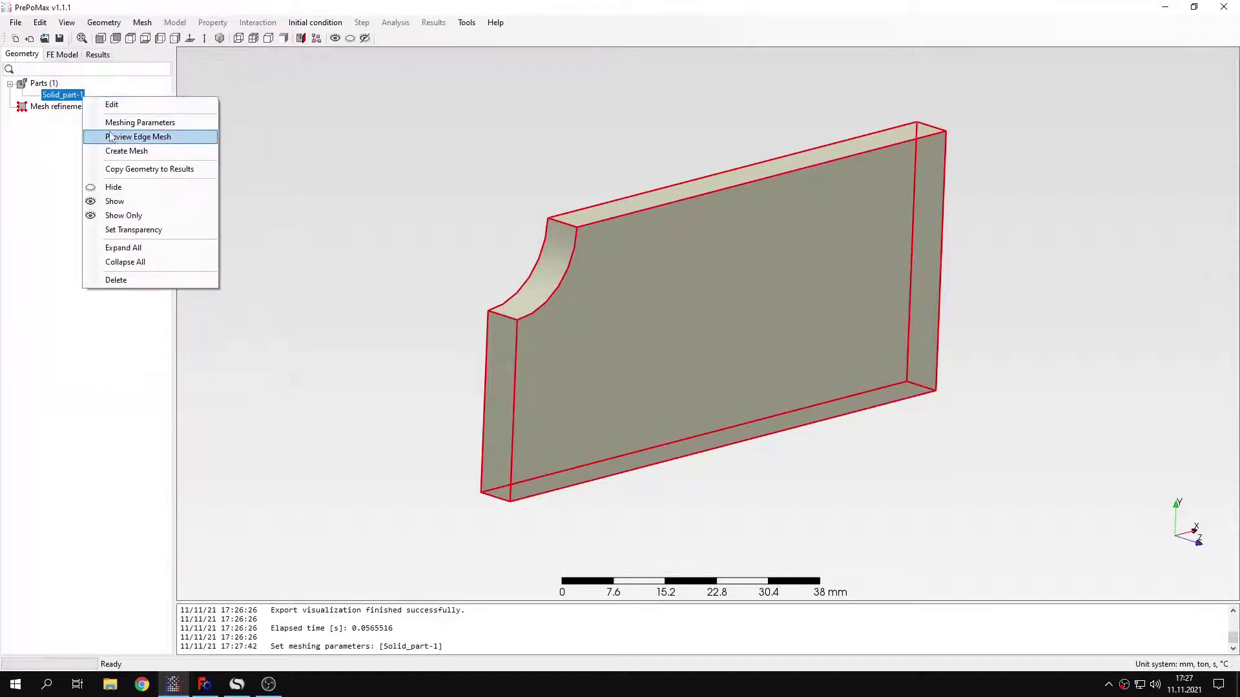
left_click(120, 152)
left_click(299, 234)
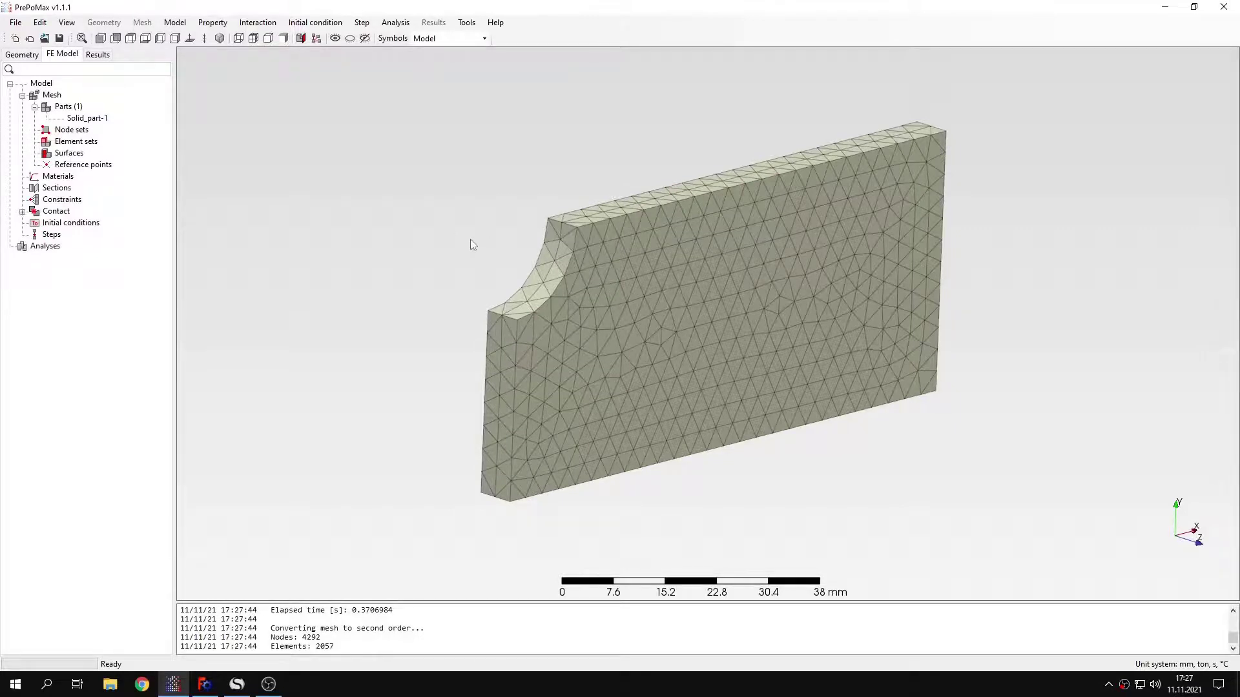
Create an elastic material with a Young's modulus of 210000 MPa and a Poisson's ratio of 0.3.
double_click(57, 177)
left_click(116, 240)
left_click(217, 209)
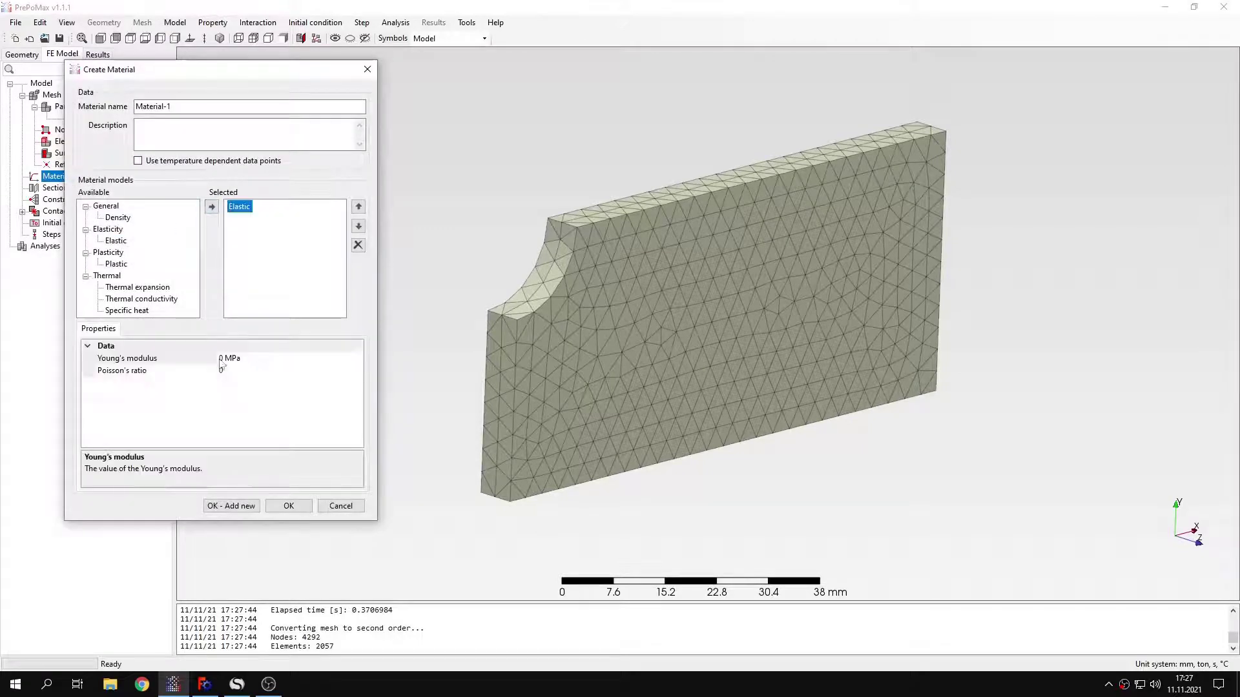
left_click(253, 361)
type("210")
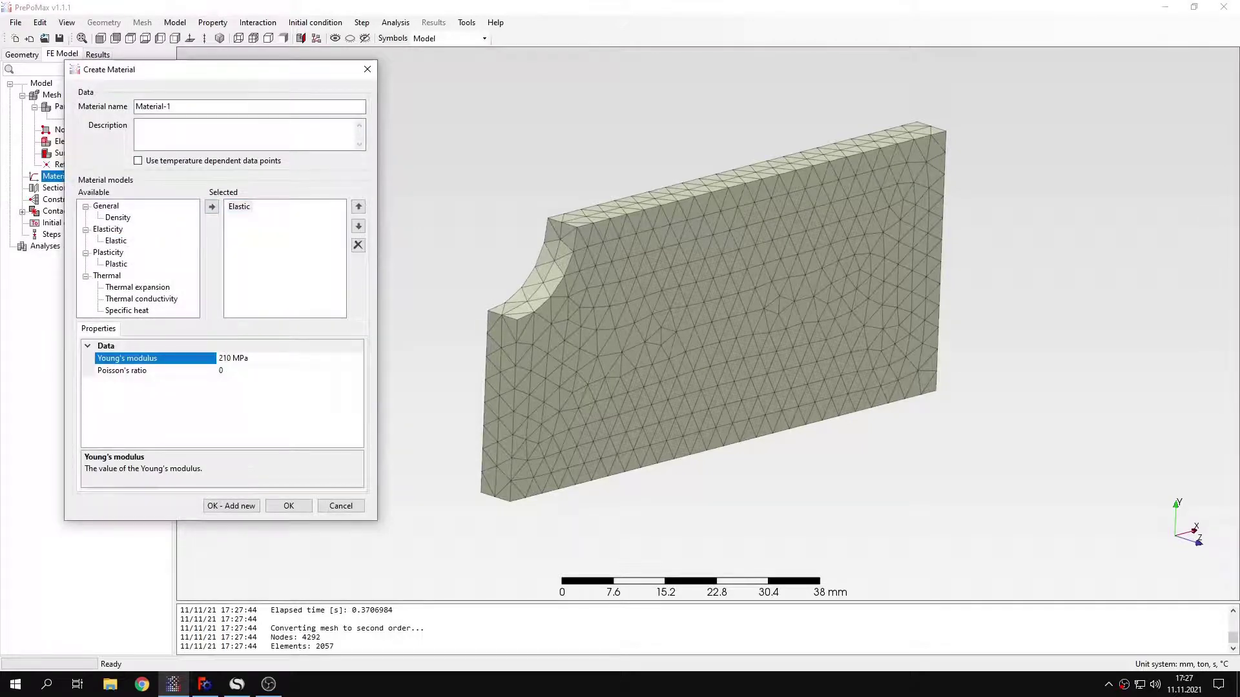
type("000")
left_click(244, 370)
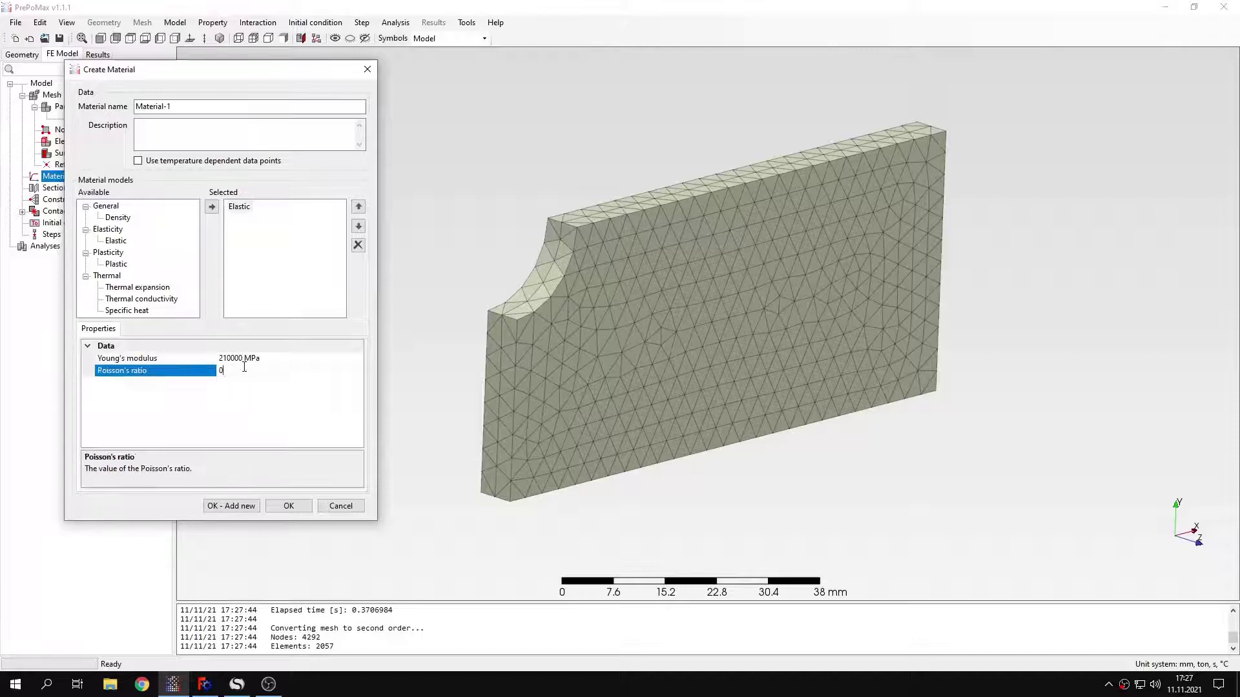
type(".,")
key("BackSpace")
type("3")
left_click(289, 506)
Create a solid section with Material-1 and assign it to the meshed part.
double_click(56, 199)
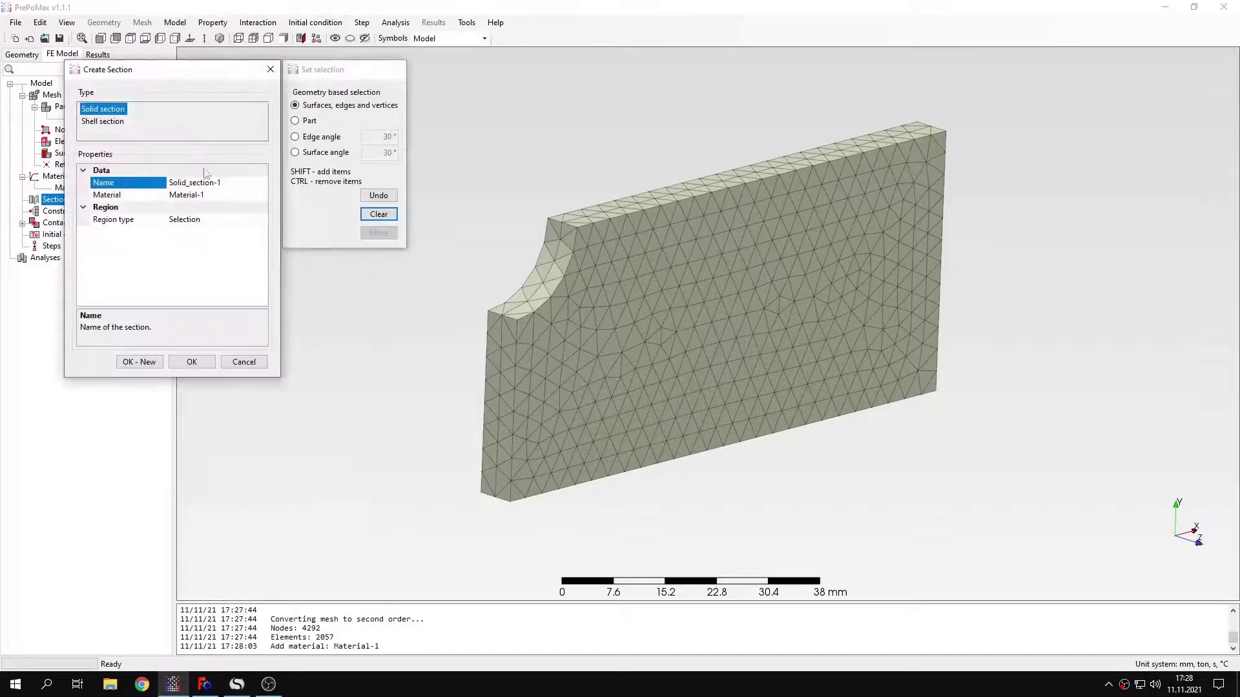
left_click(642, 338)
left_click(192, 362)
Add a static step to the model with its default settings.
double_click(52, 258)
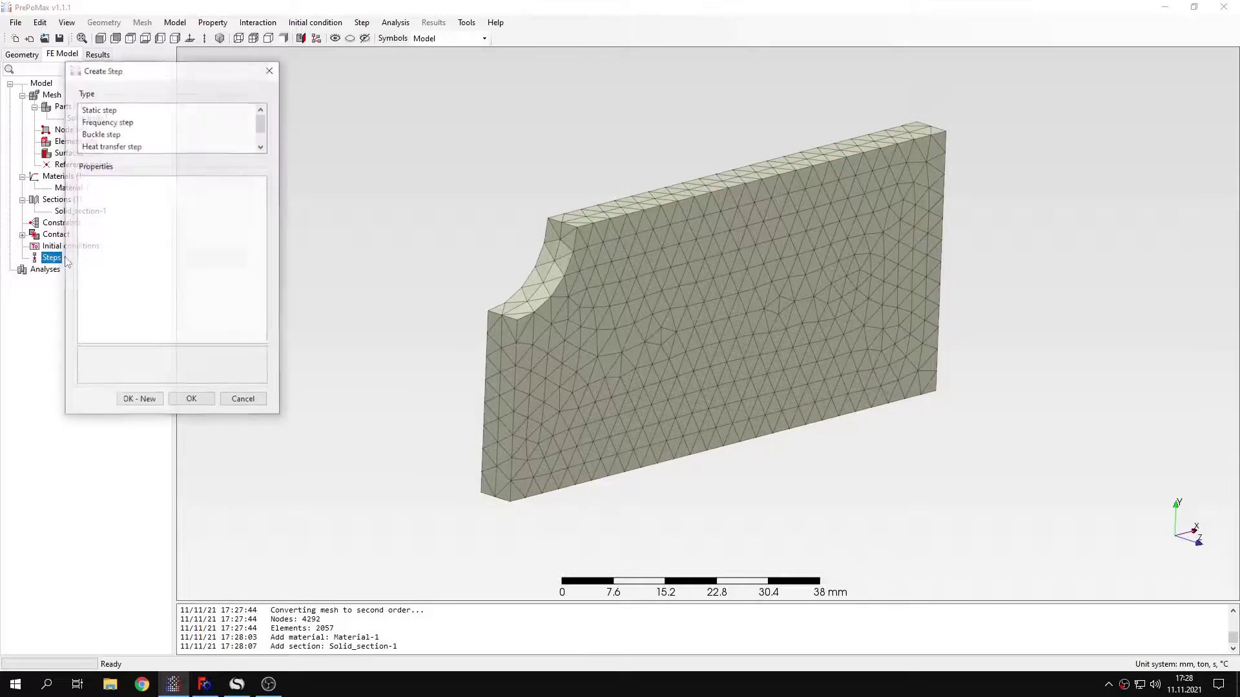
left_click(98, 108)
left_click(192, 400)
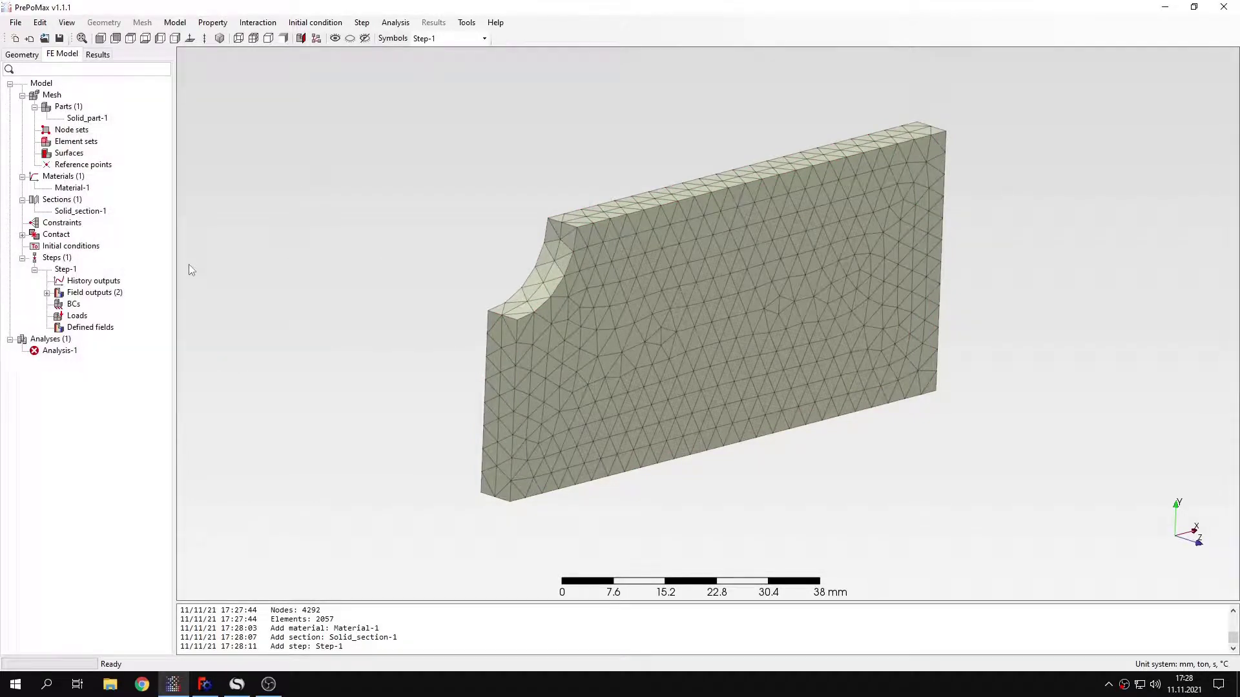
Add a displacement/rotation boundary condition constraining U1 on the narrow vertical end face below the notch.
double_click(73, 304)
left_click(152, 122)
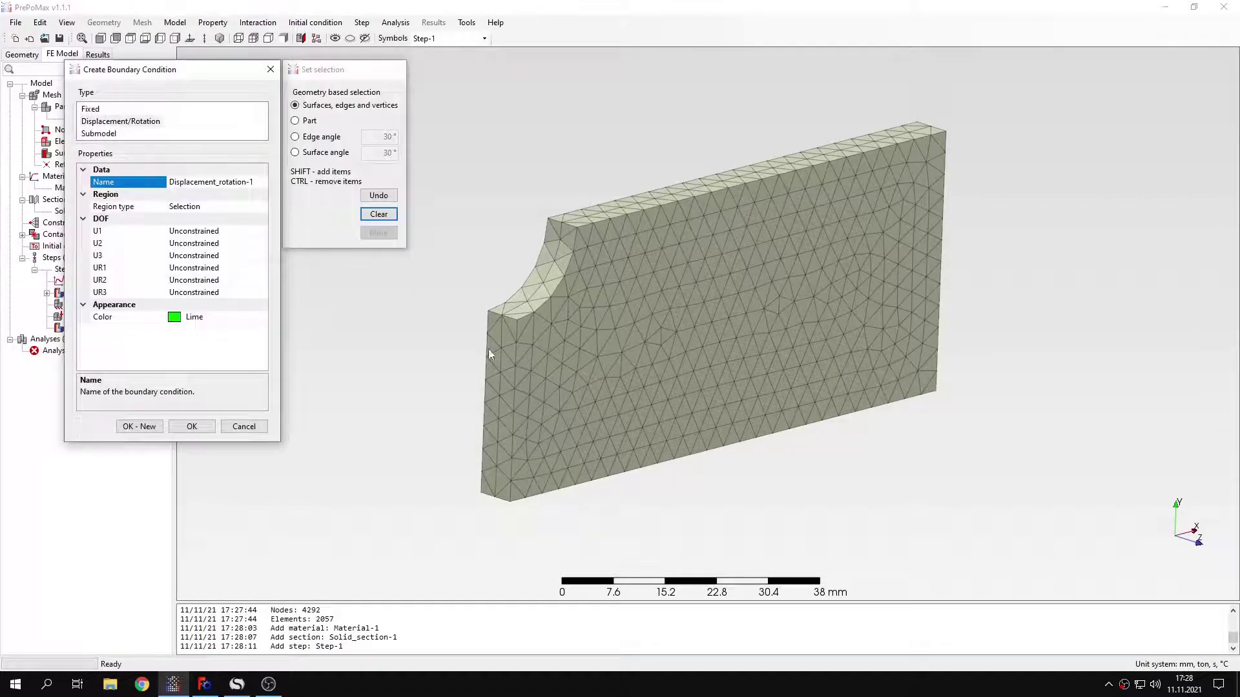
left_click(506, 379)
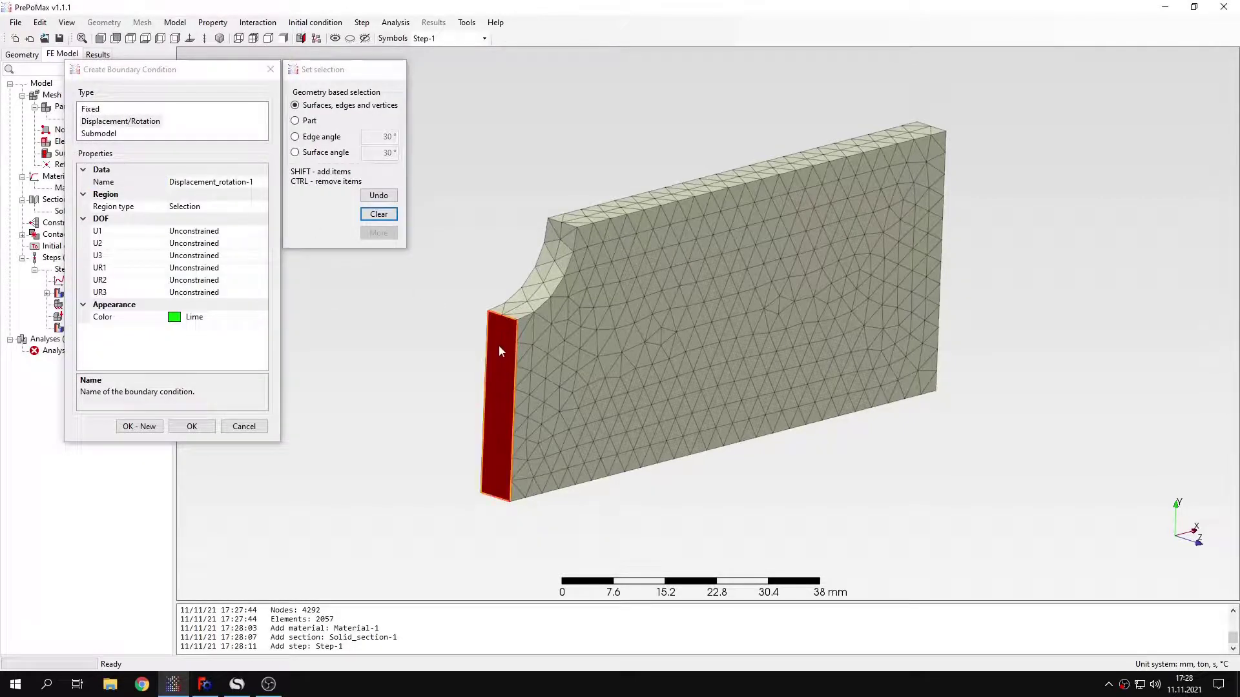
double_click(195, 233)
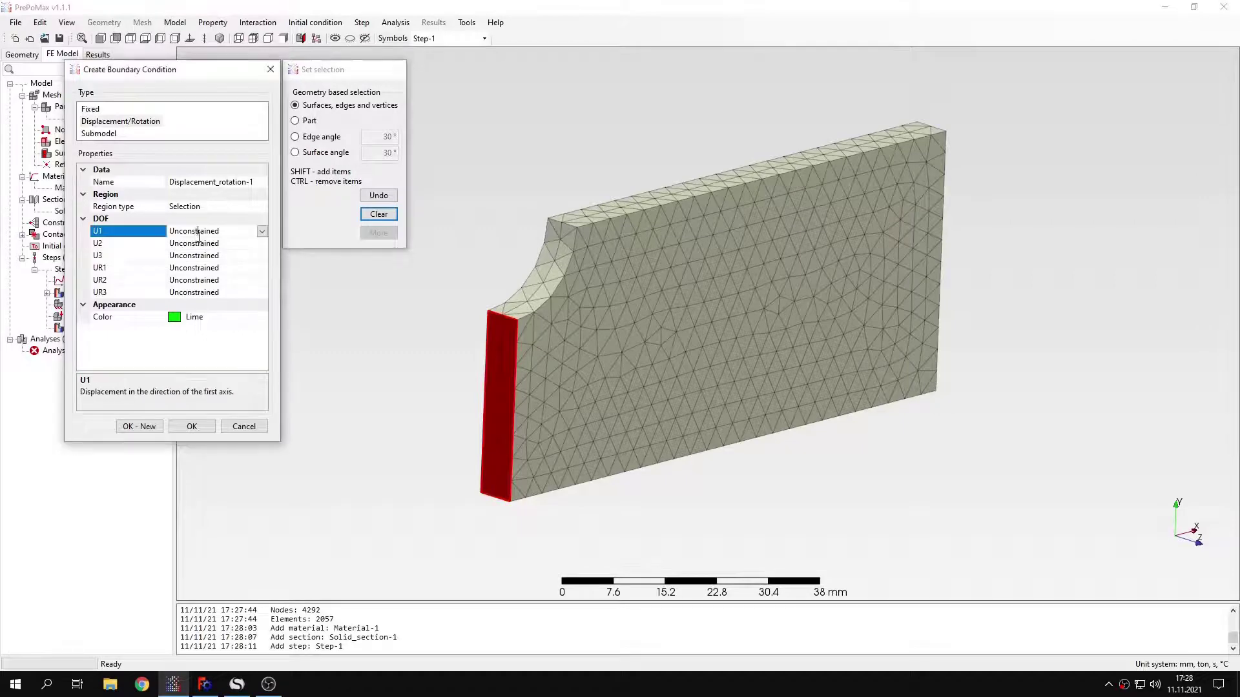
left_click(140, 426)
Add a displacement/rotation boundary condition on the plate's long bottom face with U2 set to Fixed.
left_click(149, 122)
left_click_drag(613, 310, 722, 308)
left_click(687, 378)
left_click_drag(659, 381, 635, 402)
double_click(195, 244)
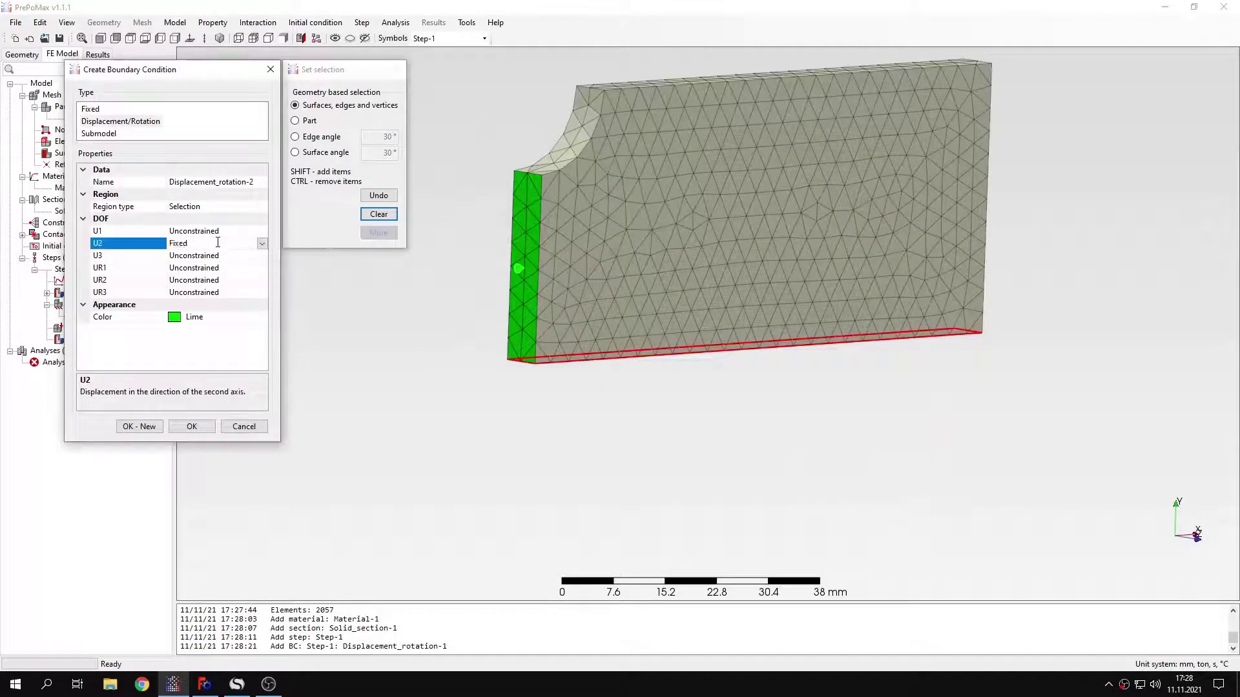
left_click(139, 426)
Add a displacement/rotation boundary condition with U3 set to 0 mm at the lower front corner vertex of the notch-side end face.
left_click_drag(656, 379, 654, 394)
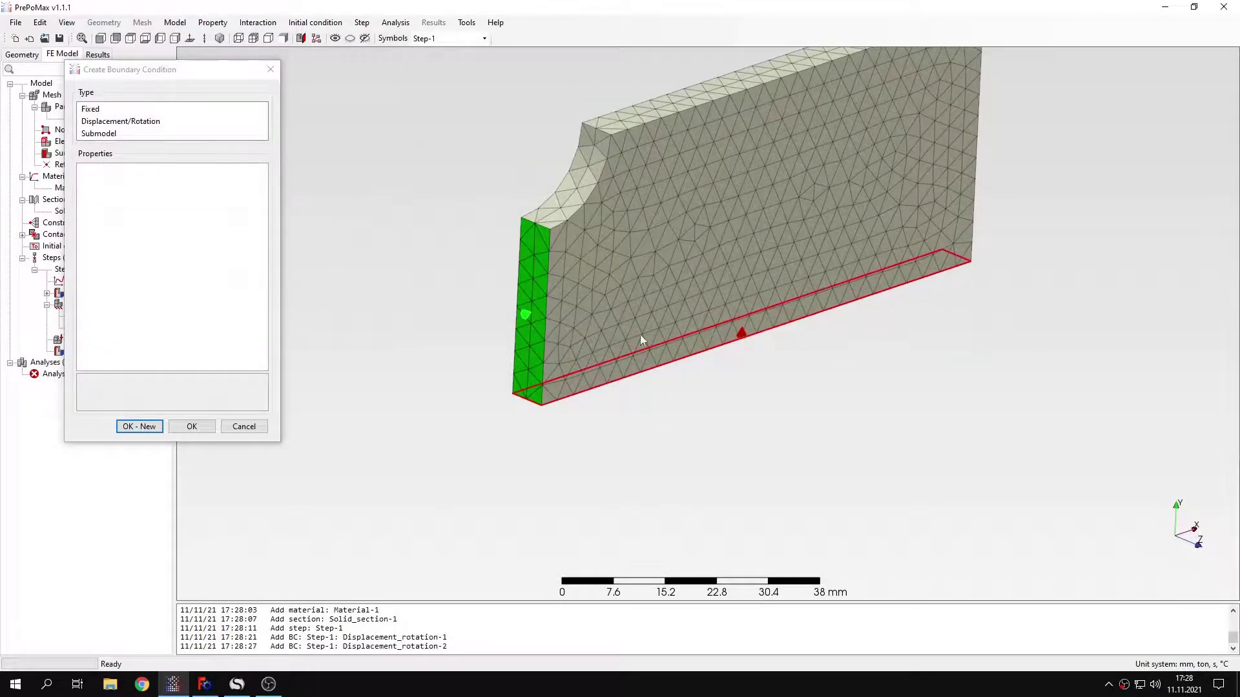
left_click_drag(632, 347, 623, 333)
left_click(155, 122)
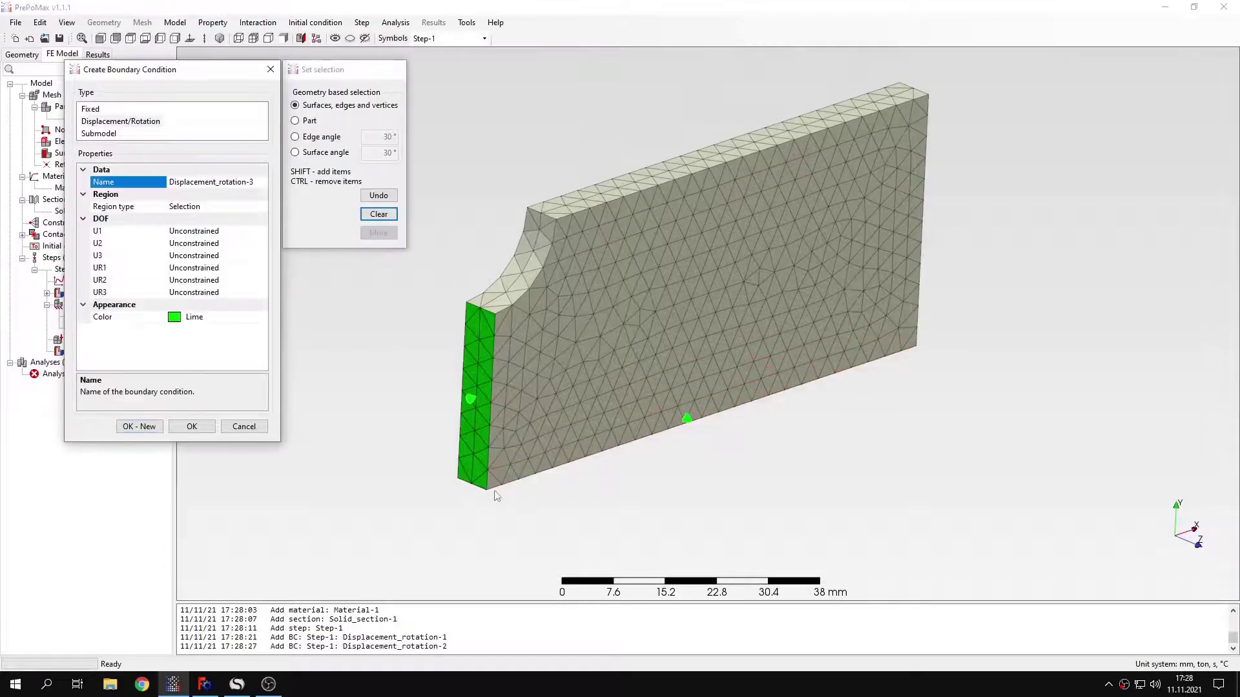
left_click(645, 366)
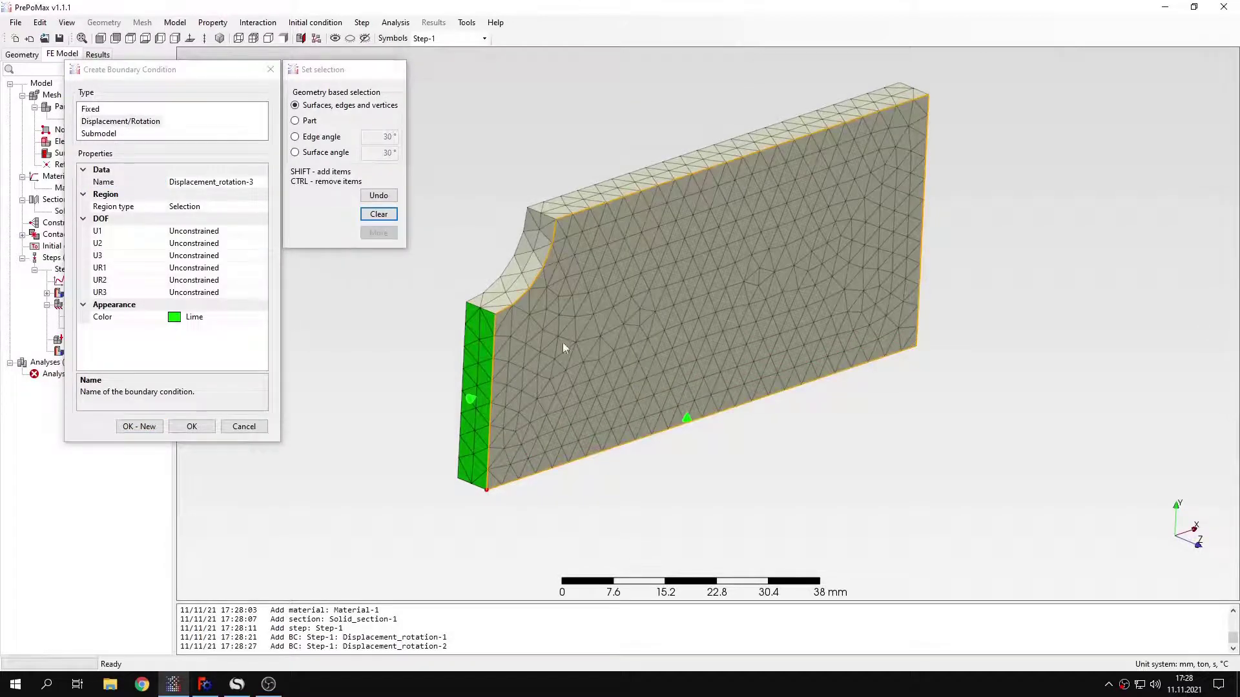
double_click(207, 256)
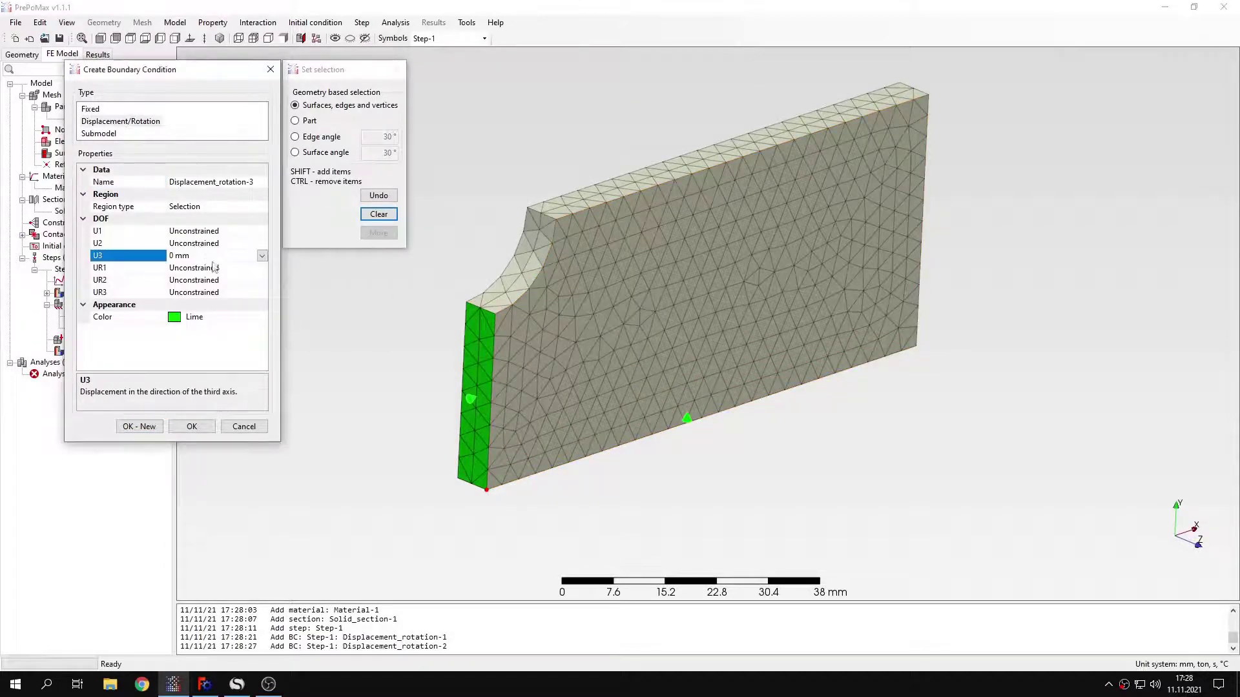
left_click(191, 426)
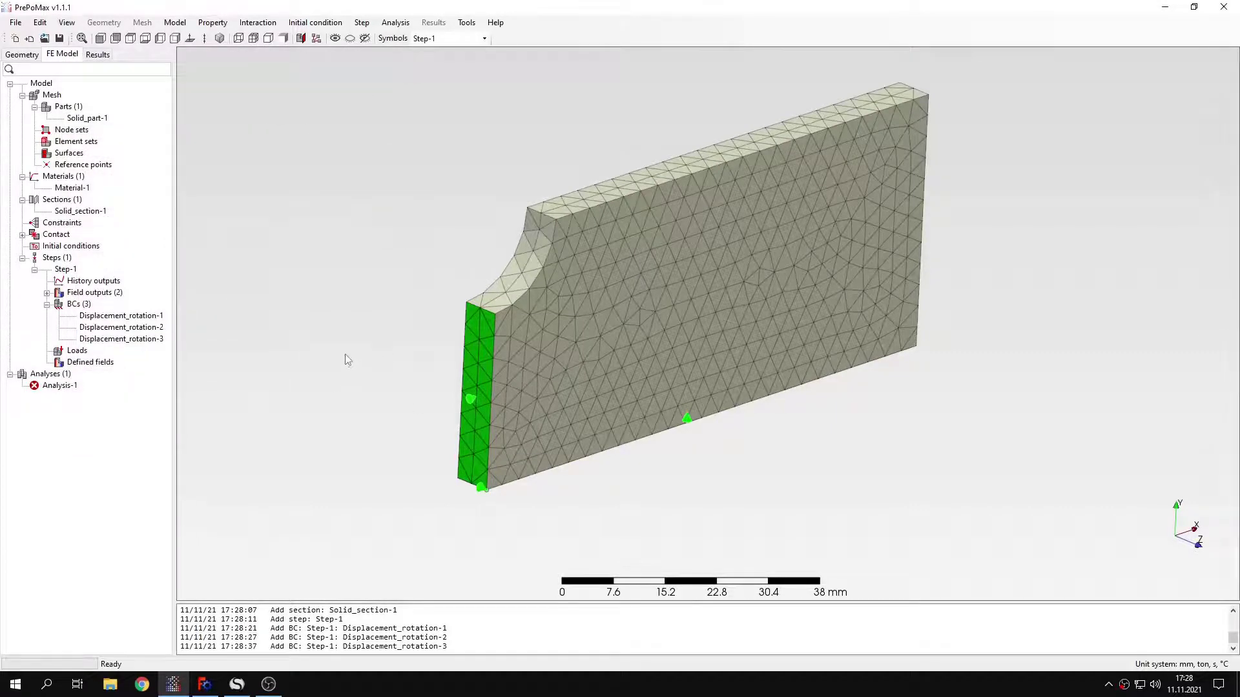
Apply a surface traction load with F1 of 5000 N to the end face opposite the notch, checking the total force in SMath Studio.
double_click(81, 352)
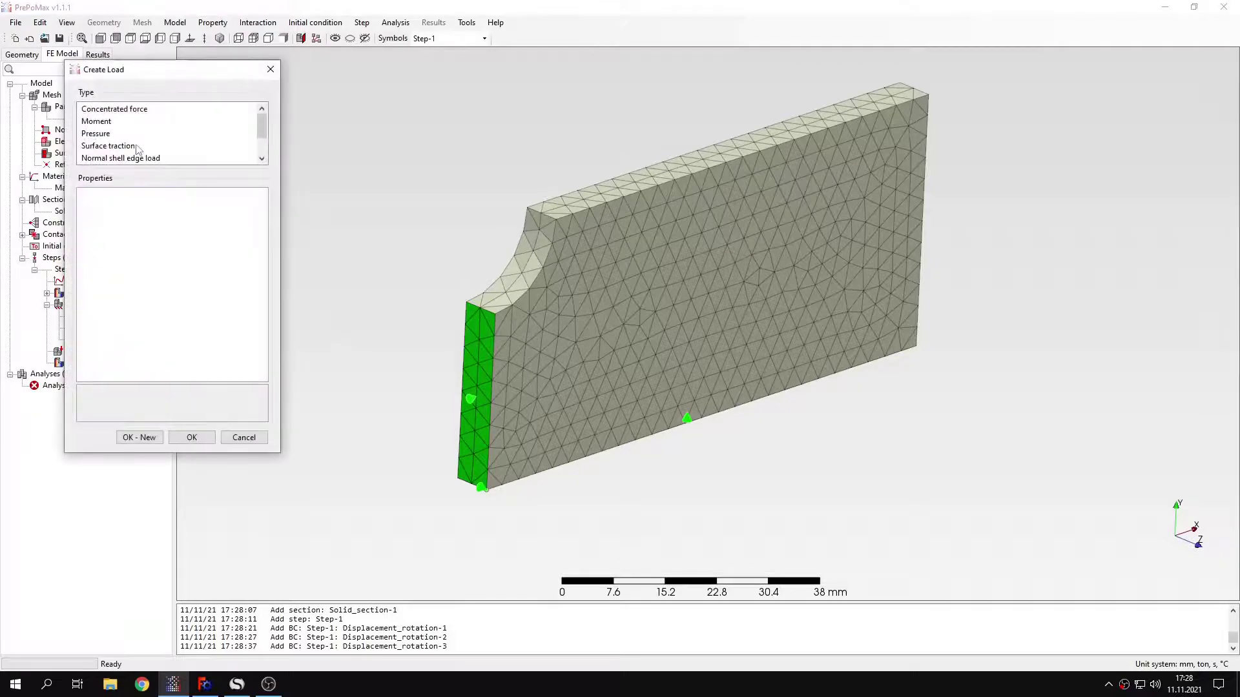
left_click(107, 145)
middle_click_drag(560, 417, 794, 409)
left_click(920, 370)
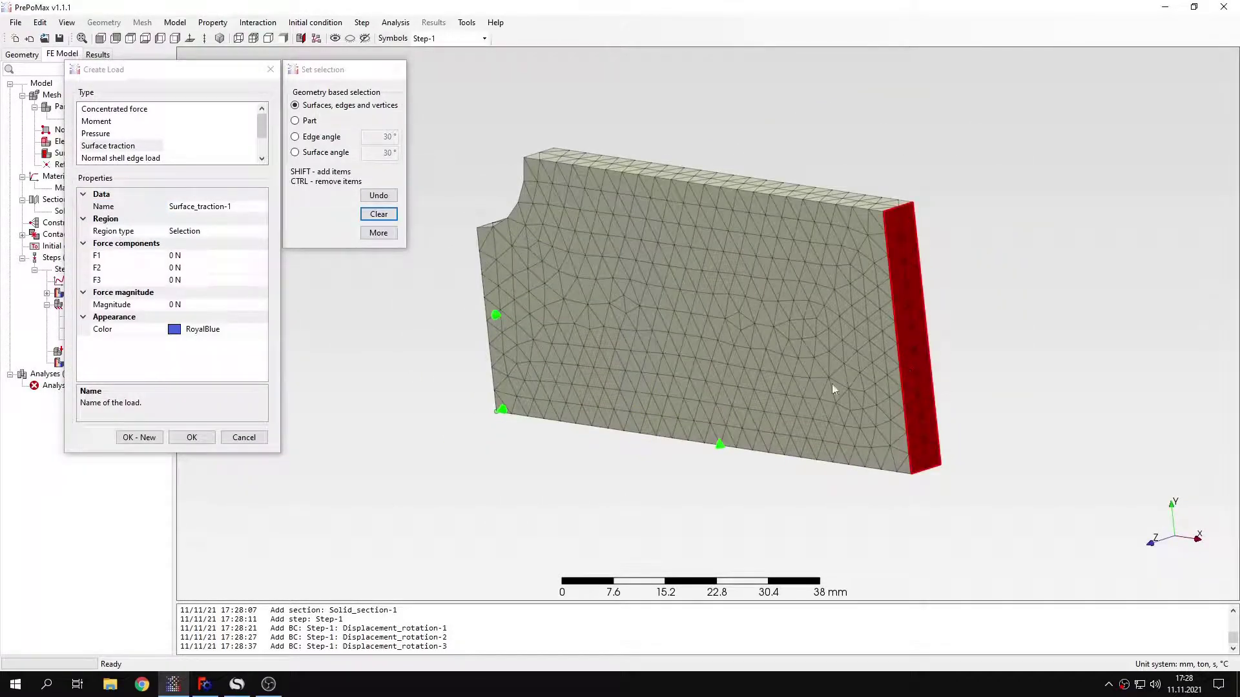
left_click(236, 684)
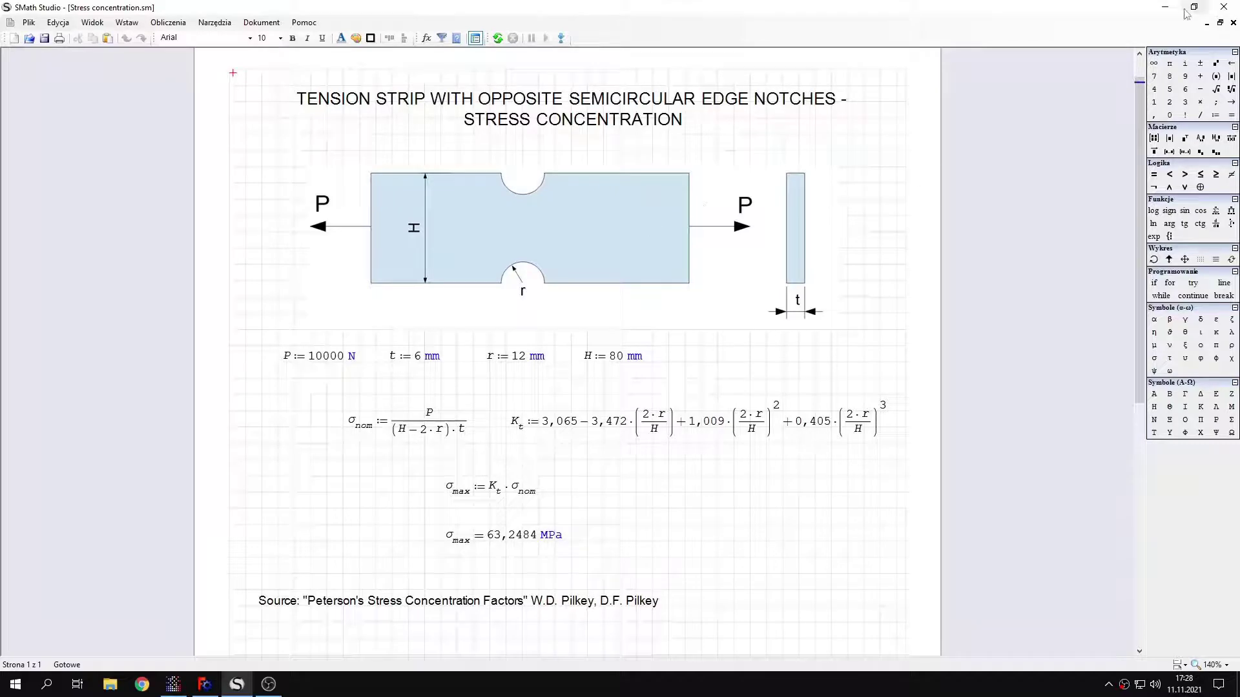
key("alt+Tab")
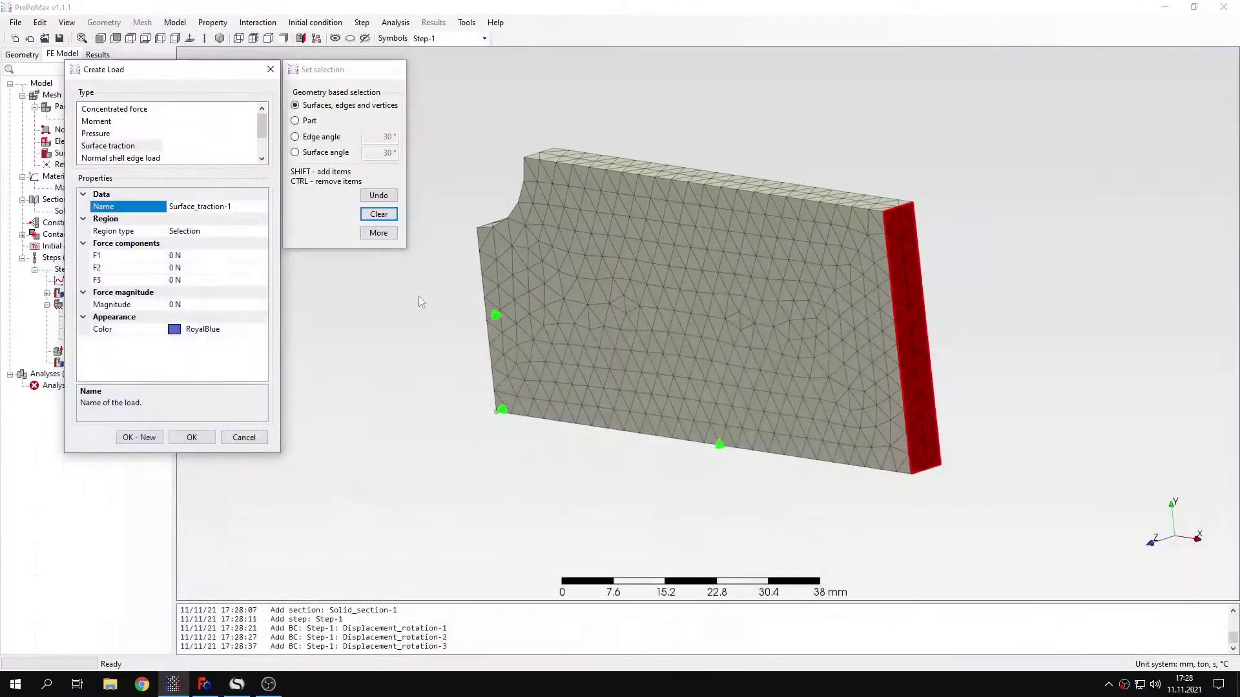
left_click(174, 255)
type("500")
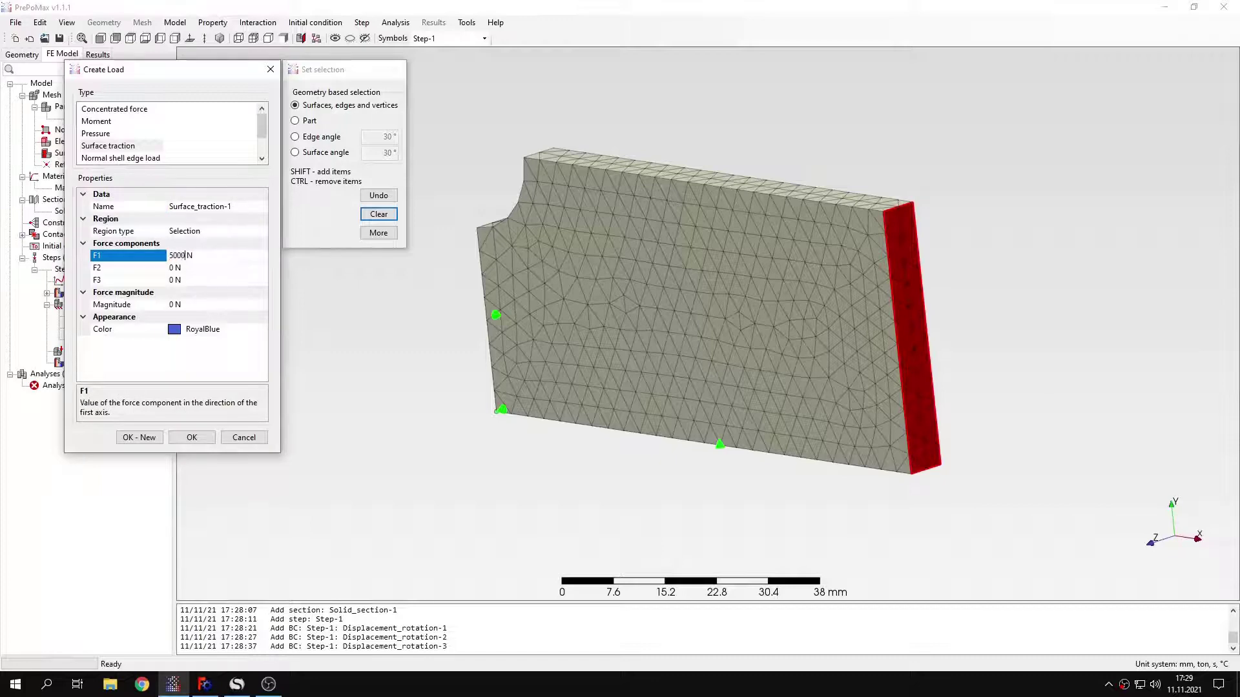
left_click(192, 437)
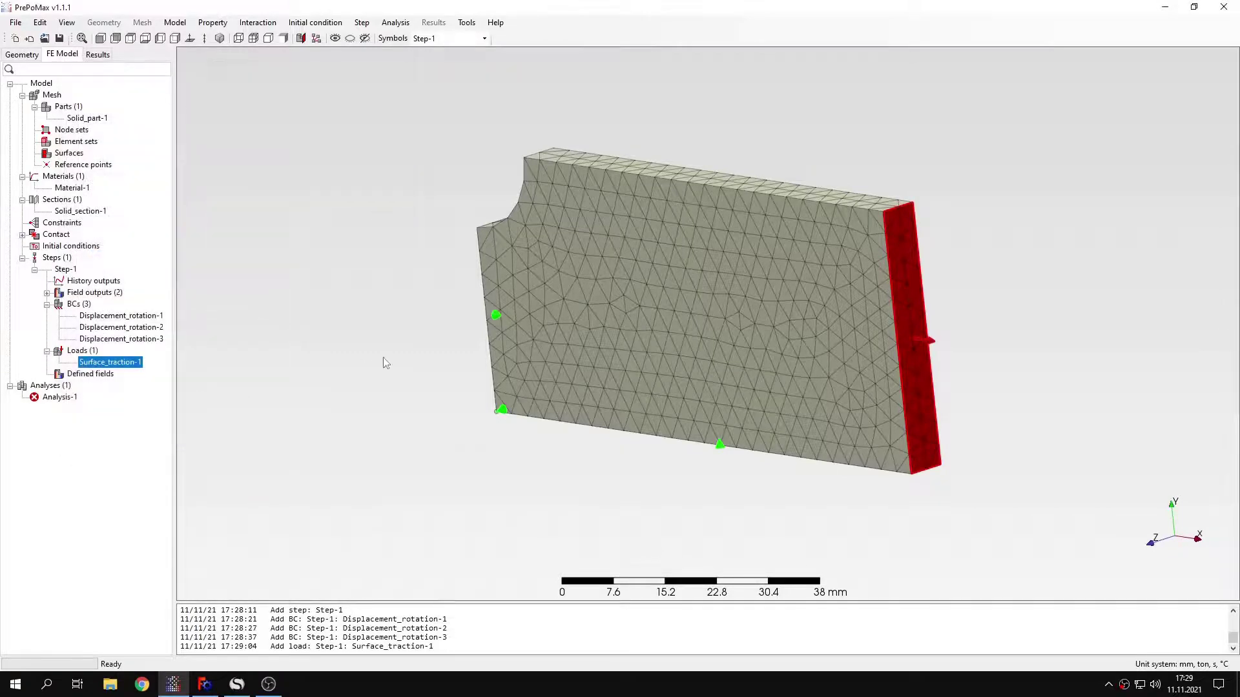
Rename the existing analysis as Concentration_global.
middle_click_drag(469, 388, 614, 400)
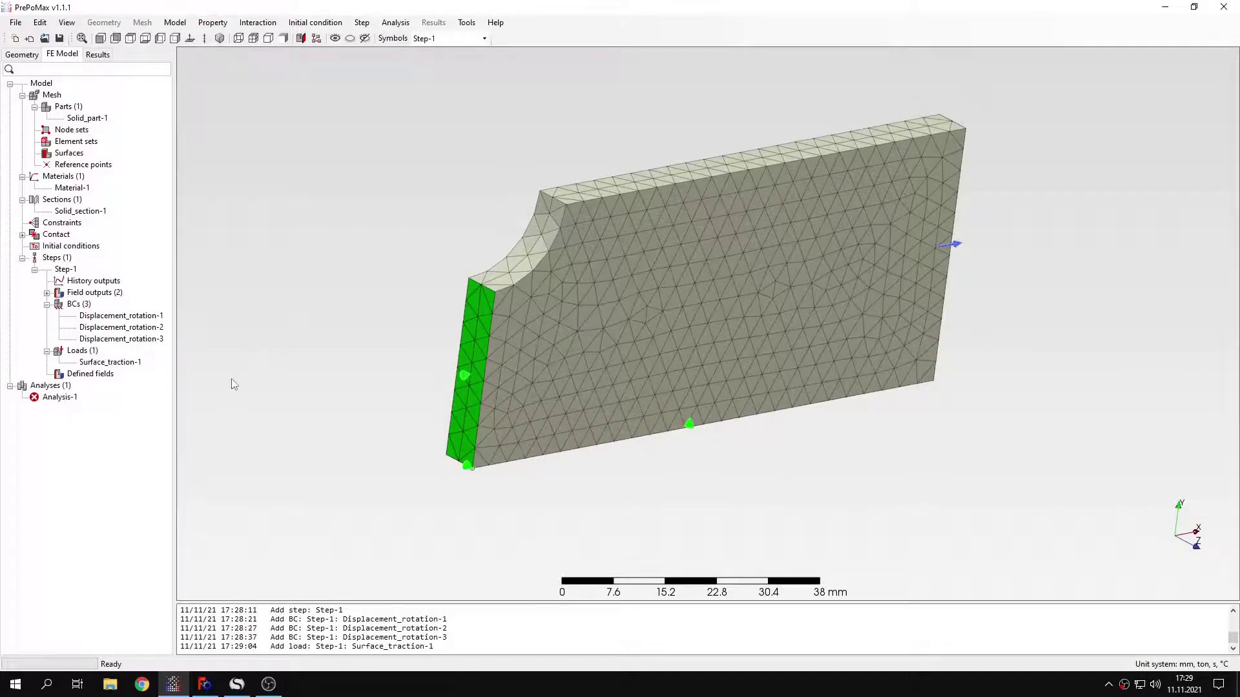
right_click(69, 399)
left_click(87, 408)
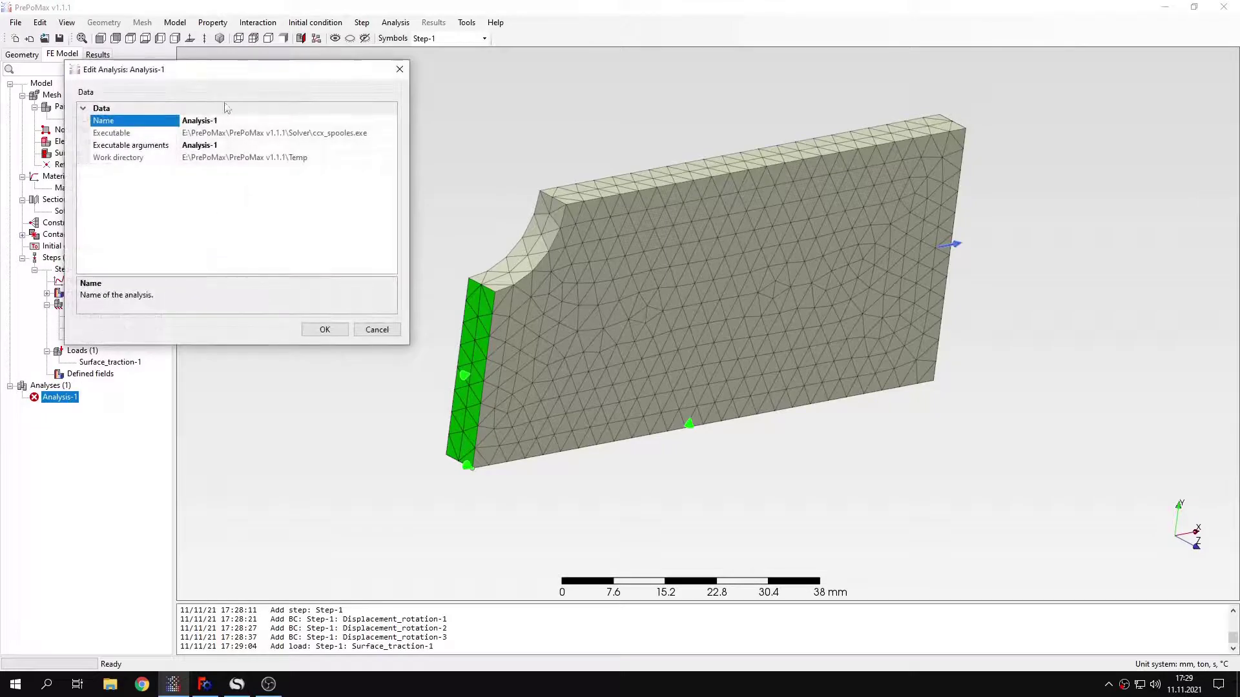
left_click_drag(242, 70, 343, 124)
left_click_drag(339, 174, 271, 174)
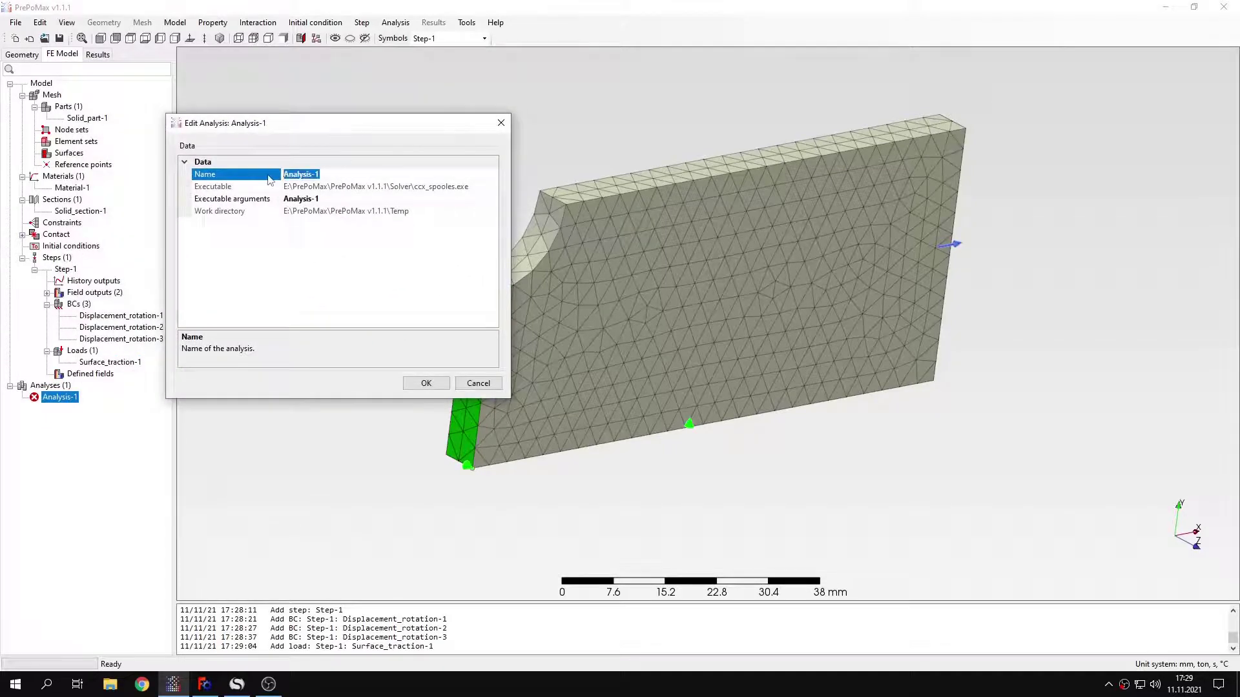
type("Concentration_global")
key("Return")
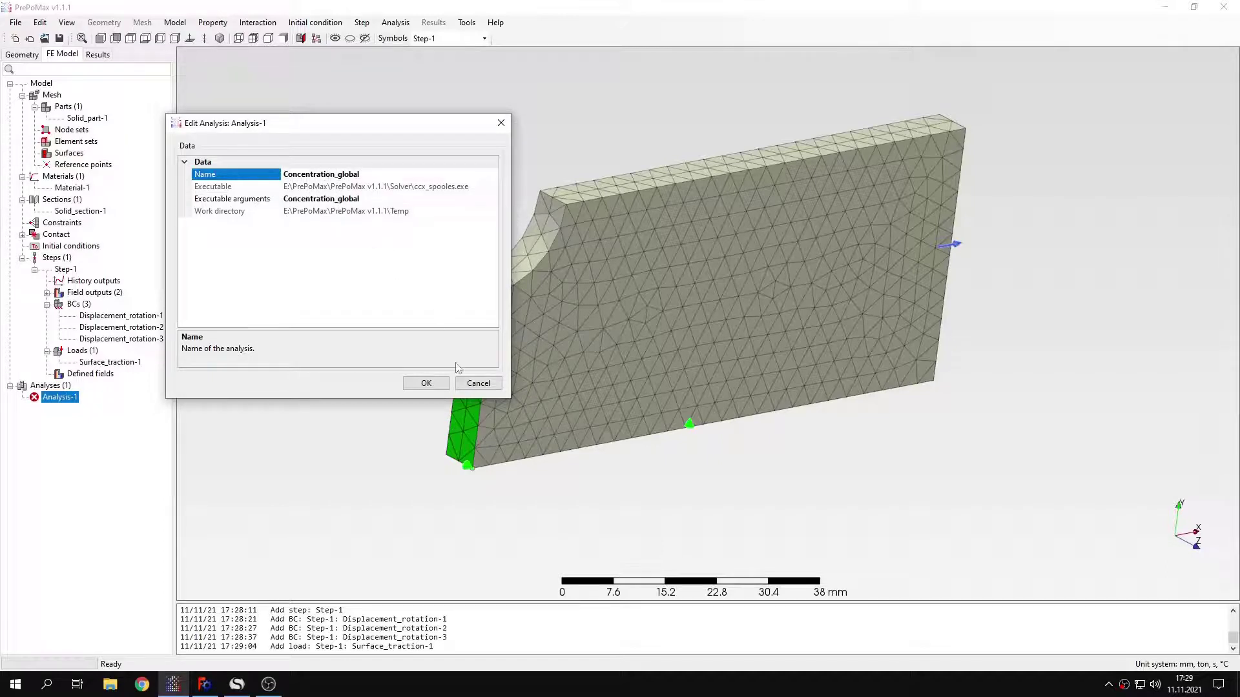
left_click(437, 384)
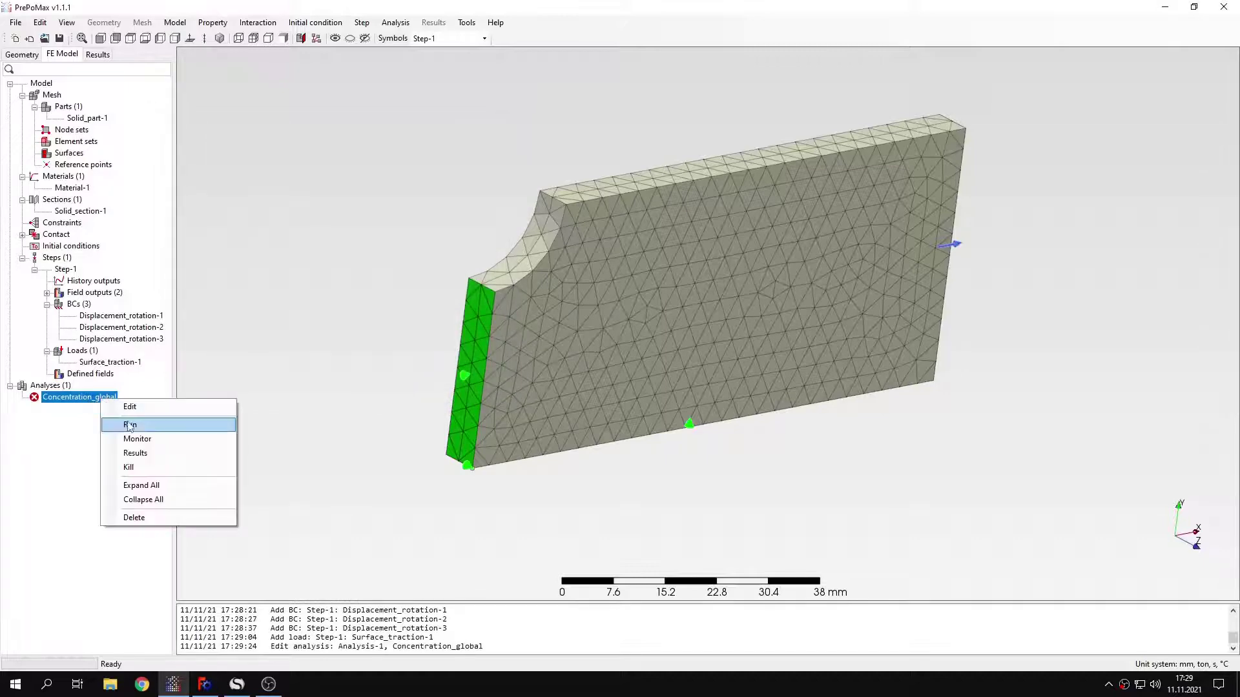
Run the Concentration_global analysis and display its Mises stress results.
left_click(132, 425)
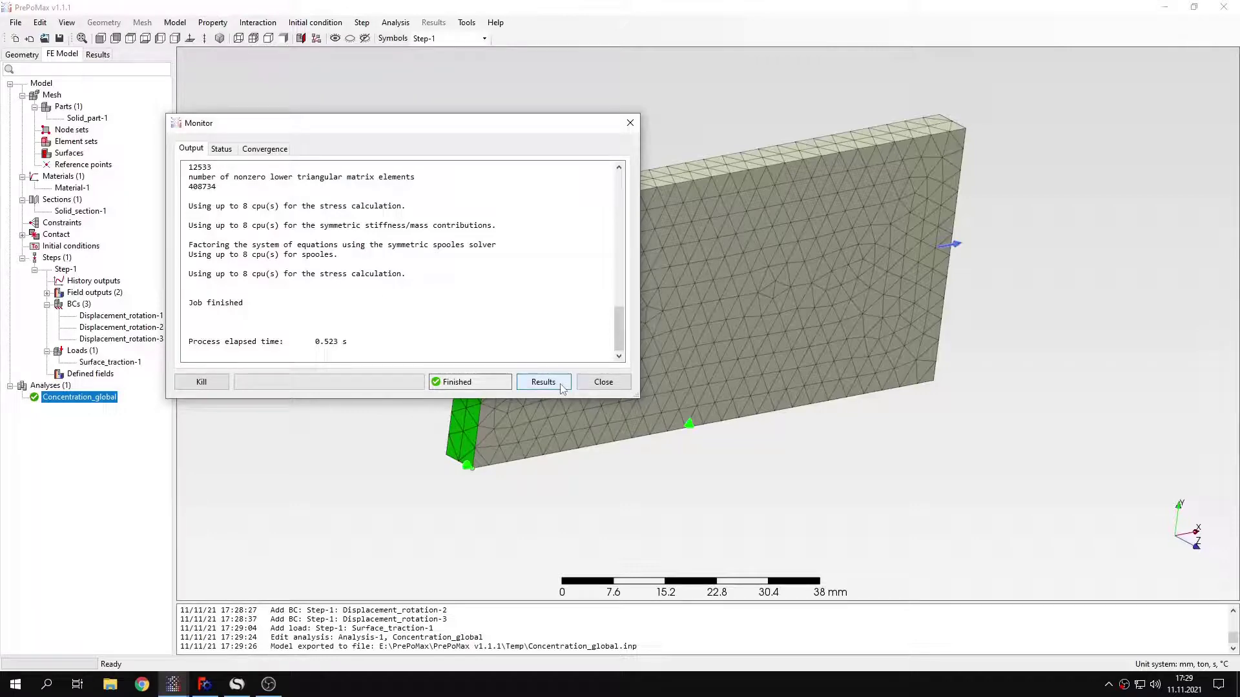
left_click(543, 382)
left_click(76, 200)
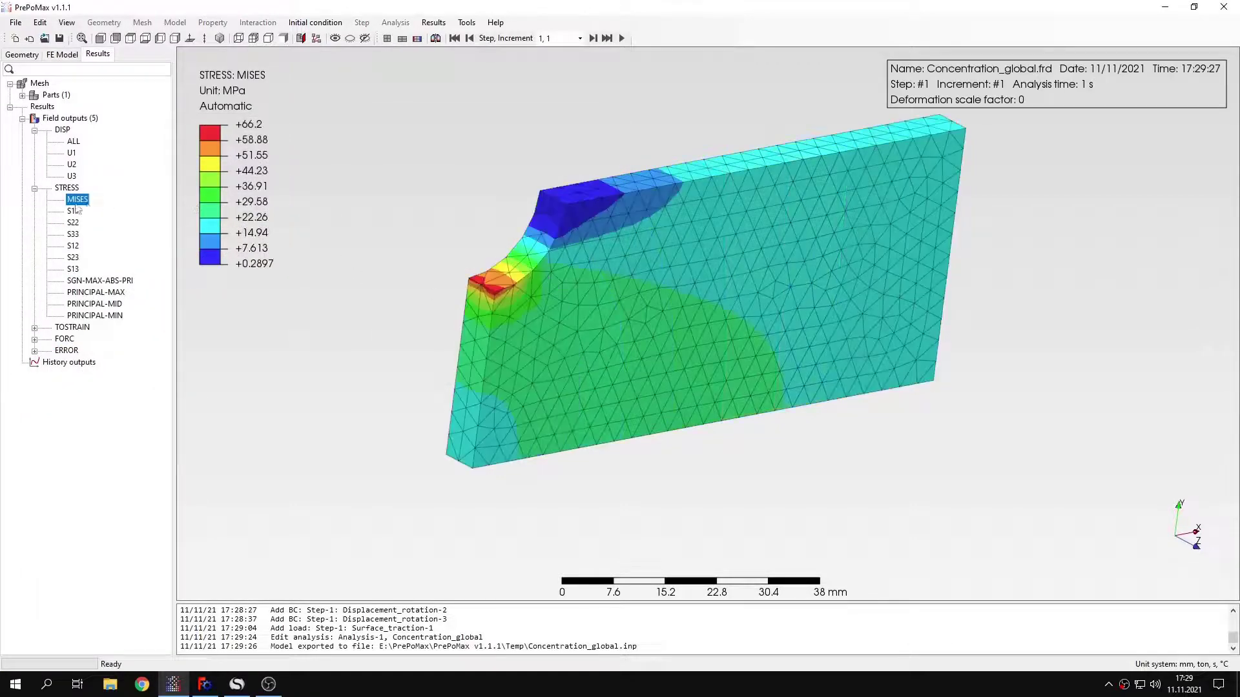
Query the nodal Mises stress values at the notch root and compare them with the analytical result in SMath Studio.
left_click(466, 23)
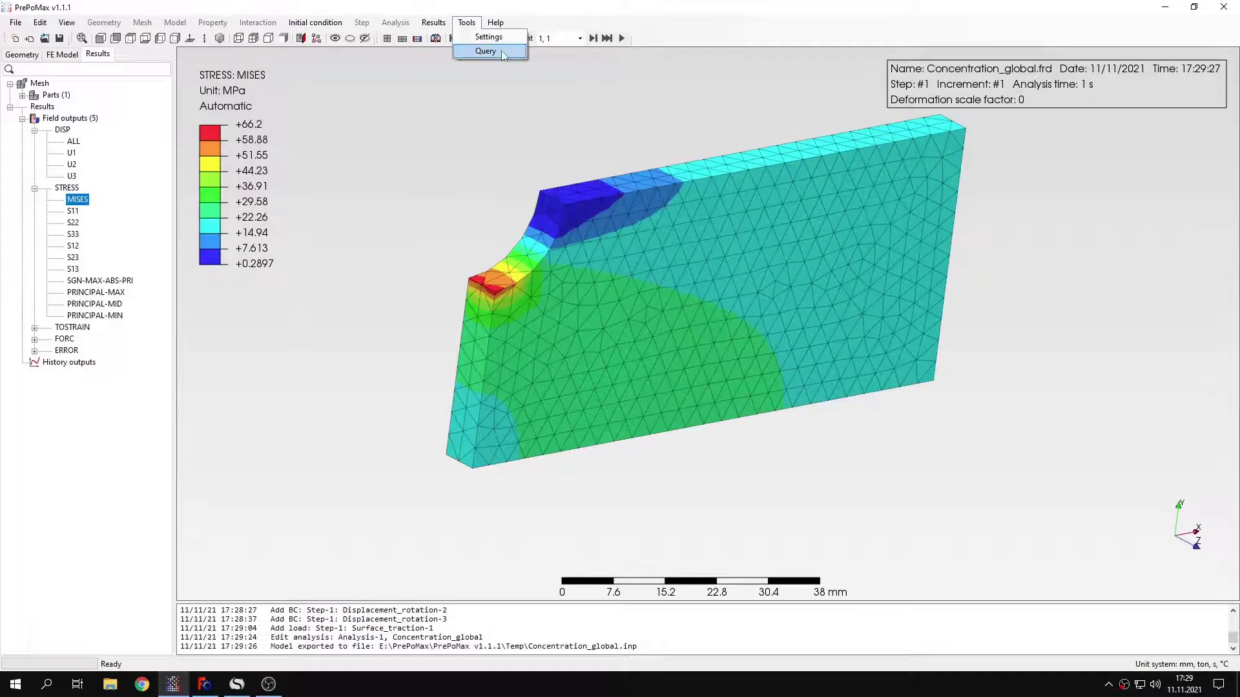
left_click(486, 51)
left_click(206, 164)
scroll(480, 274, "up", 3)
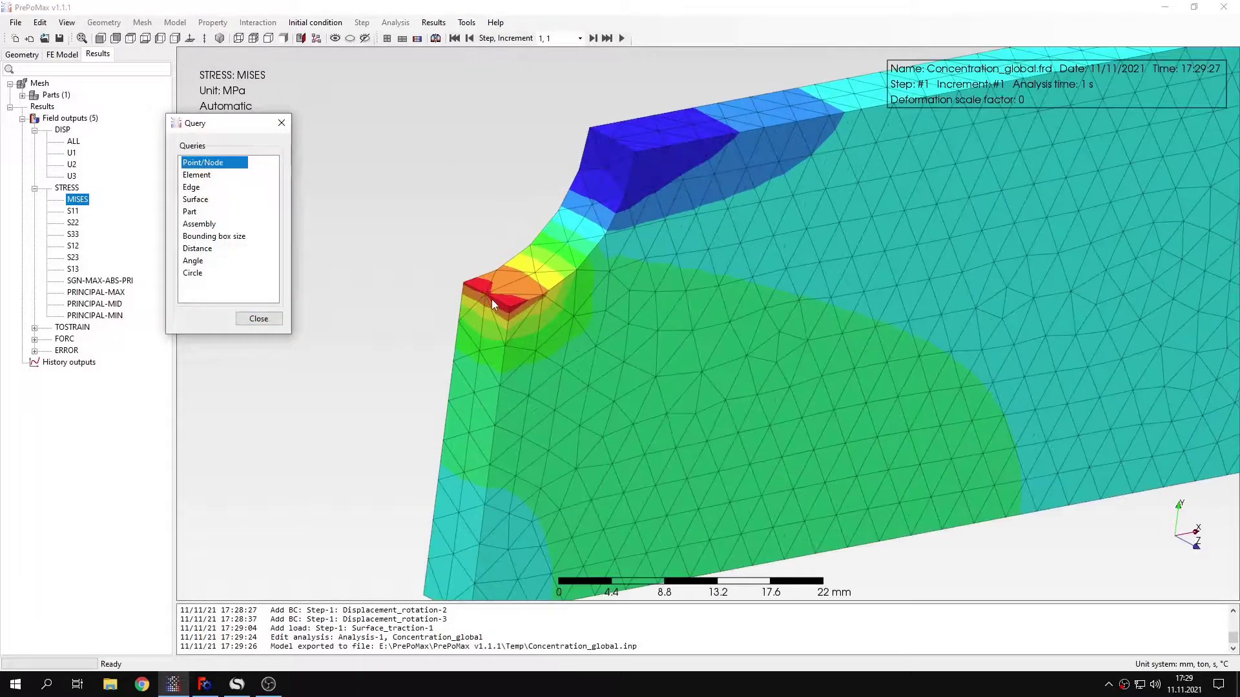
mouse_move(496, 300)
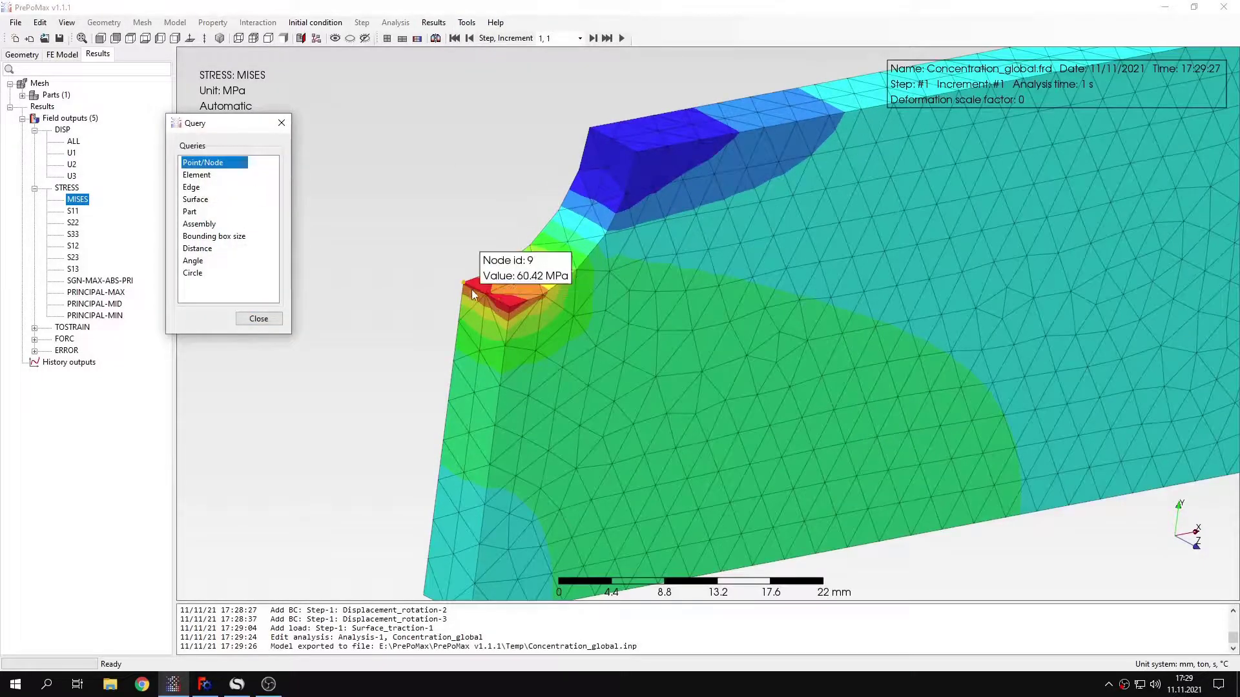
left_click(281, 123)
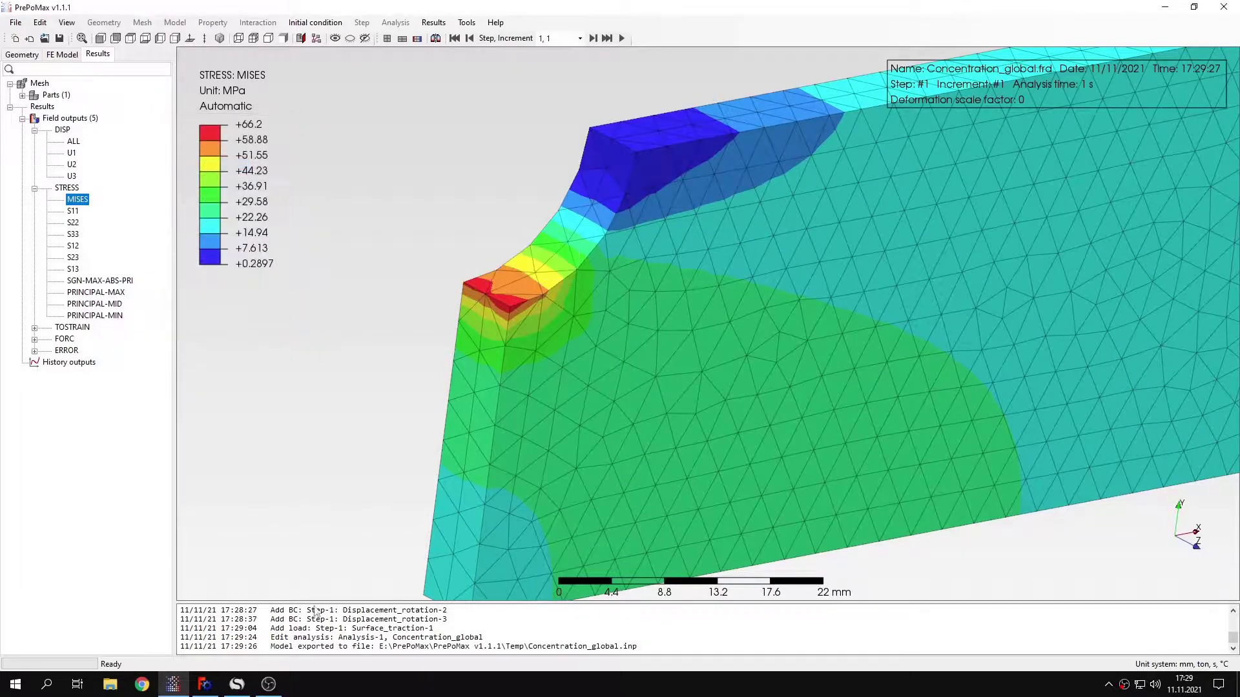
left_click(236, 684)
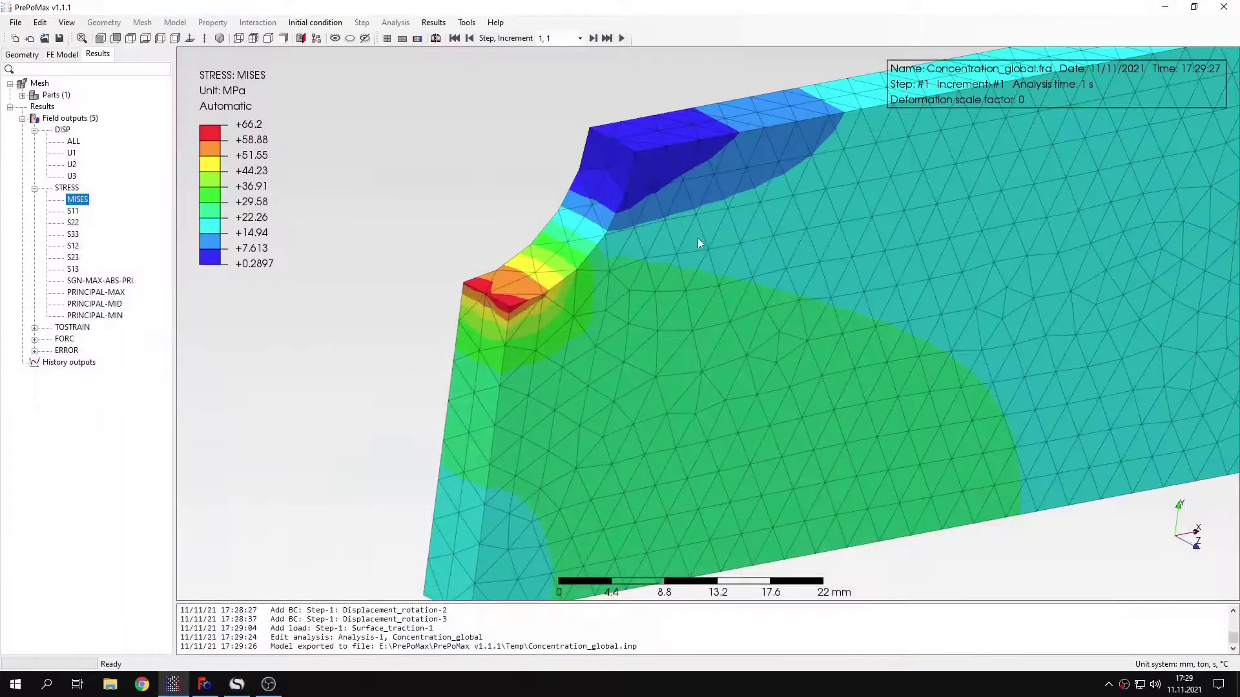
scroll(697, 249, "down", 2)
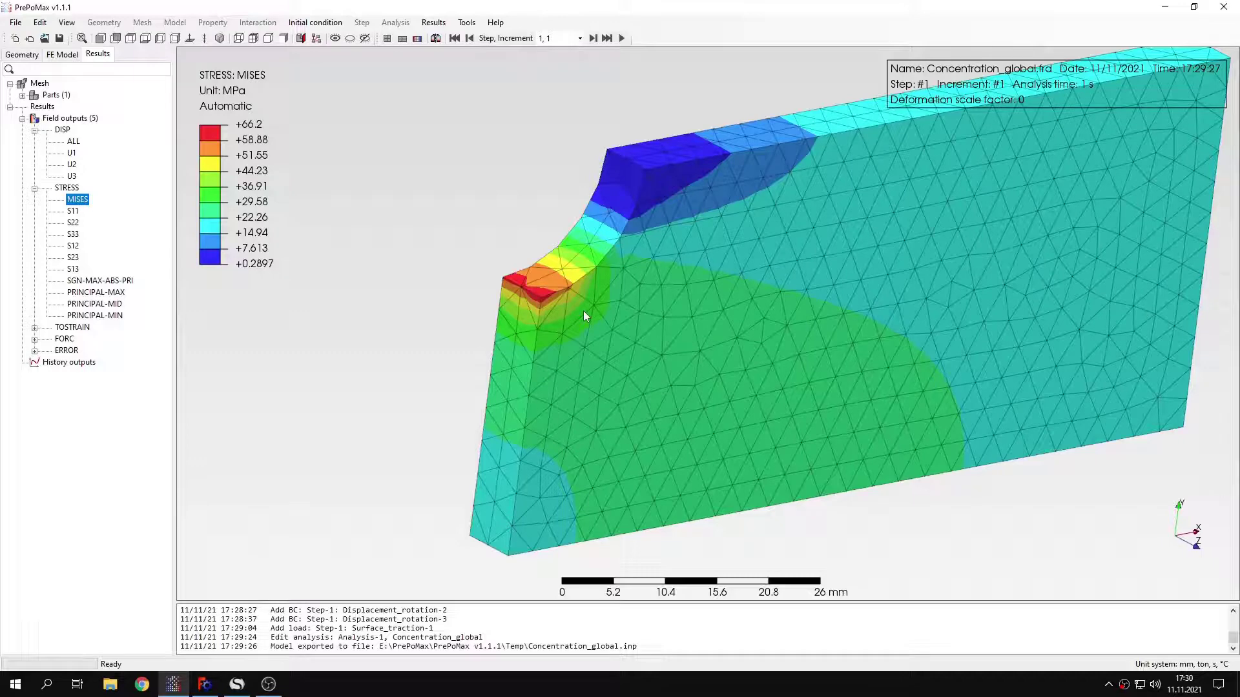
scroll(590, 293, "down", 4)
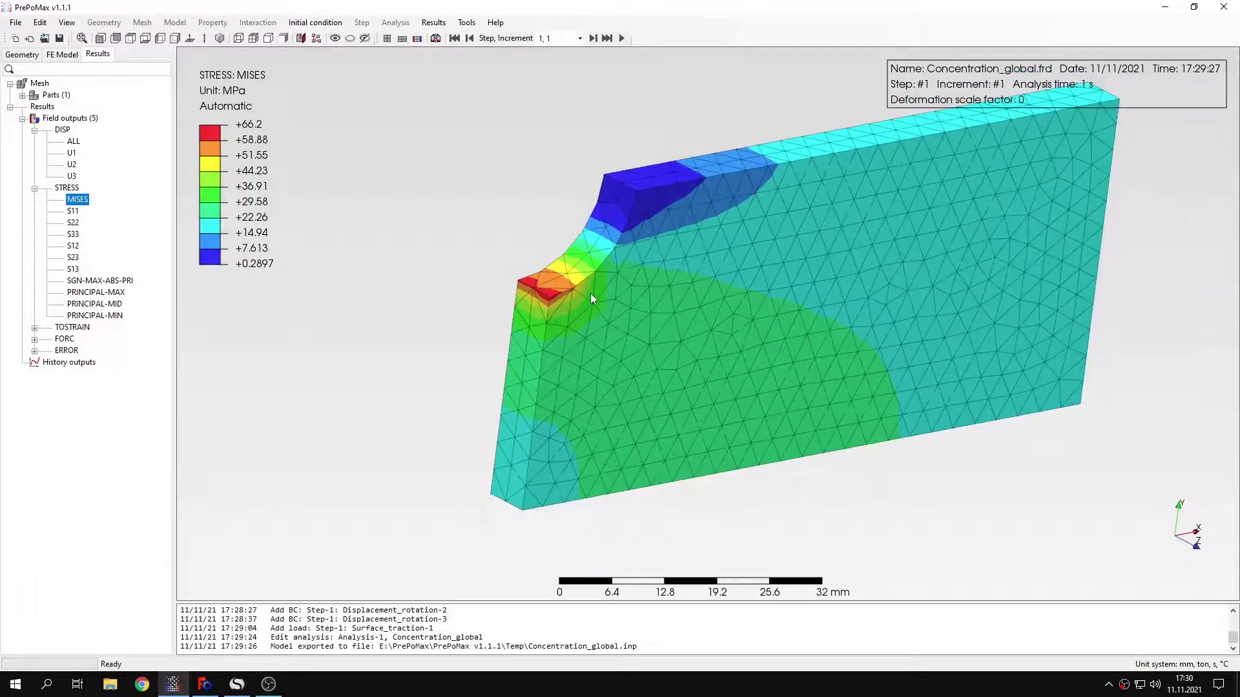
scroll(702, 178, "up", 2)
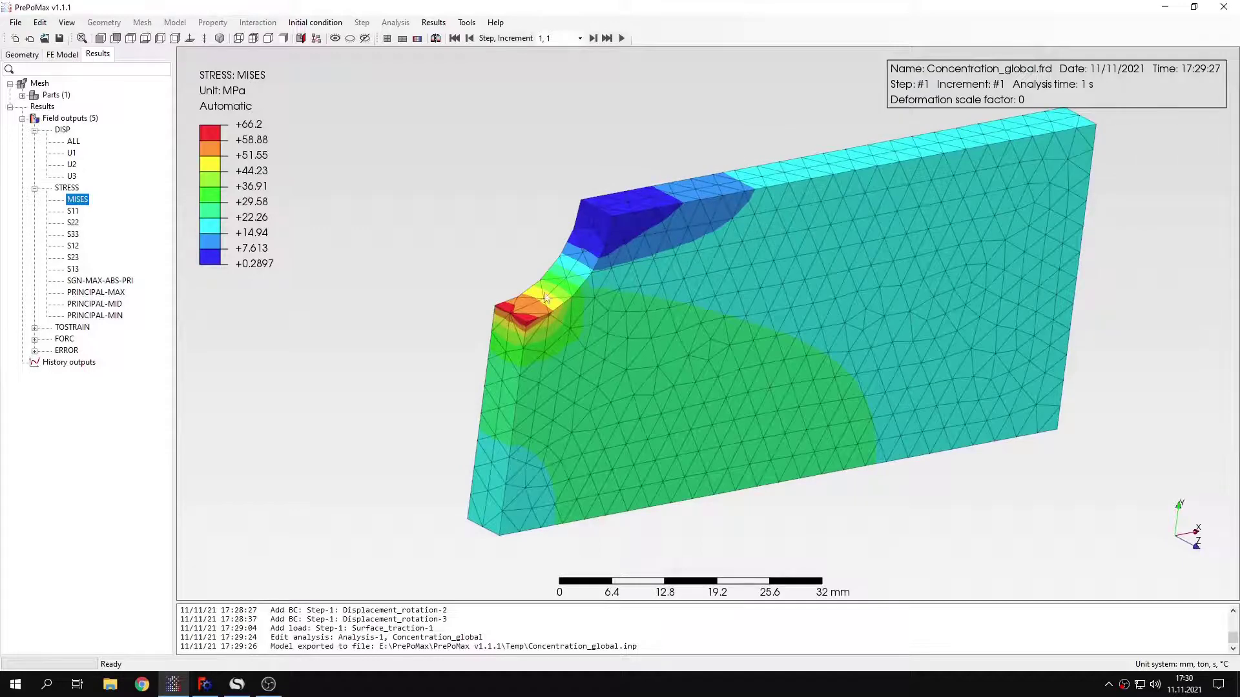
Save the global model as Concentration_global.
left_click(59, 38)
type("Concentration_global")
key("Return")
Start a new model using the mm, ton, s, °C unit system.
left_click(15, 38)
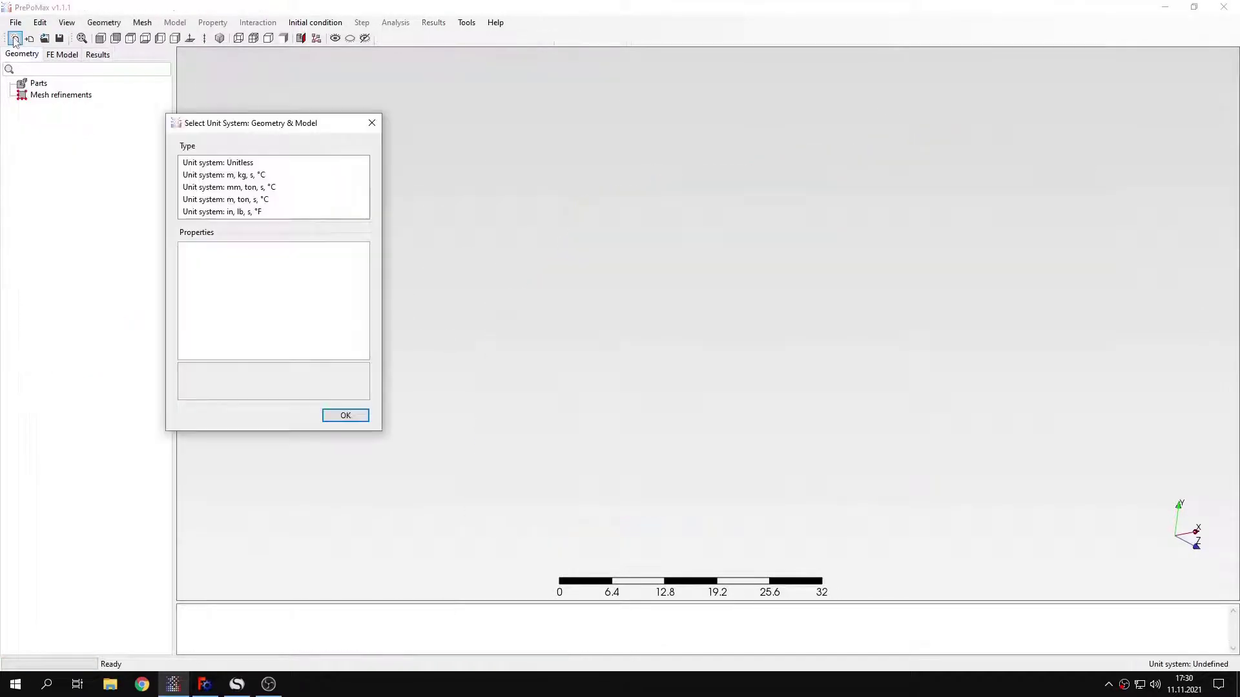
left_click(226, 188)
left_click(344, 415)
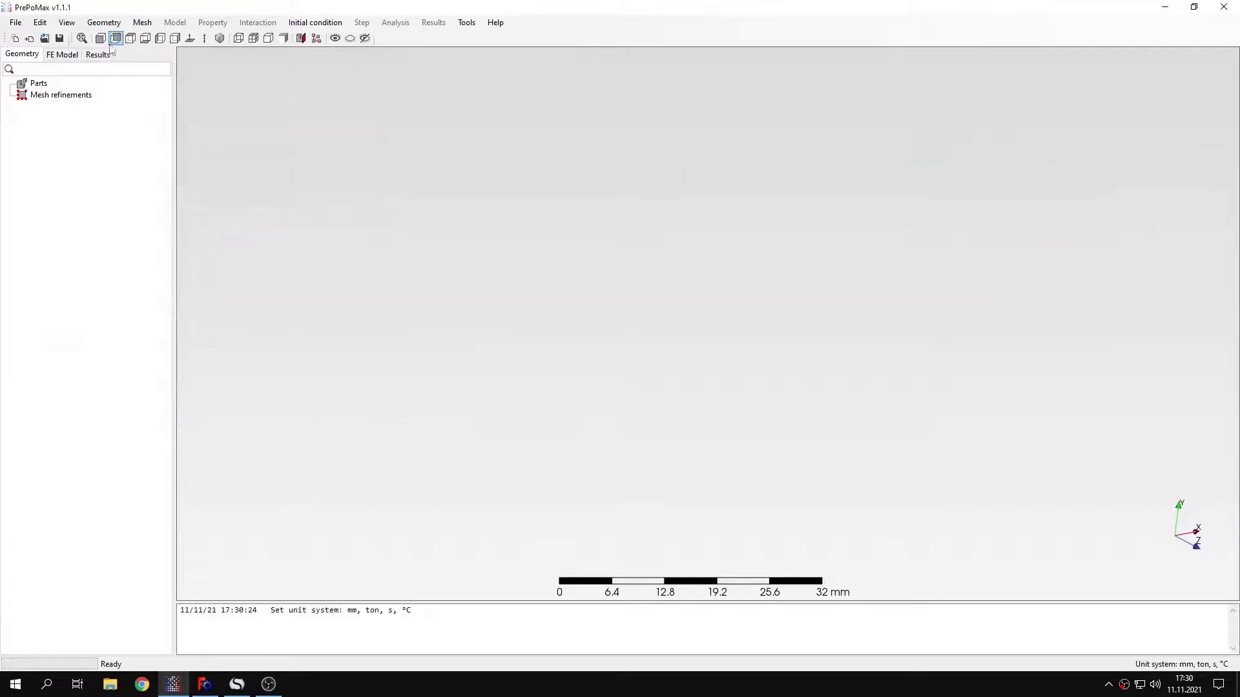
Import the Tutorial 13 stress concentration submodel geometry file from the PrePoMax tutorial videos folder.
left_click(29, 39)
scroll(581, 277, "down", 5)
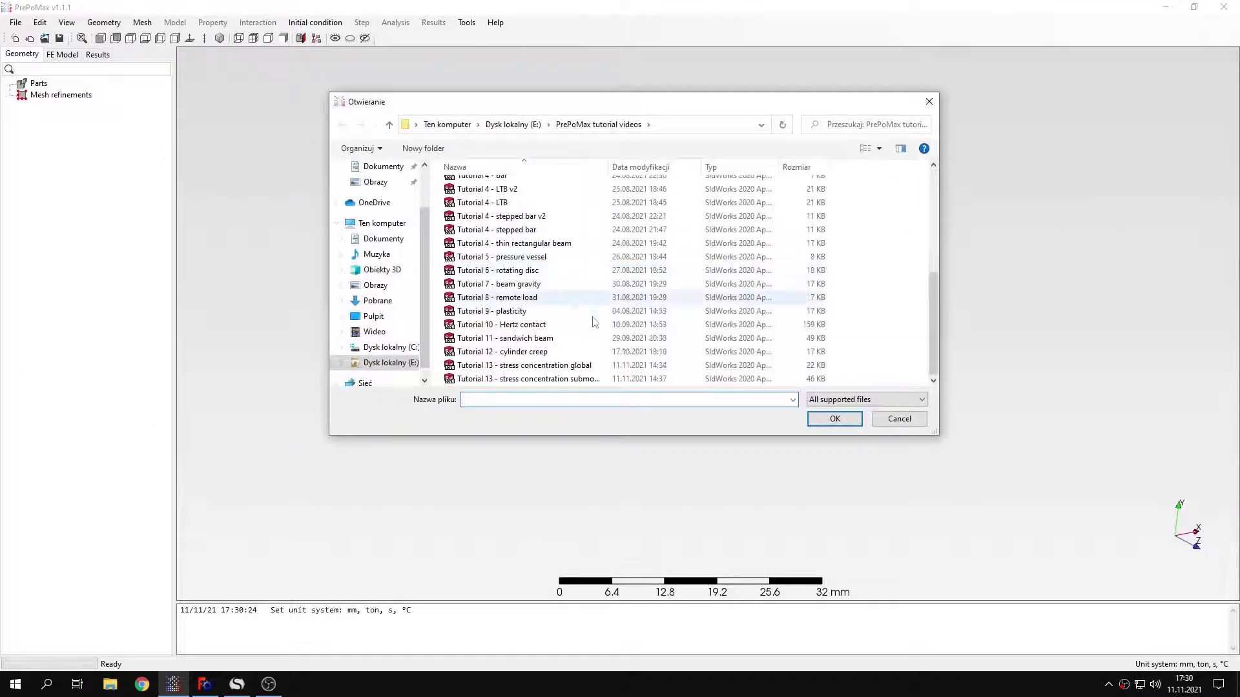
left_click(577, 381)
left_click(834, 421)
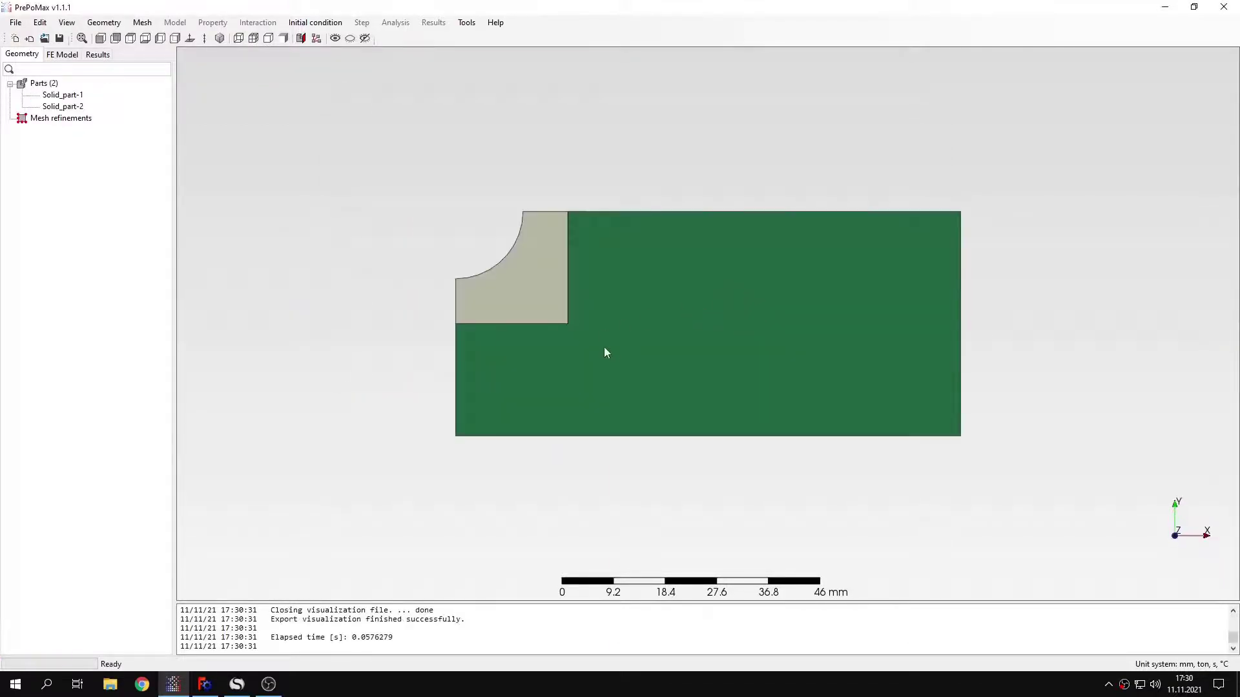
Examine how the imported plate is divided into the small notch part and the larger surrounding part.
middle_click_drag(610, 350, 633, 363)
left_click(63, 95)
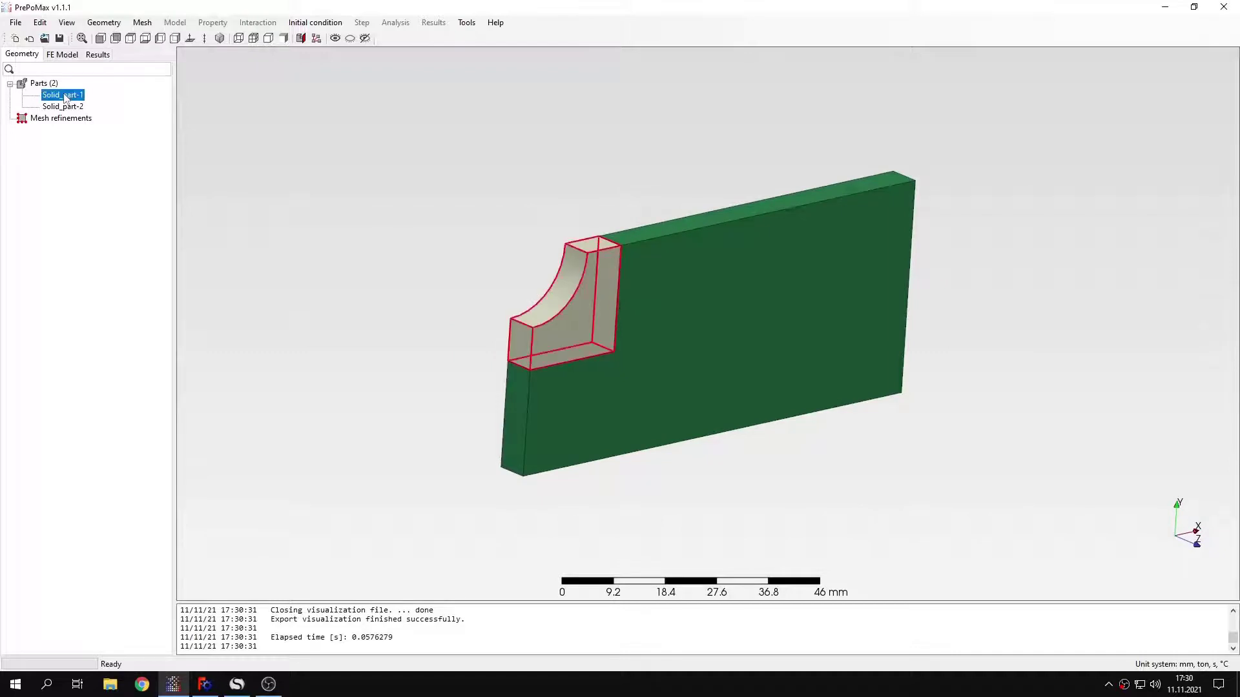
left_click(412, 250)
left_click(566, 323)
left_click(681, 271)
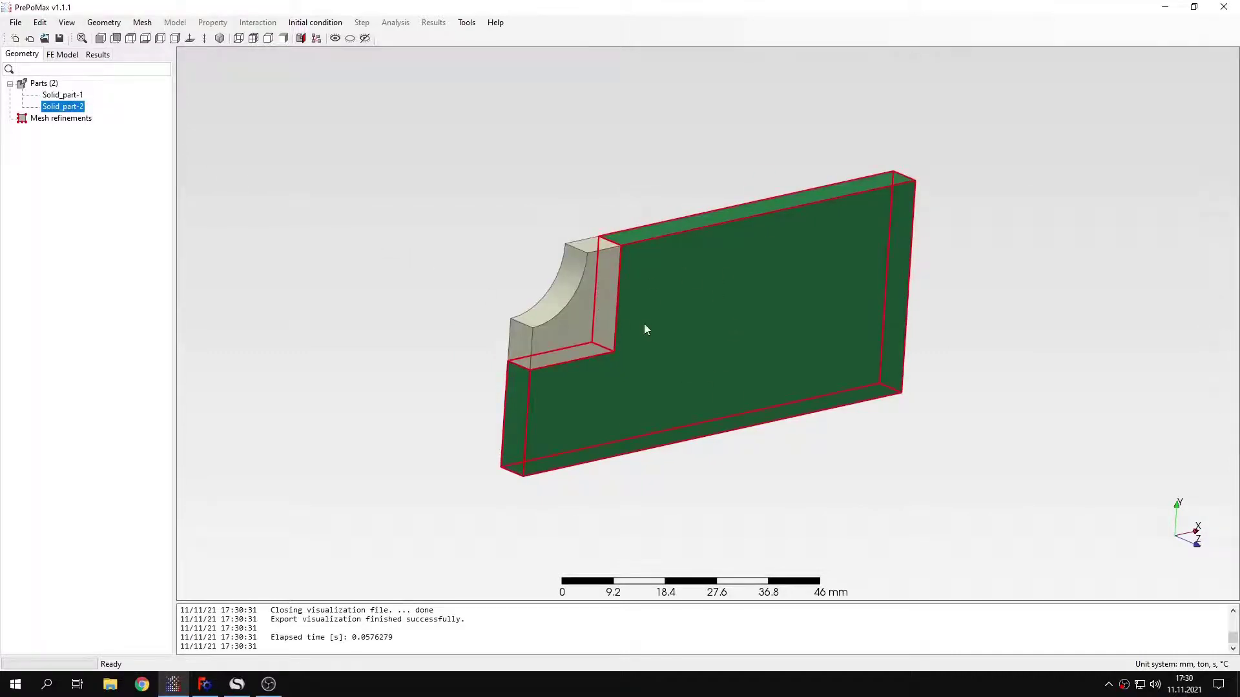
left_click(398, 307)
scroll(617, 319, "up", 2)
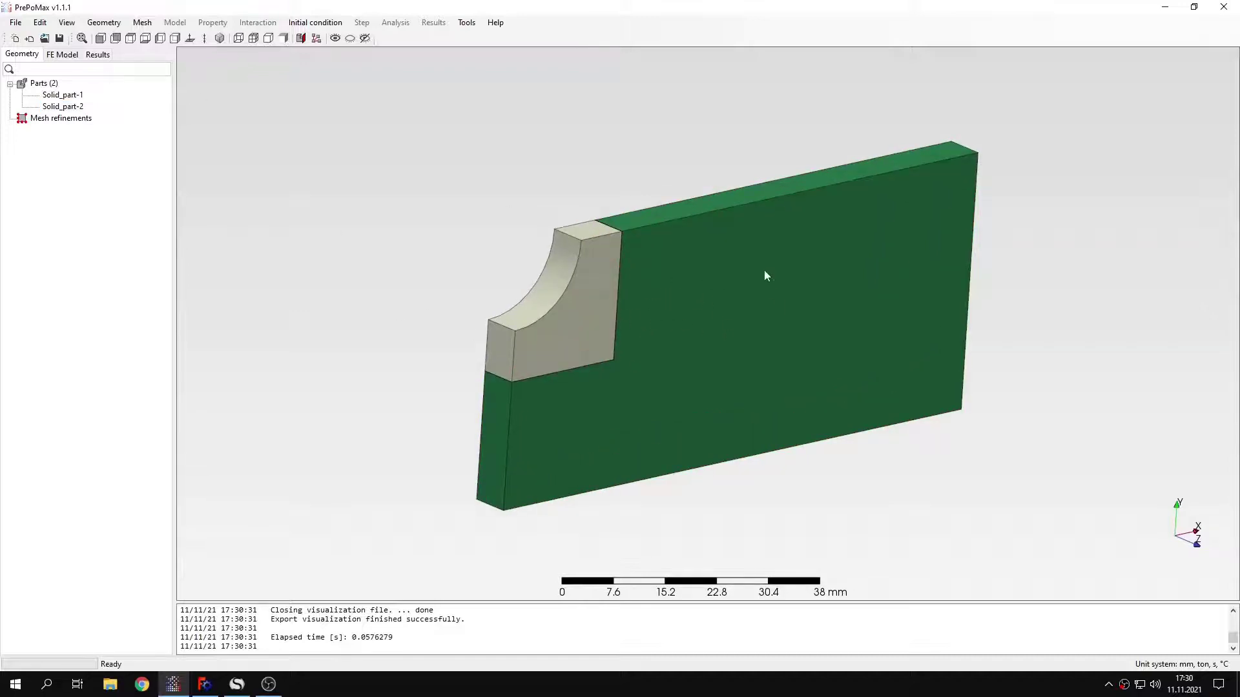
left_click(715, 281)
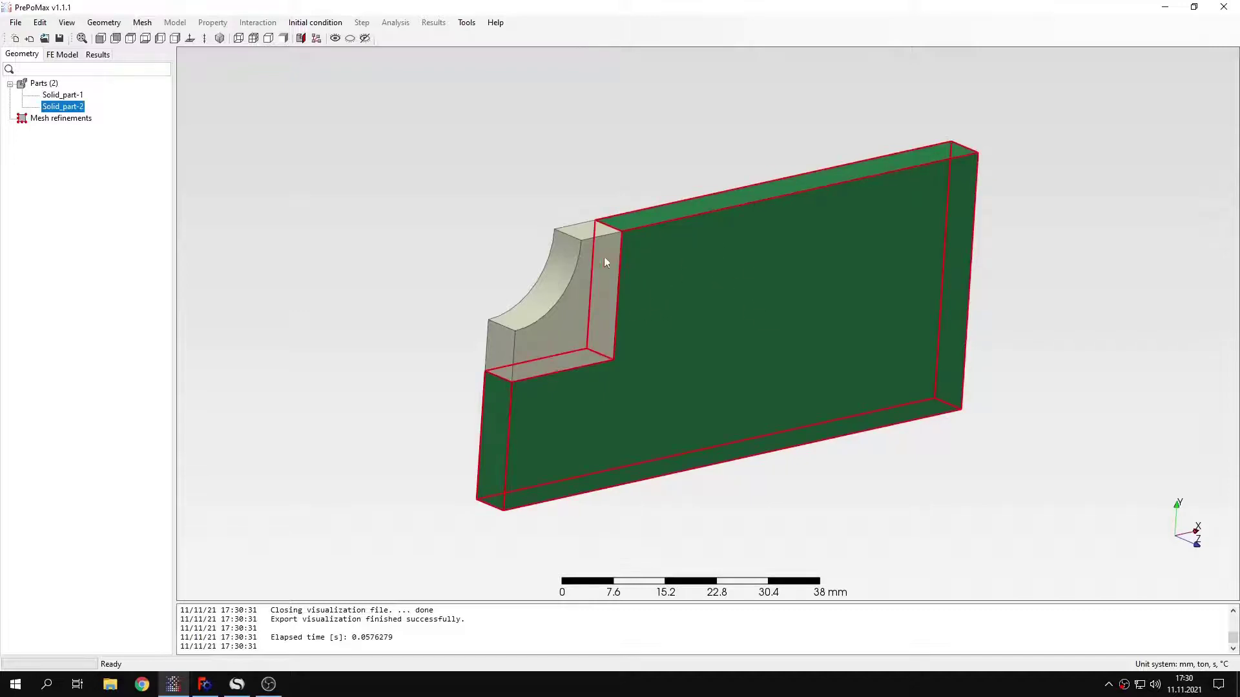
Mesh only the notch part, Solid_part-1, with a maximum element size of 1 mm.
left_click(72, 97)
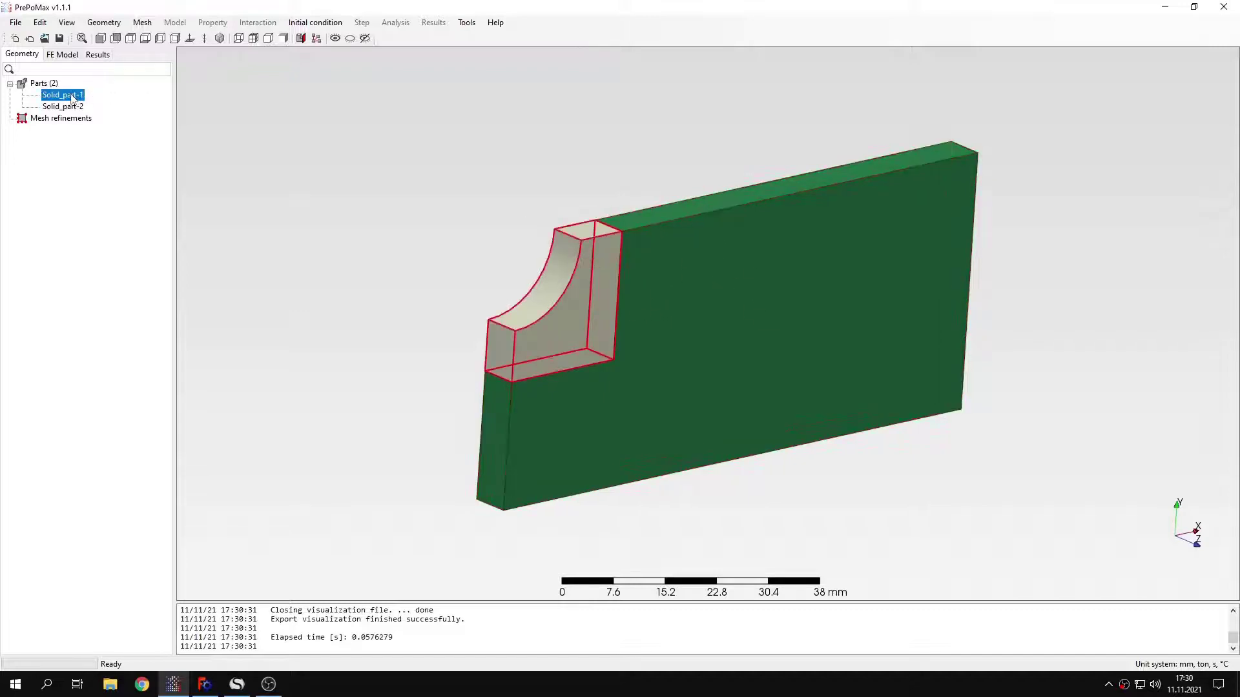
right_click(549, 330)
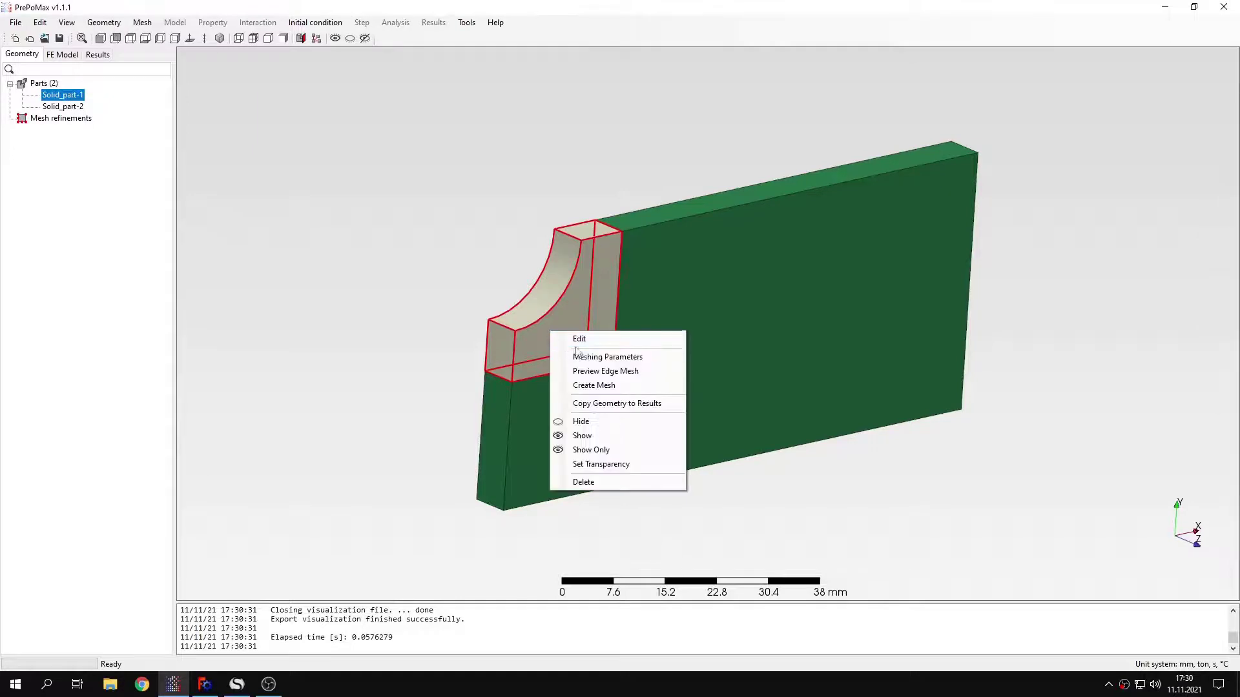
left_click(574, 353)
double_click(312, 171)
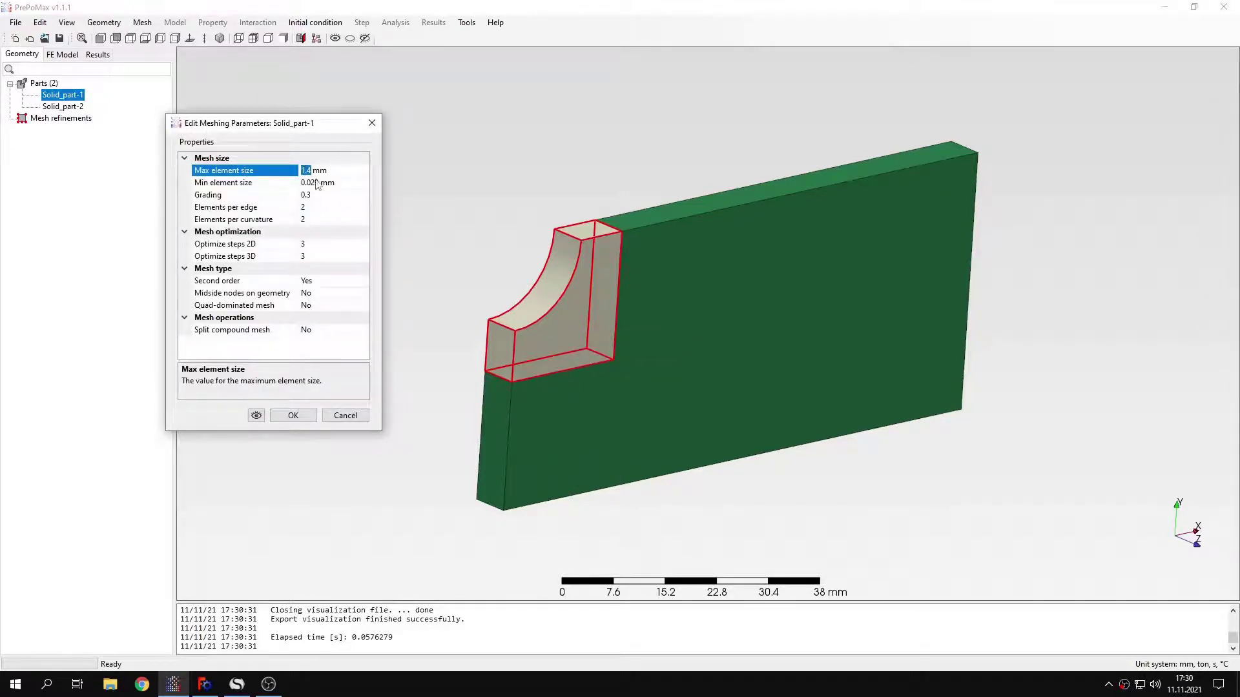
type("1")
left_click(293, 415)
right_click(558, 331)
left_click(602, 378)
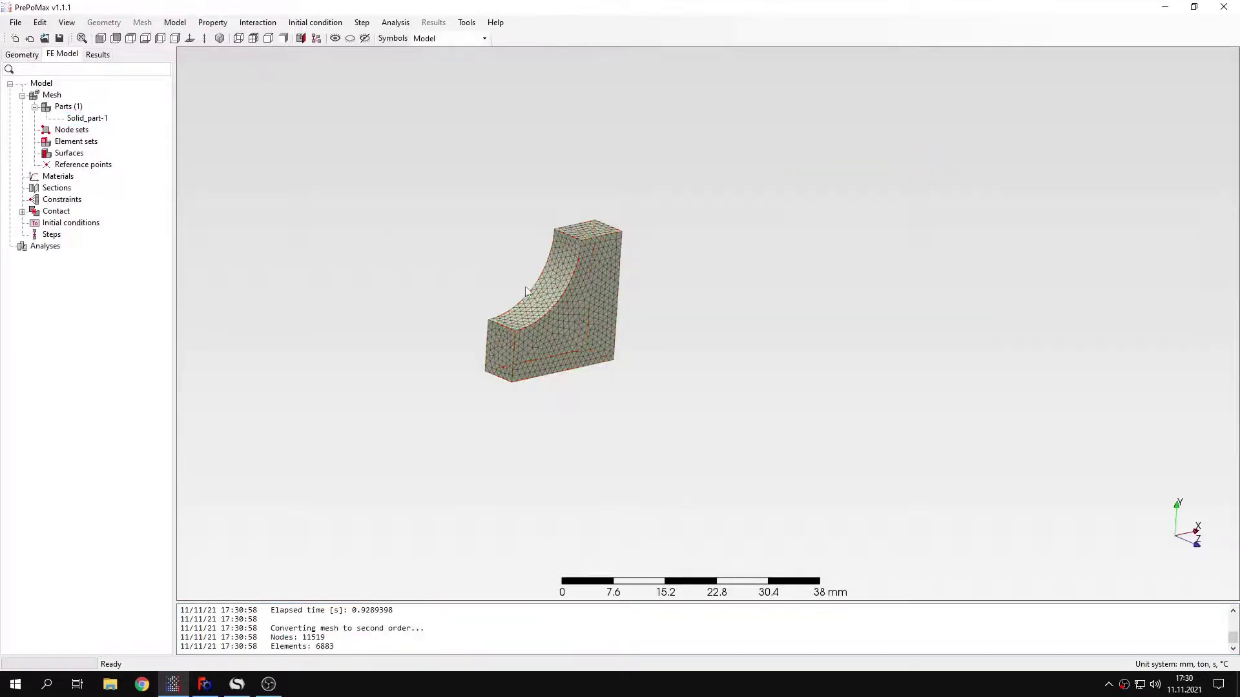
scroll(526, 291, "up", 5)
Compare the complete two-part geometry with the meshed notch part in the FE model.
left_click(22, 54)
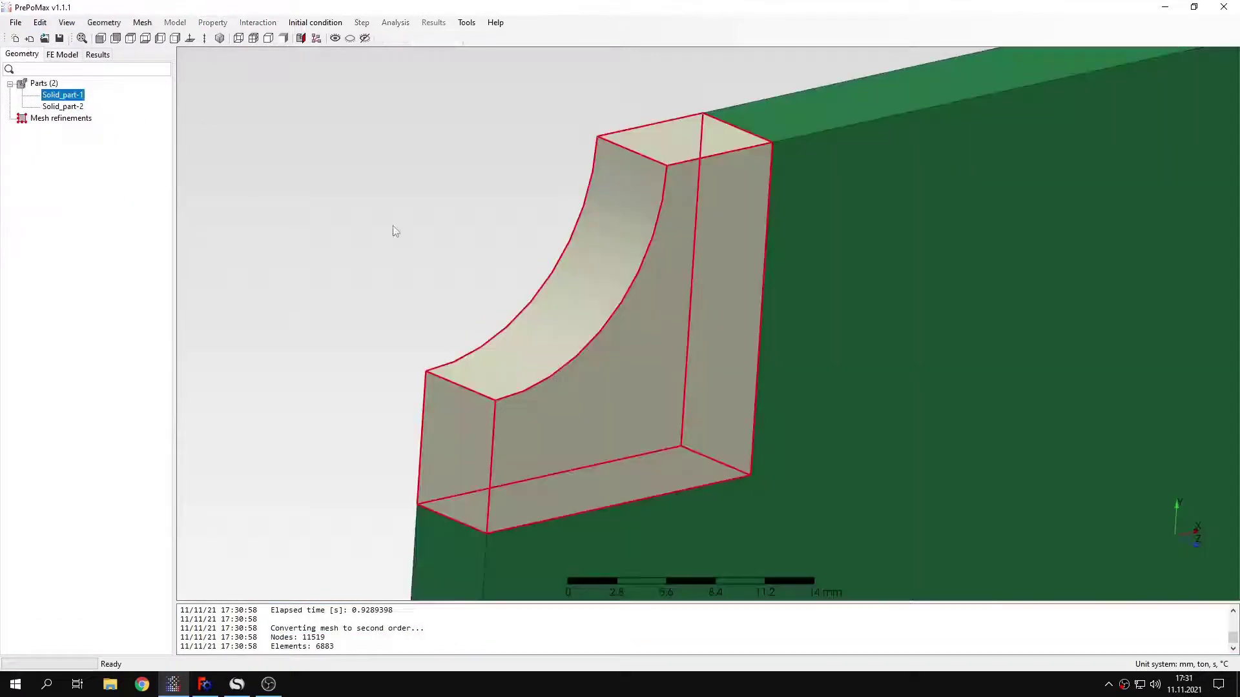
scroll(883, 276, "down", 4)
middle_click_drag(905, 271, 695, 261)
left_click(308, 147)
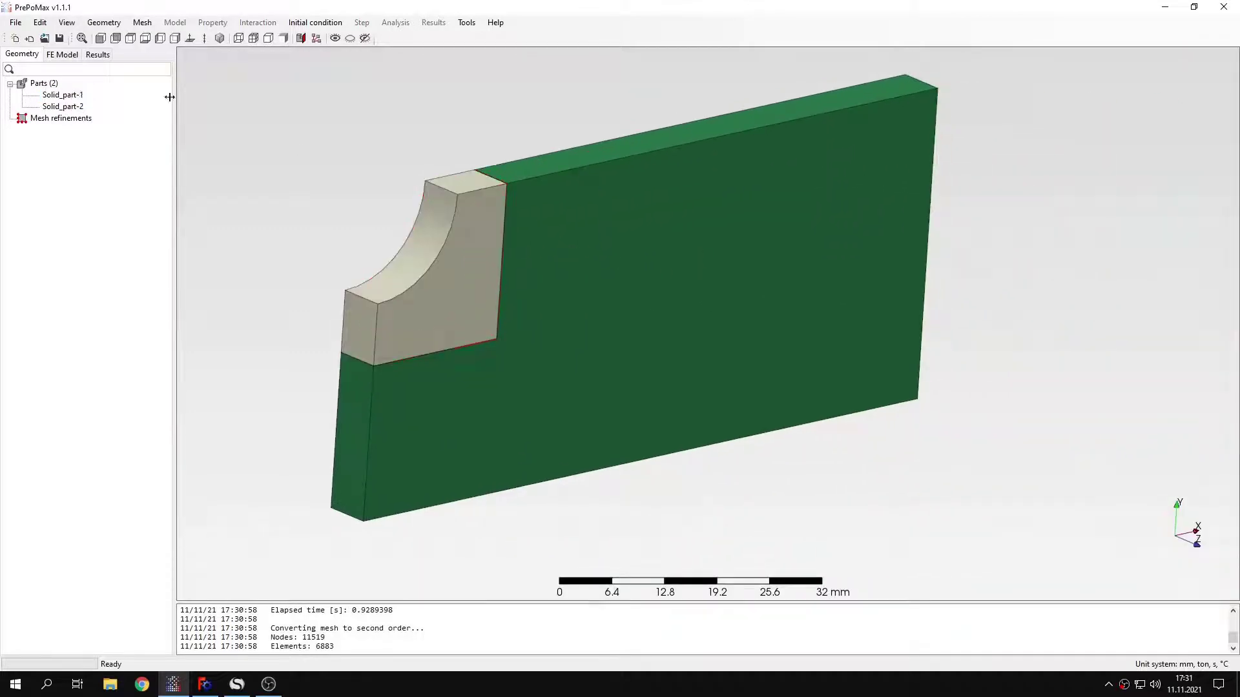
left_click(63, 56)
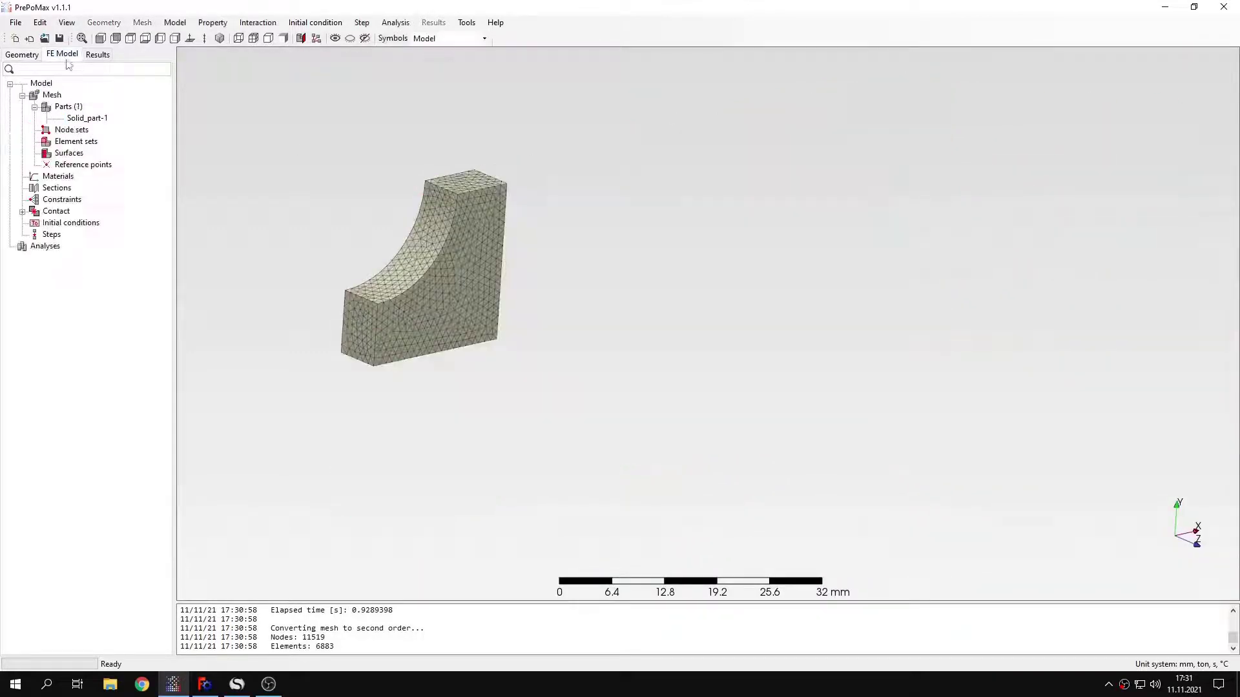
scroll(401, 269, "up", 3)
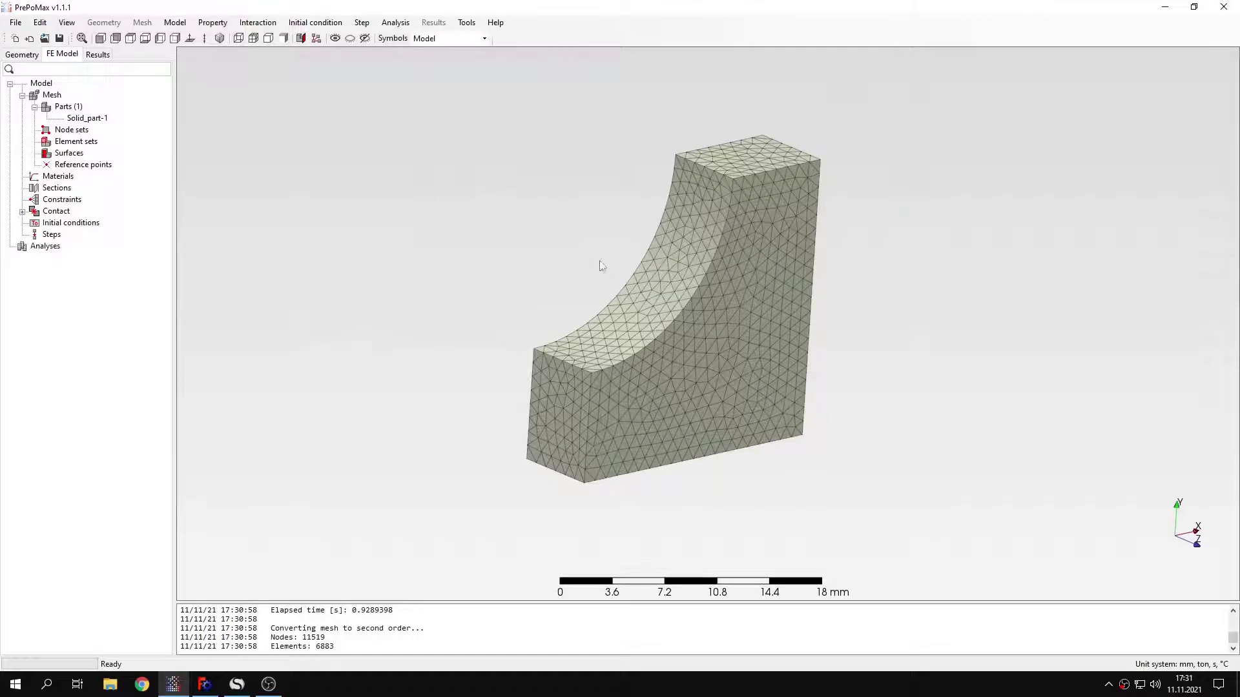
middle_click_drag(676, 293, 621, 285)
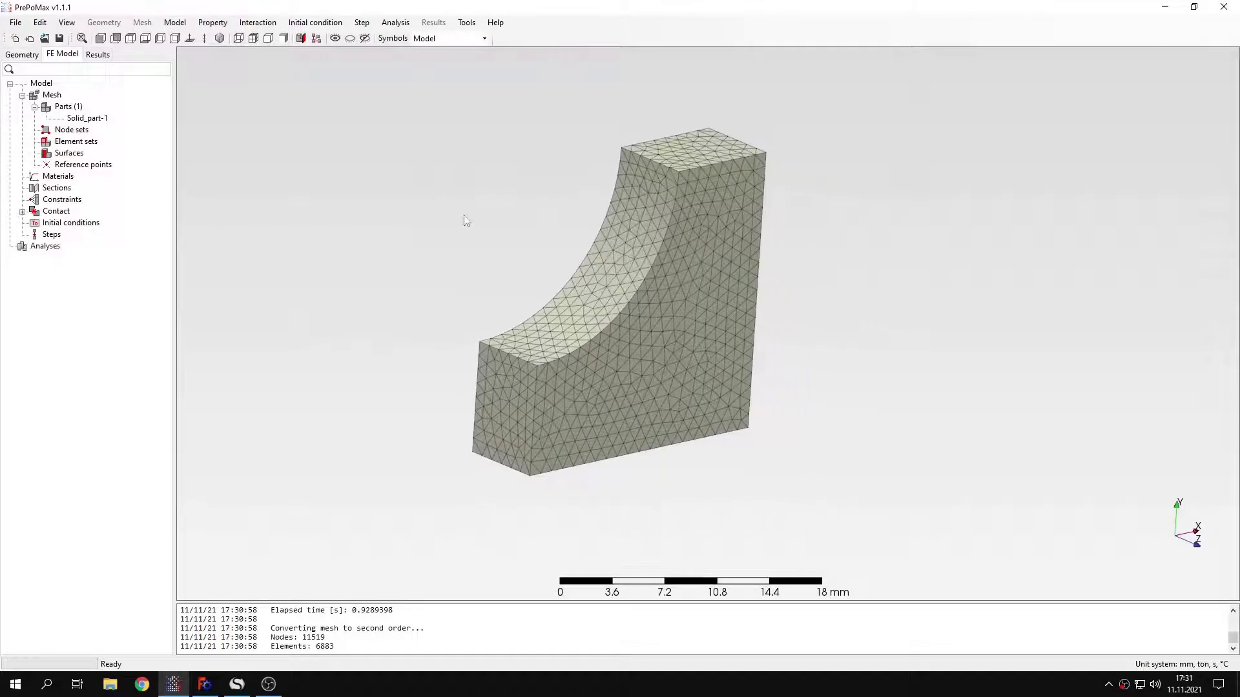
Change the model type to Submodel and set its global results file to Concentration_global.frd.
right_click(52, 85)
left_click(67, 90)
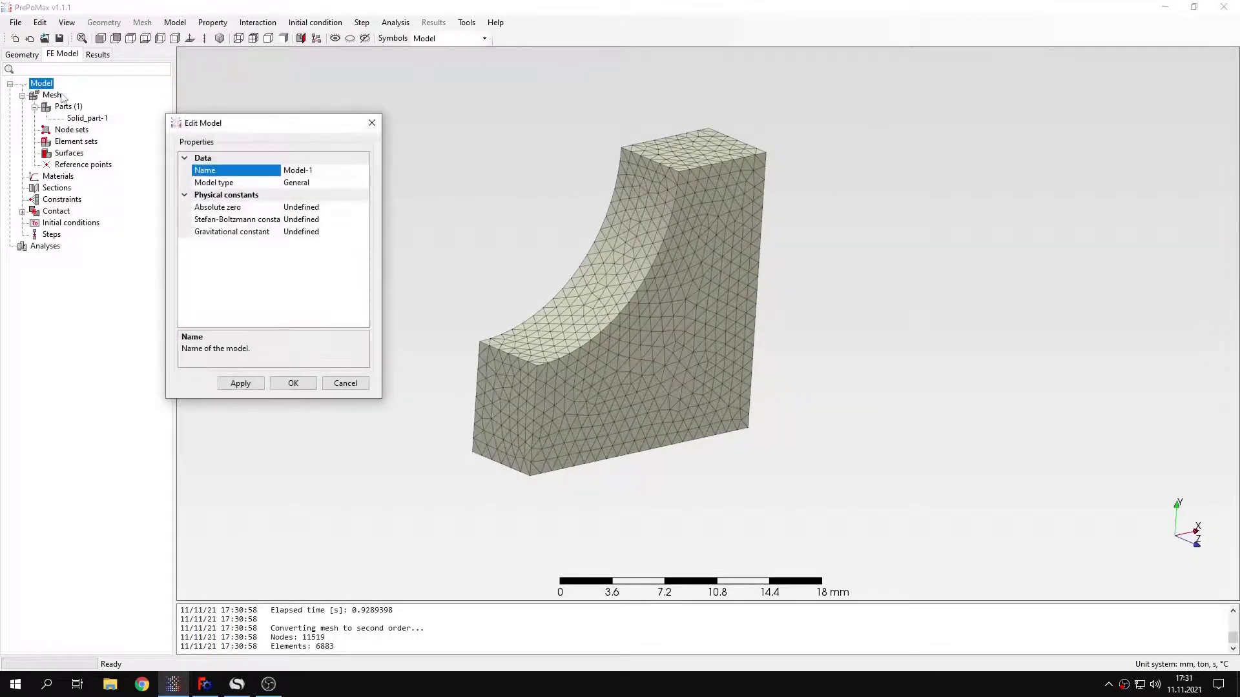
left_click(307, 184)
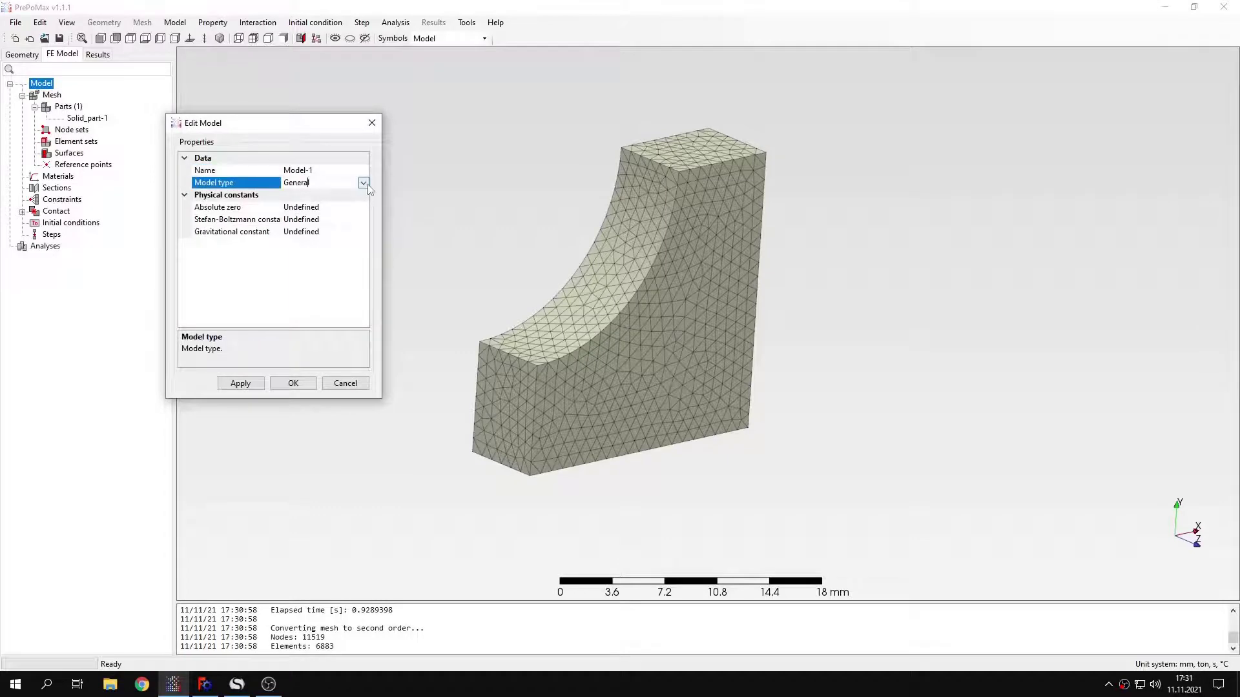
left_click(364, 183)
left_click(302, 209)
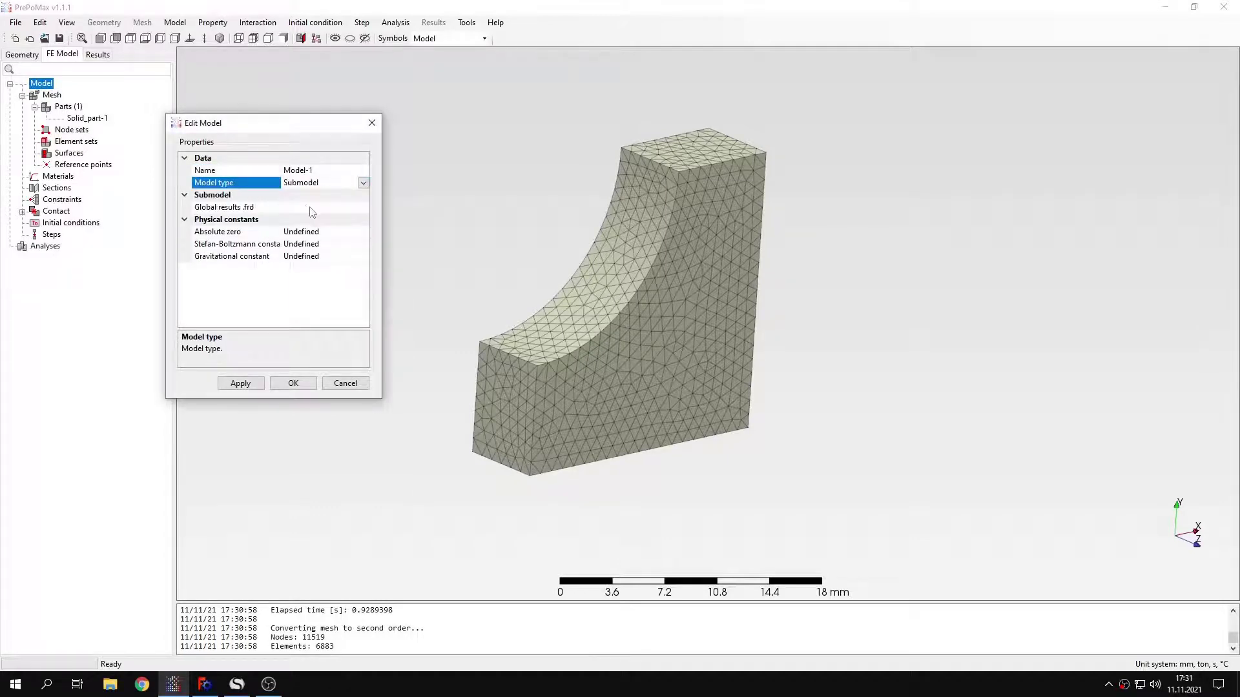
left_click(316, 209)
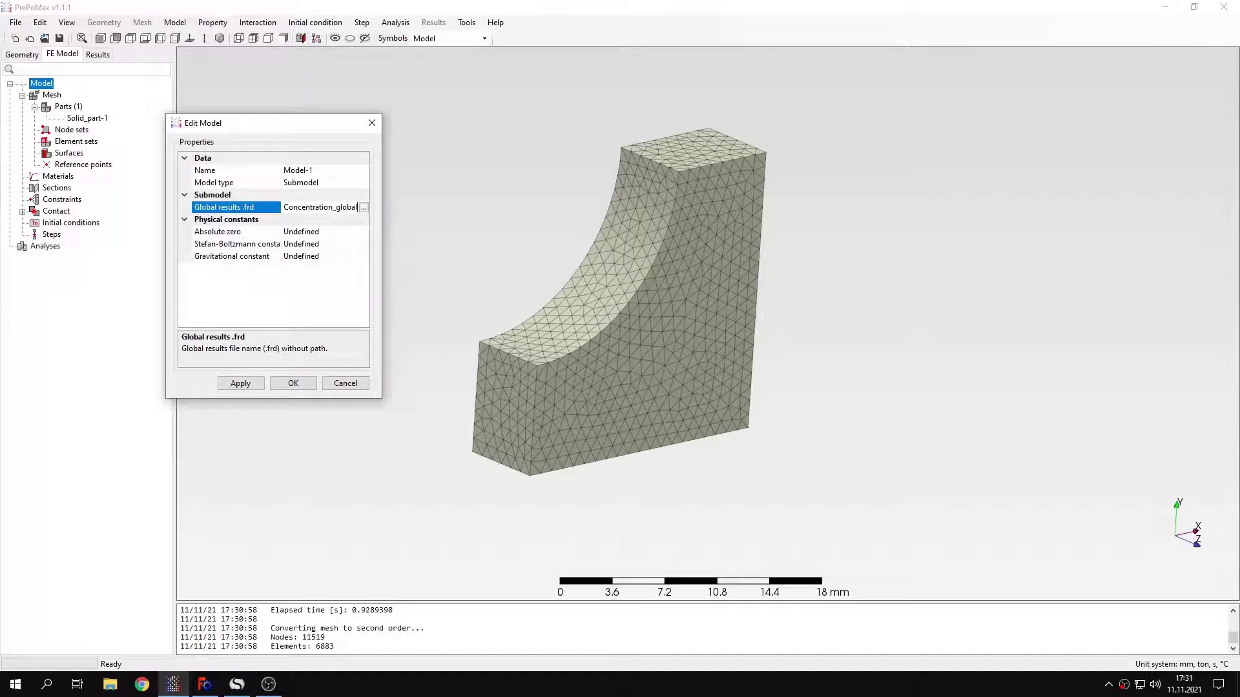
type(".frd")
left_click(306, 388)
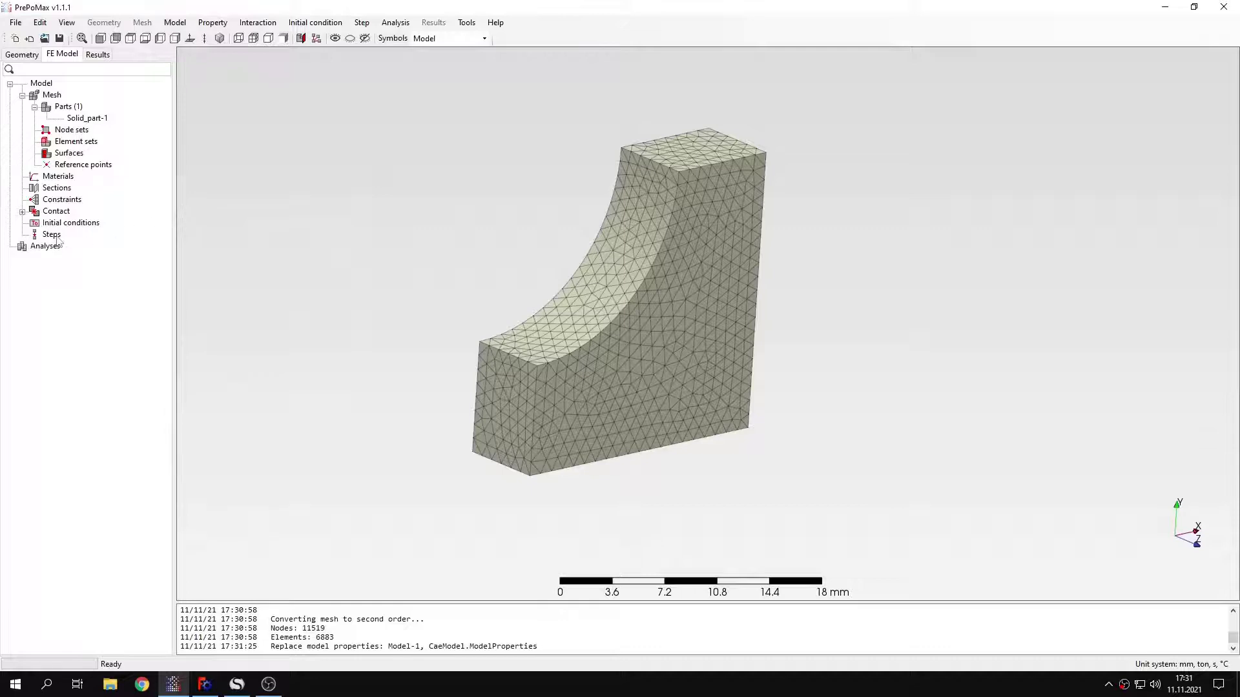
Create an elastic material with a Young's modulus of 210000 MPa and a Poisson's ratio of 0.3.
double_click(57, 176)
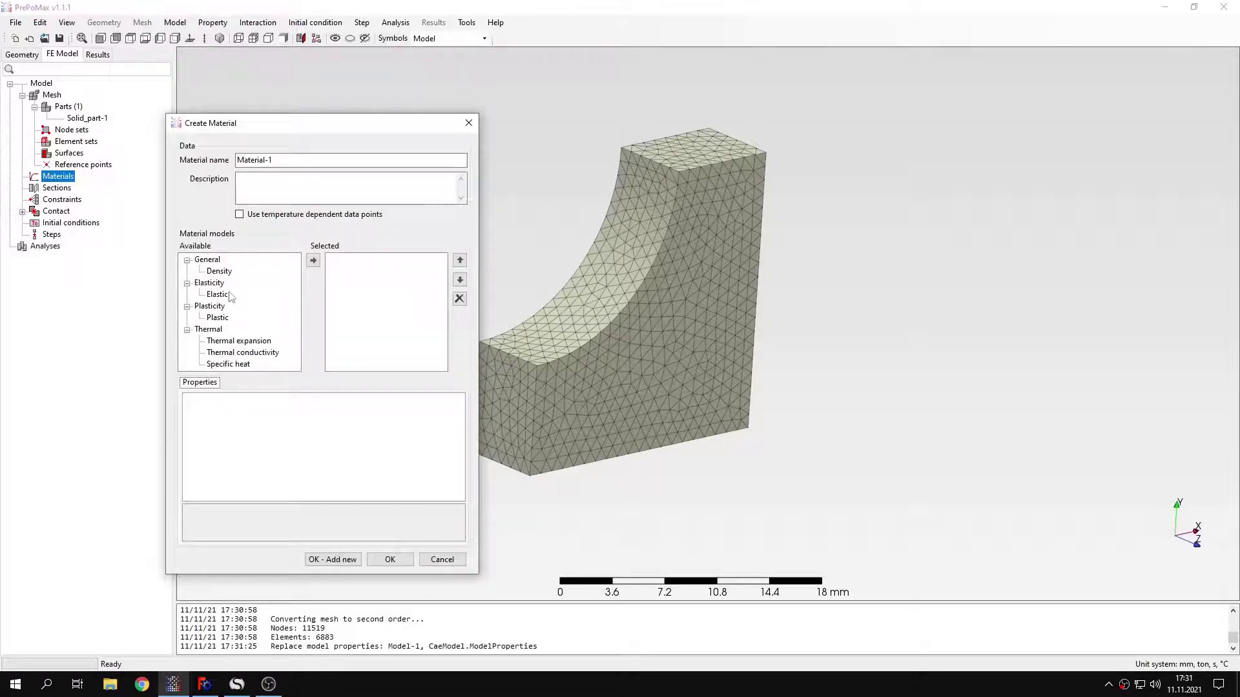
left_click(226, 295)
left_click(313, 260)
left_click(327, 415)
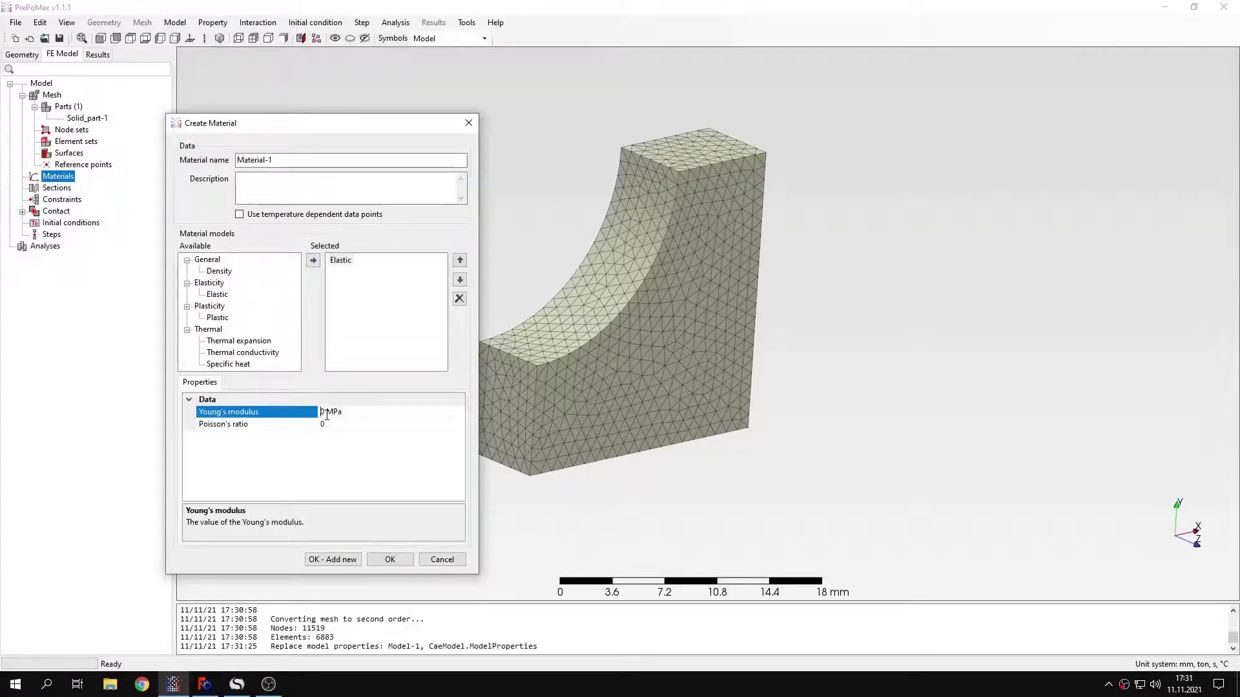
type("210000")
key("Tab")
type(".3")
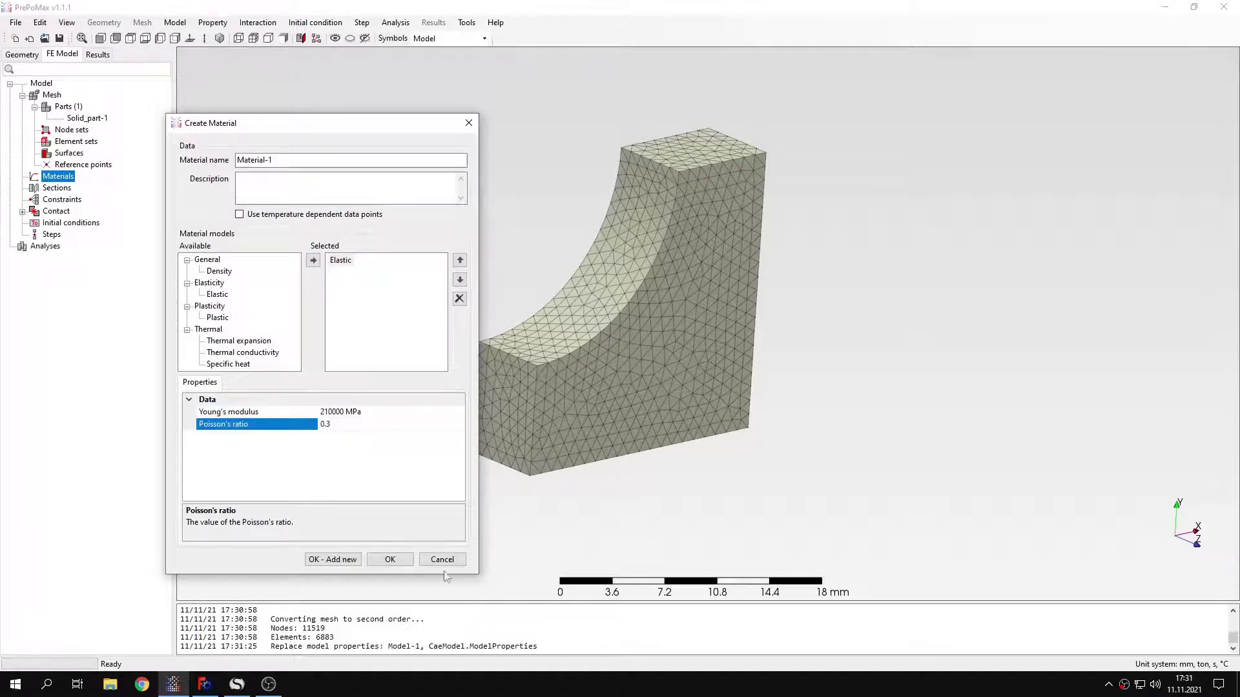
left_click(398, 560)
Create a solid section that assigns Material-1 to the notch part.
double_click(63, 200)
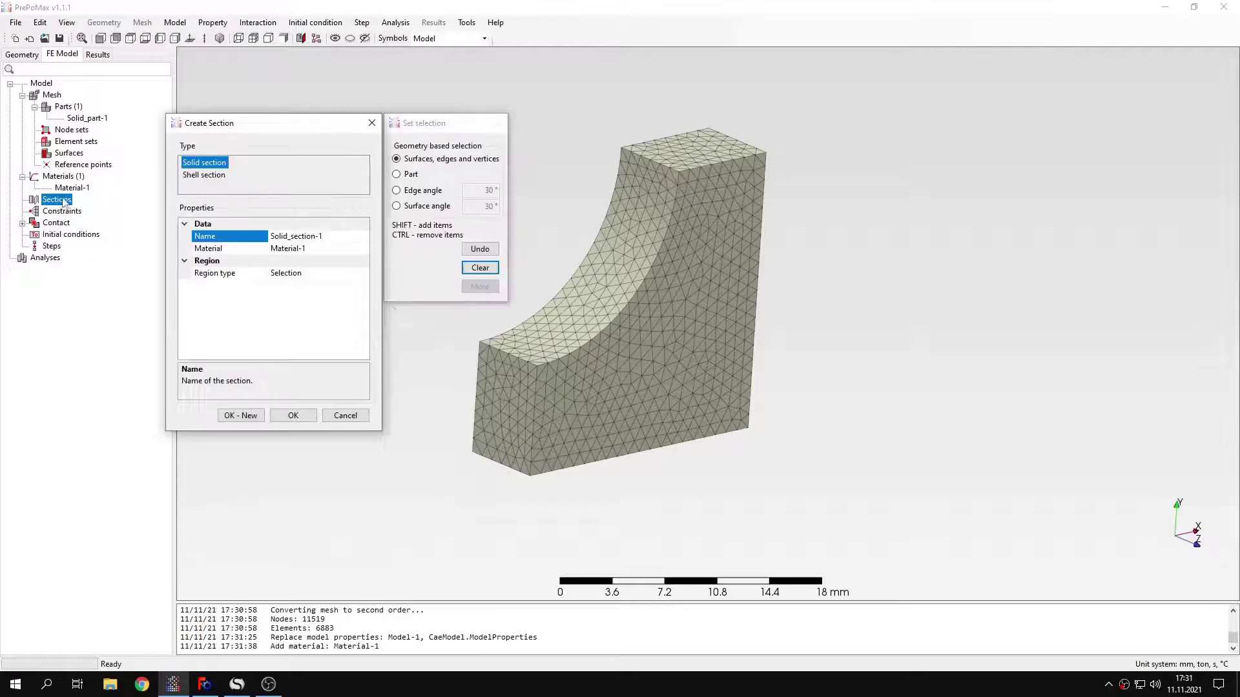
left_click(625, 383)
left_click(293, 415)
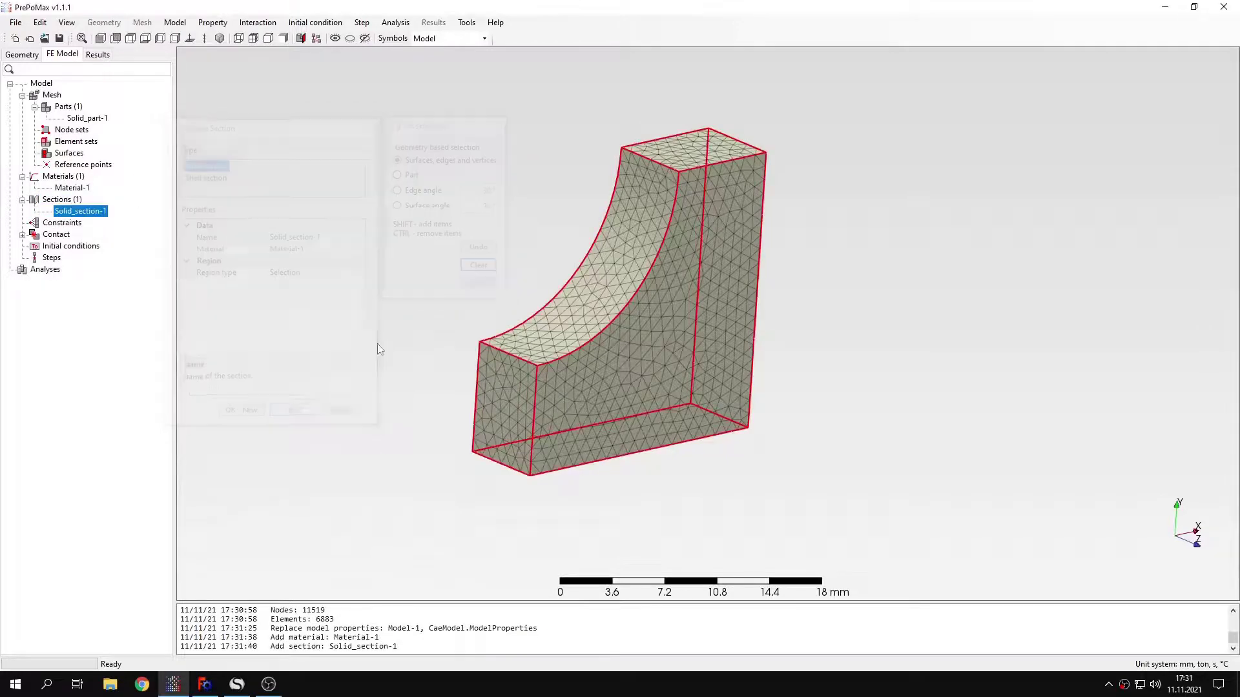
Add a static analysis step to the submodel.
double_click(55, 263)
left_click(213, 168)
left_click(291, 446)
Add a displacement/rotation boundary condition on the small end face below the notch with U1 fixed.
double_click(73, 304)
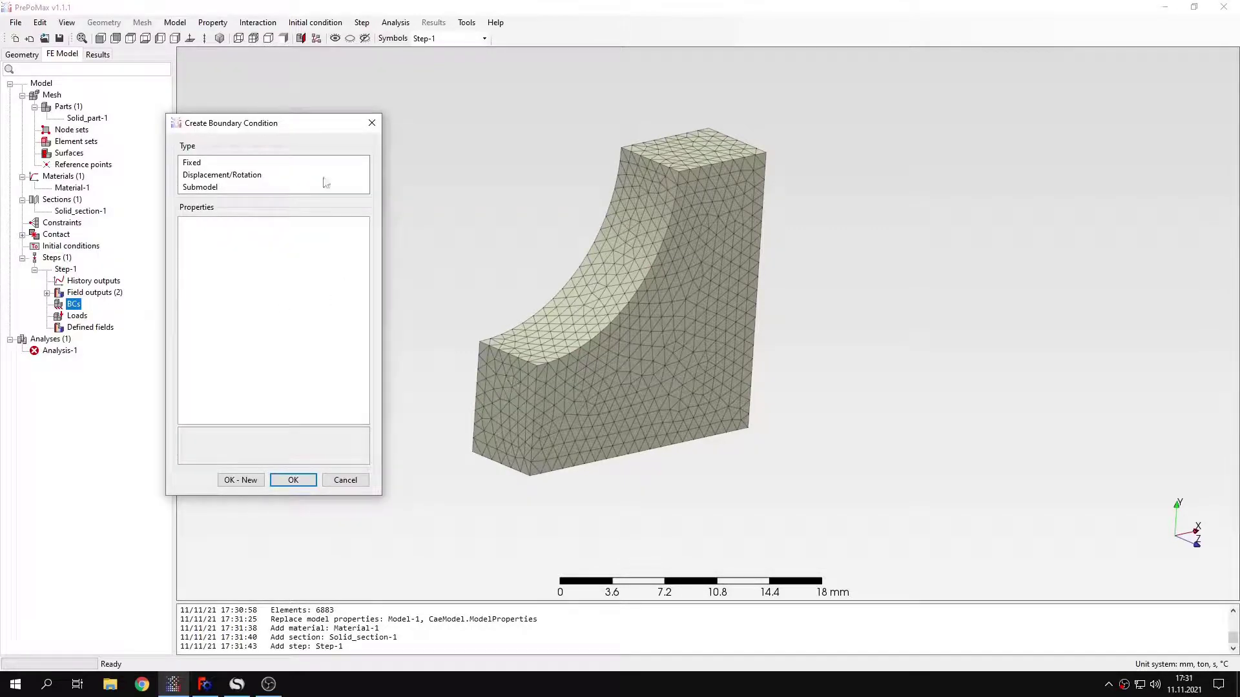
left_click(243, 176)
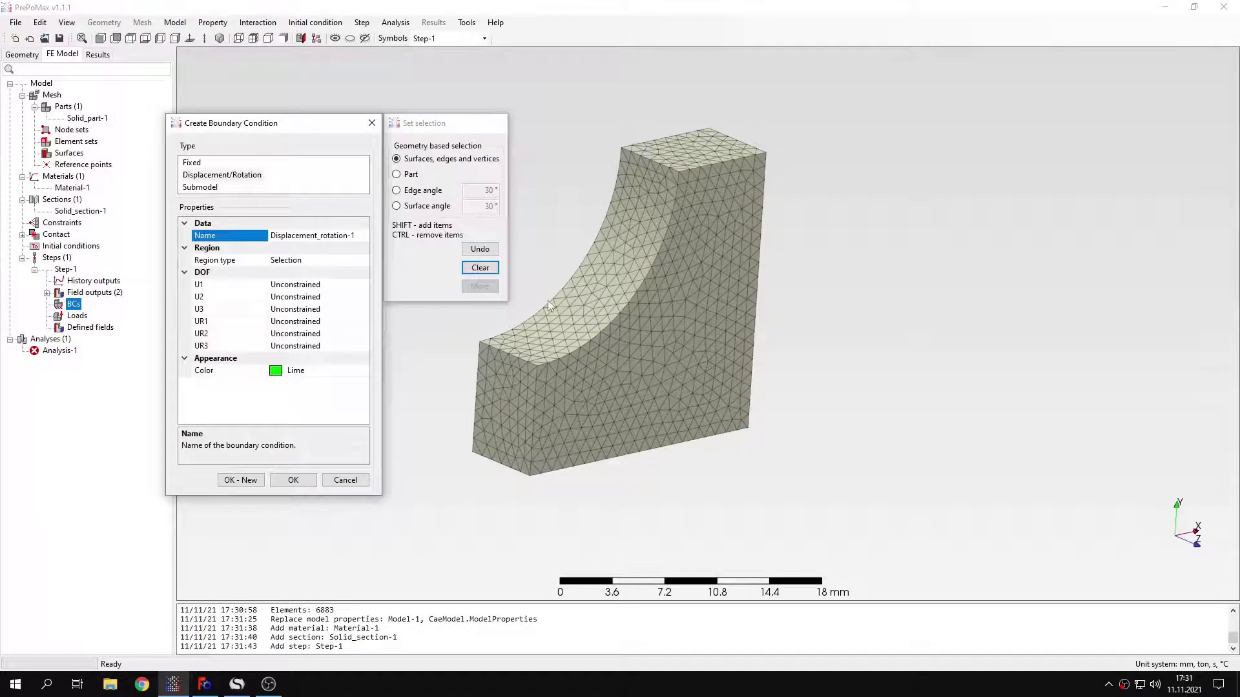
left_click(524, 399)
scroll(579, 388, "down", 1)
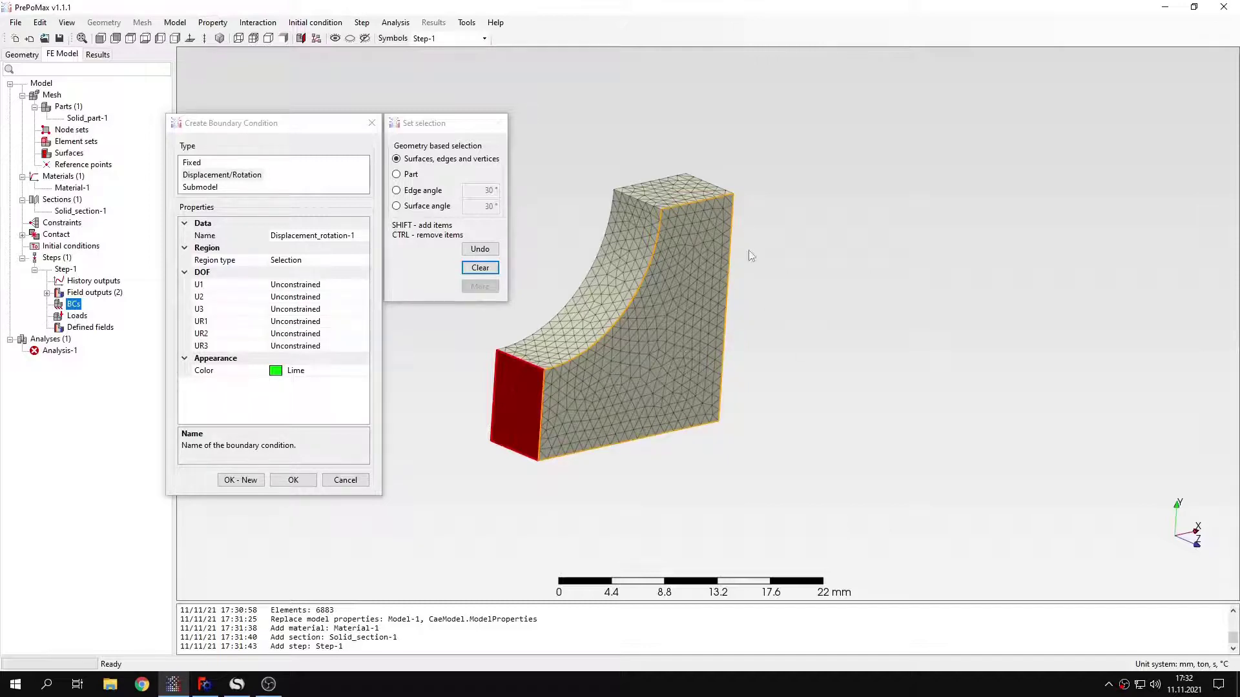
middle_click_drag(794, 385, 643, 327)
scroll(519, 354, "up", 2)
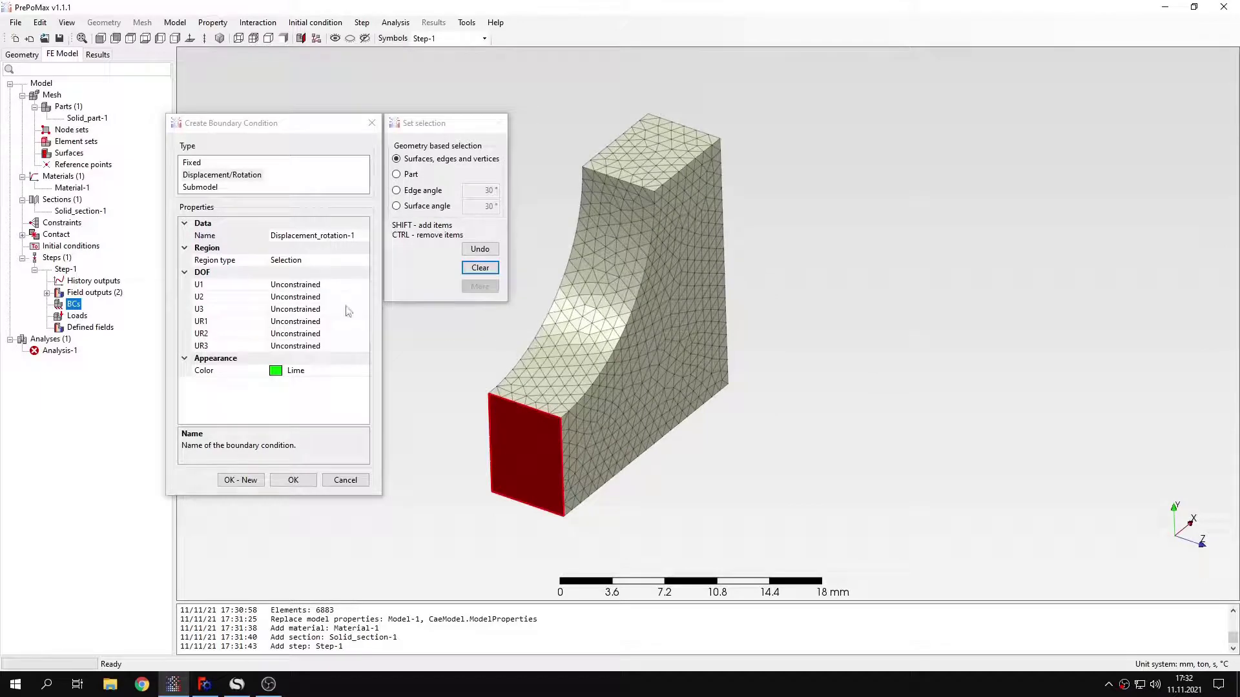
middle_click_drag(591, 374, 535, 326)
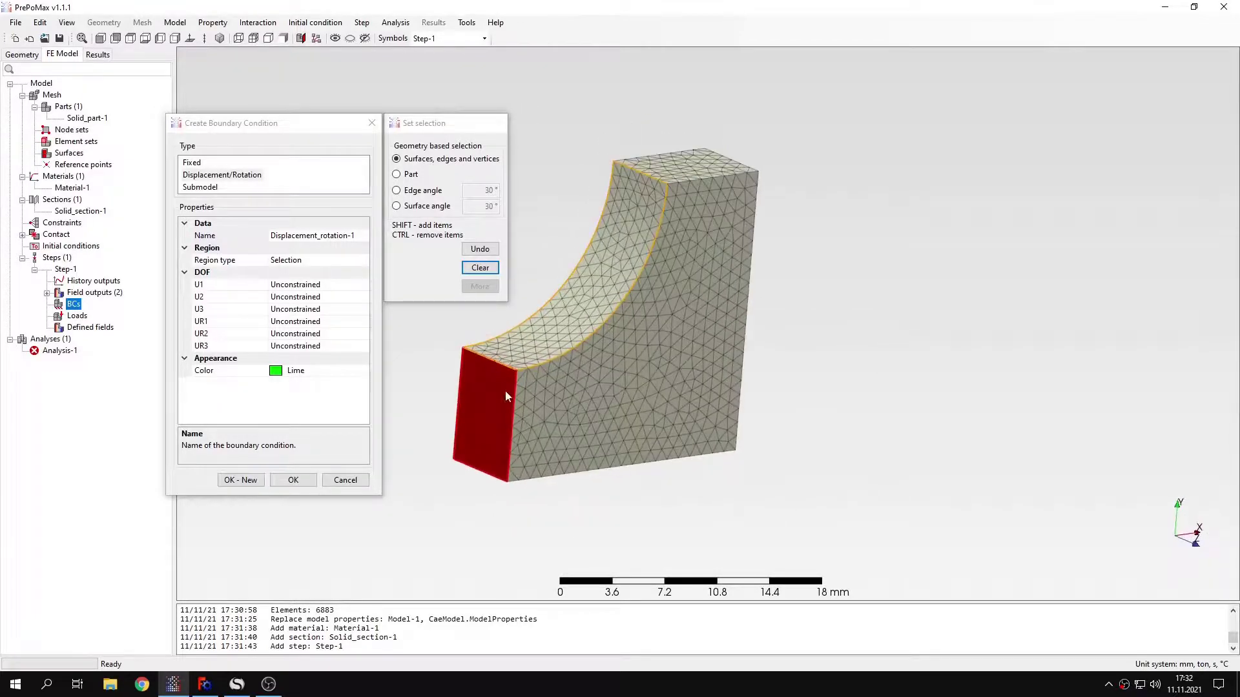
double_click(331, 285)
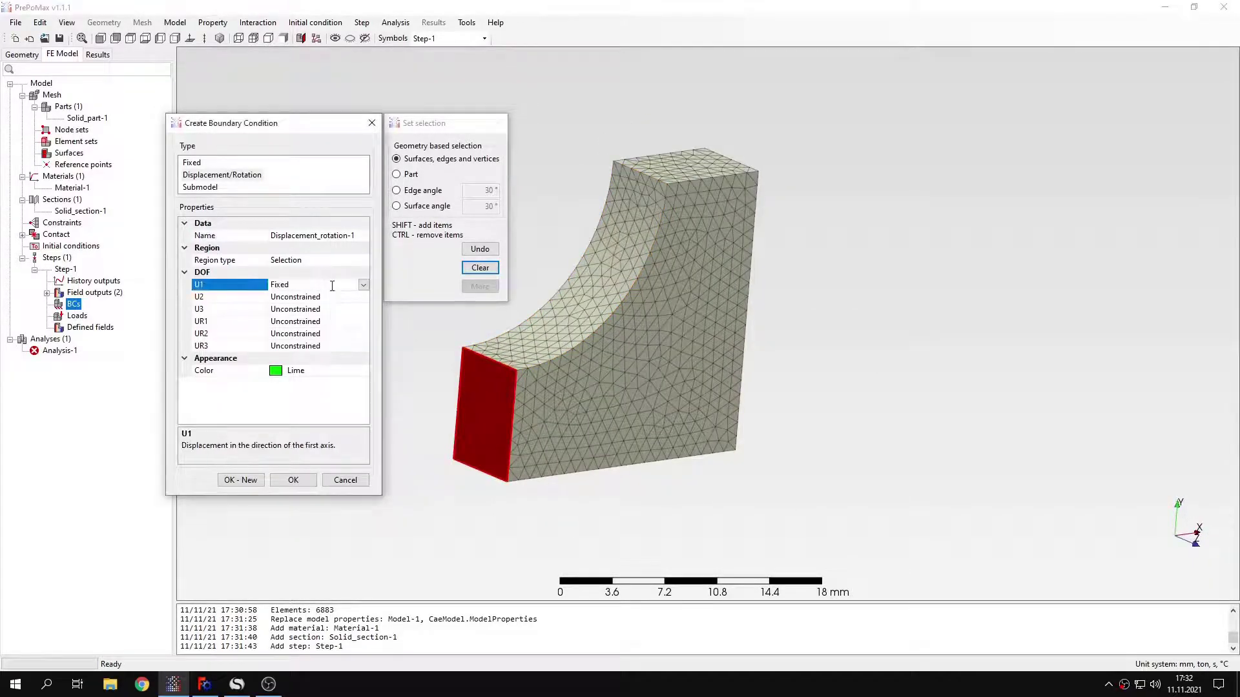
left_click(292, 479)
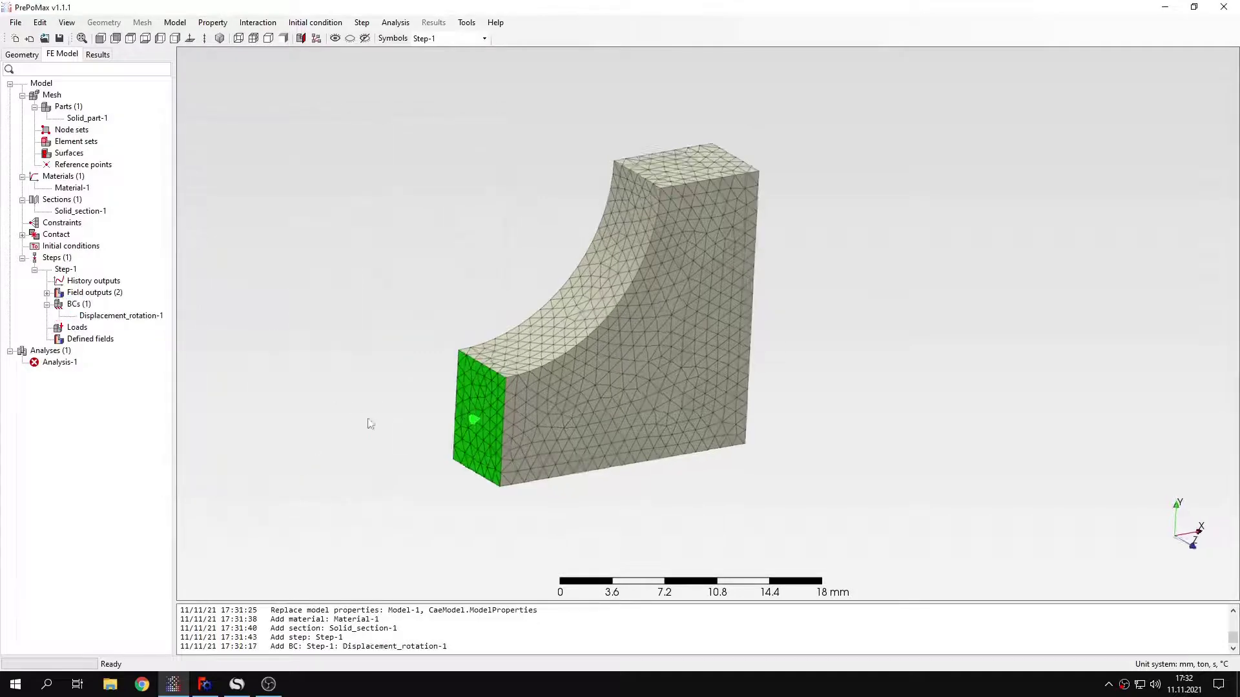
Add a submodel boundary condition on the bottom face and the tall end face, taking U1, U2 and U3 from the global model.
double_click(86, 304)
left_click(215, 186)
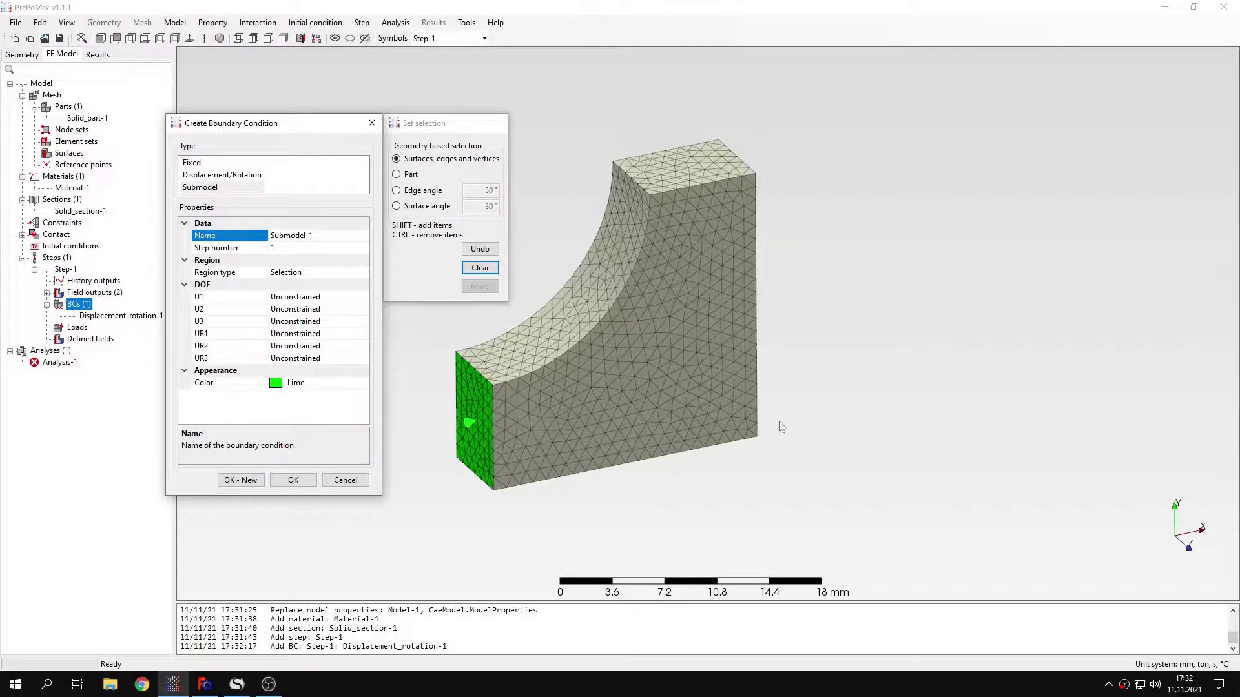
middle_click_drag(783, 426, 675, 395)
left_click(673, 397)
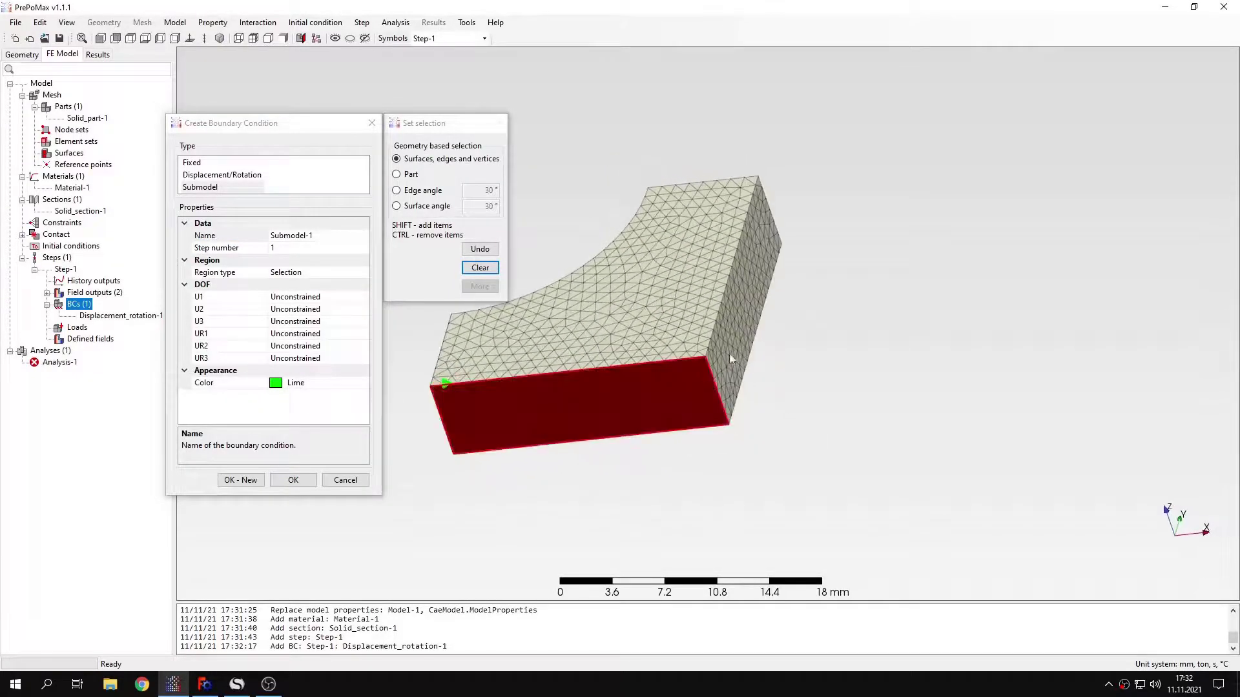
left_click(731, 350, "shift")
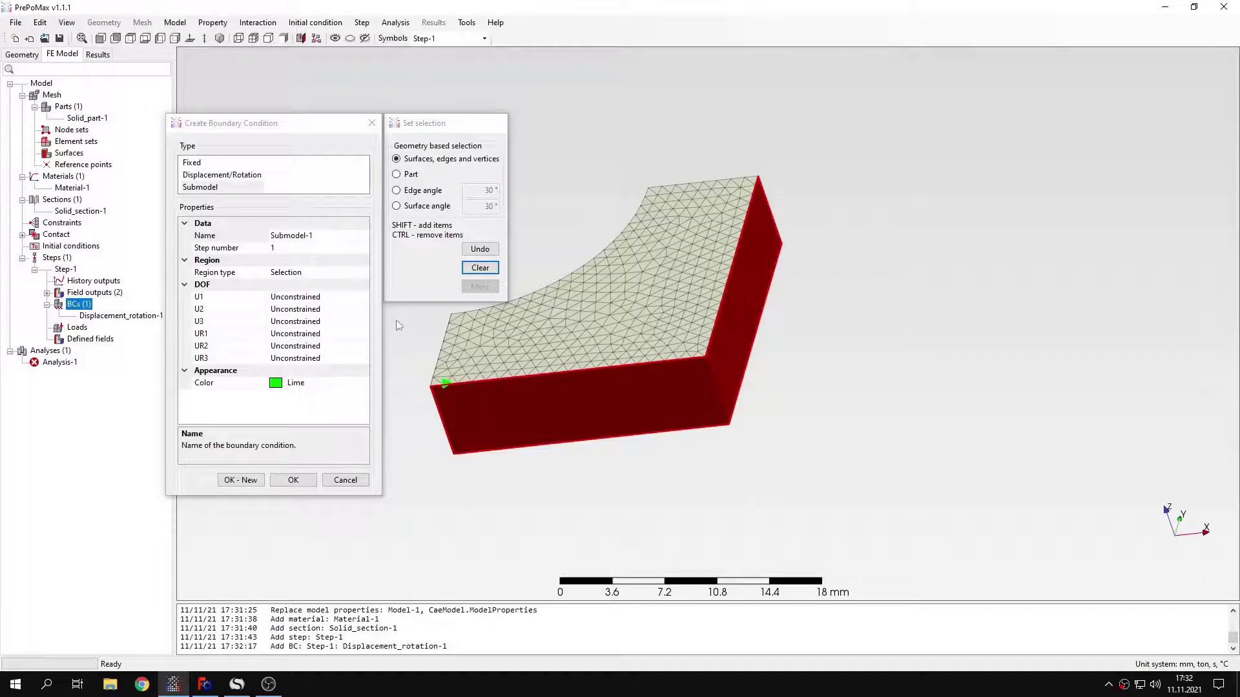
double_click(342, 297)
left_click(340, 310)
double_click(340, 310)
left_click(340, 321)
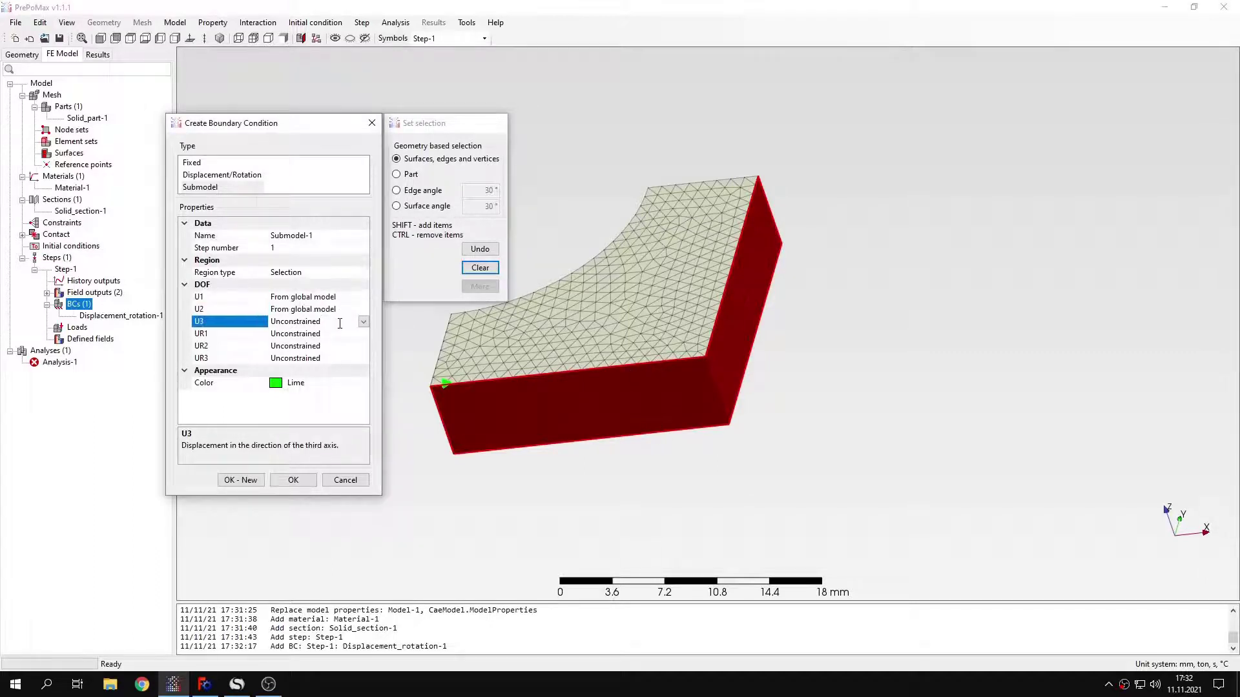
middle_click_drag(569, 328, 718, 449)
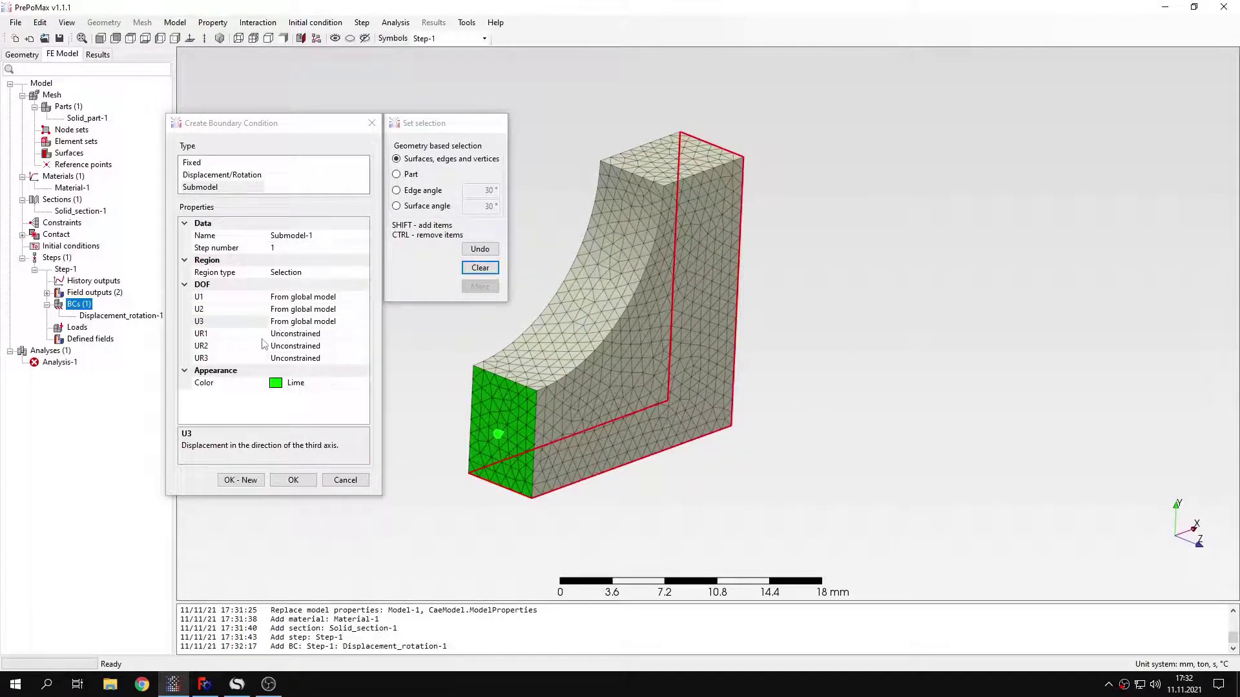
left_click(303, 480)
Change the display color of the Submodel-1 boundary condition to a red shade and check both boundary conditions on the part.
double_click(120, 327)
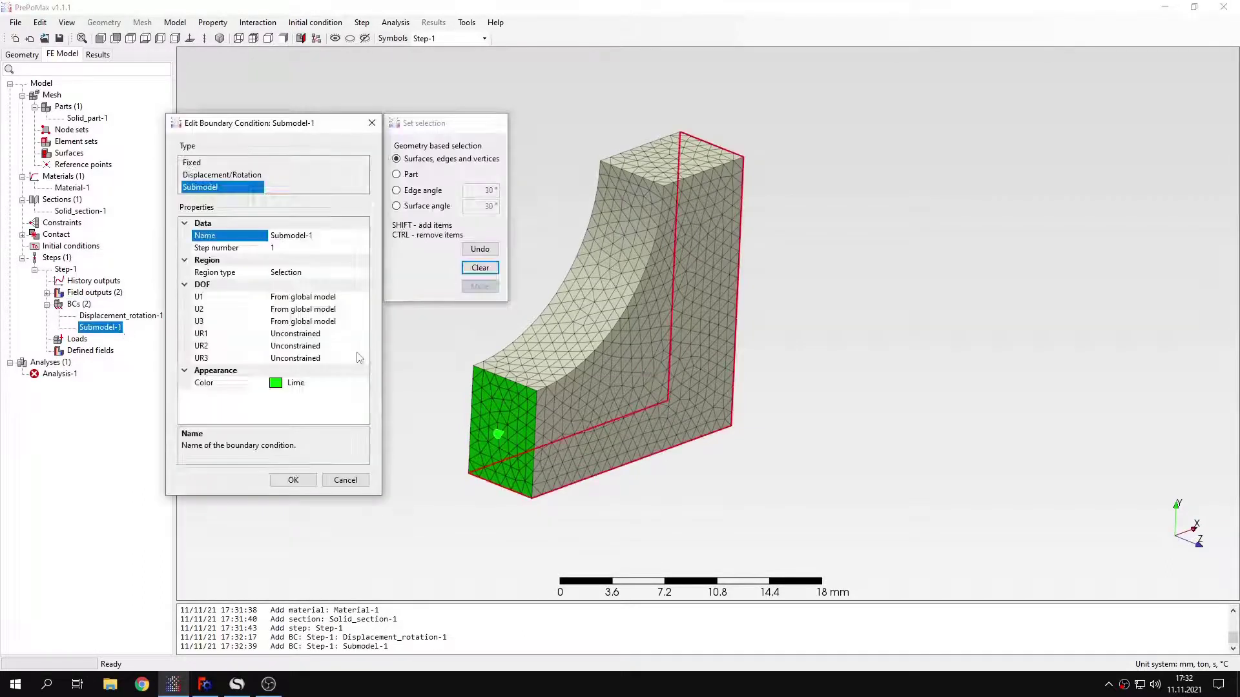
left_click(347, 383)
left_click(363, 383)
scroll(337, 481, "down", 5)
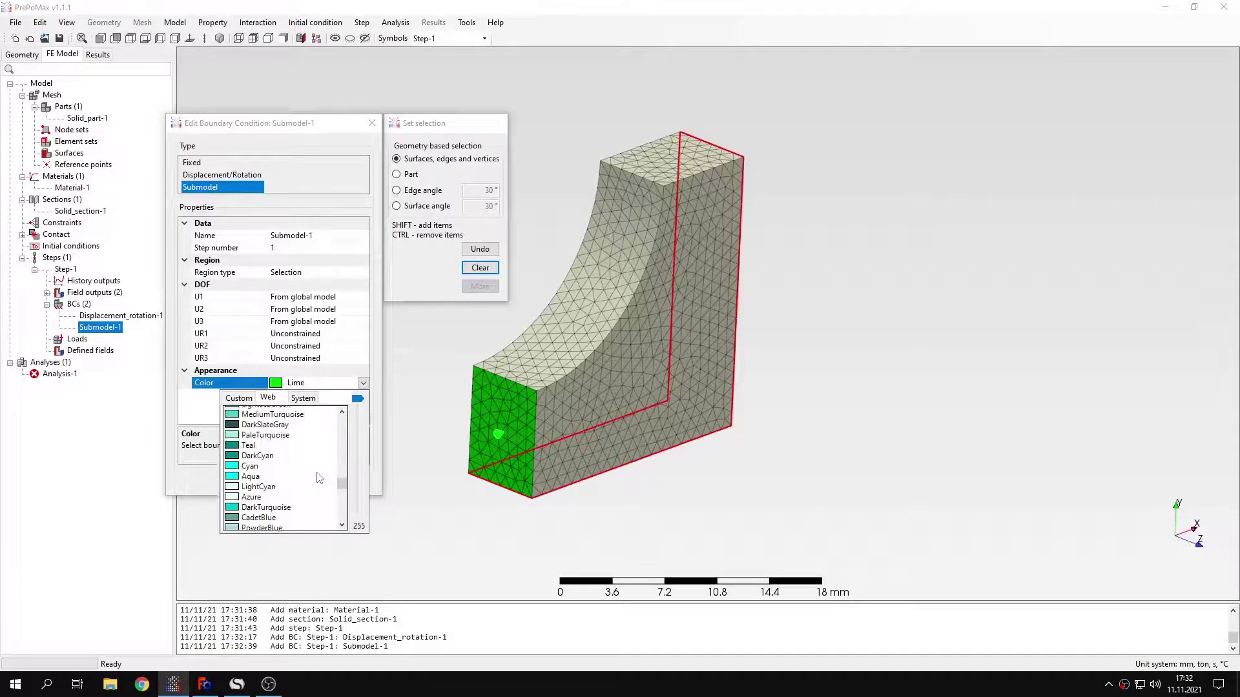
scroll(337, 502, "down", 3)
left_click(284, 510)
left_click(303, 480)
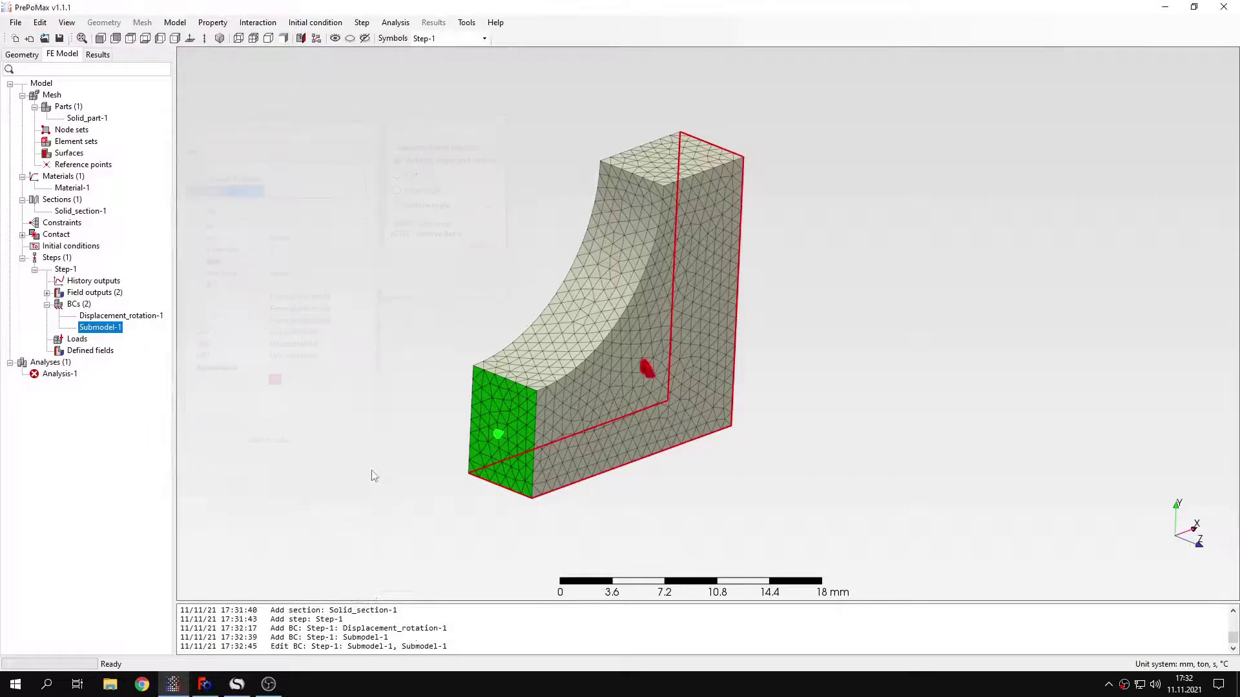
left_click(107, 316)
left_click(378, 404)
middle_click_drag(377, 403, 631, 373)
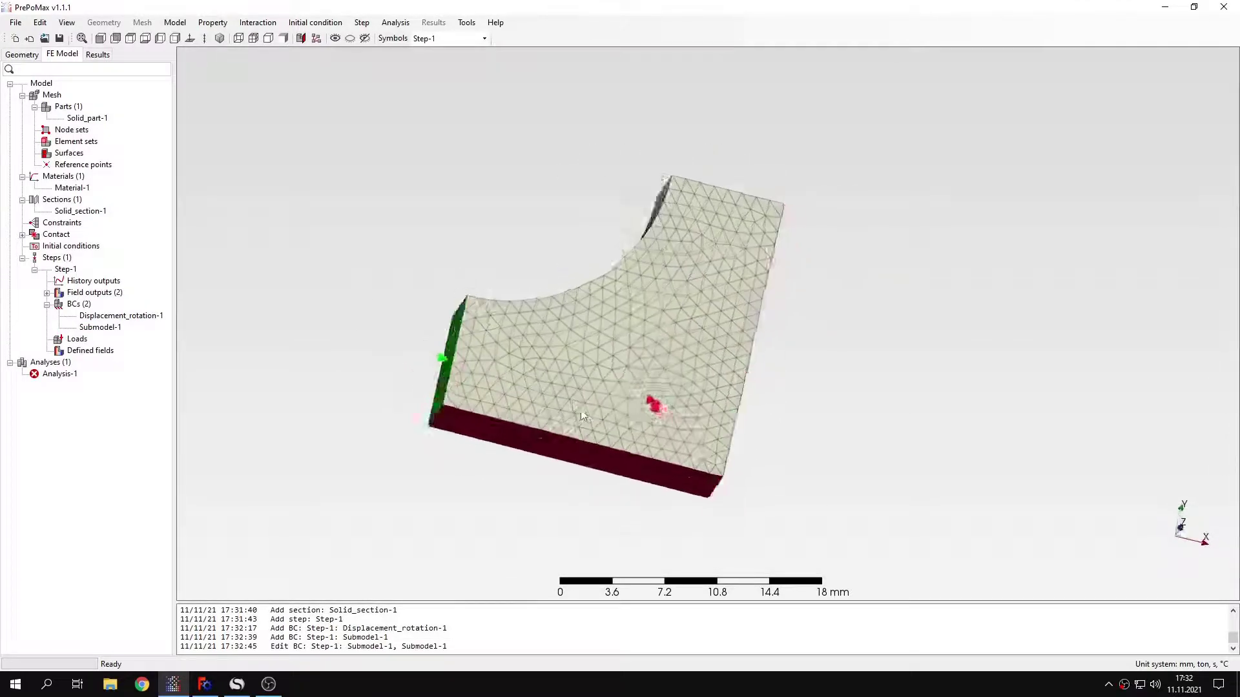
middle_click_drag(594, 423, 369, 346)
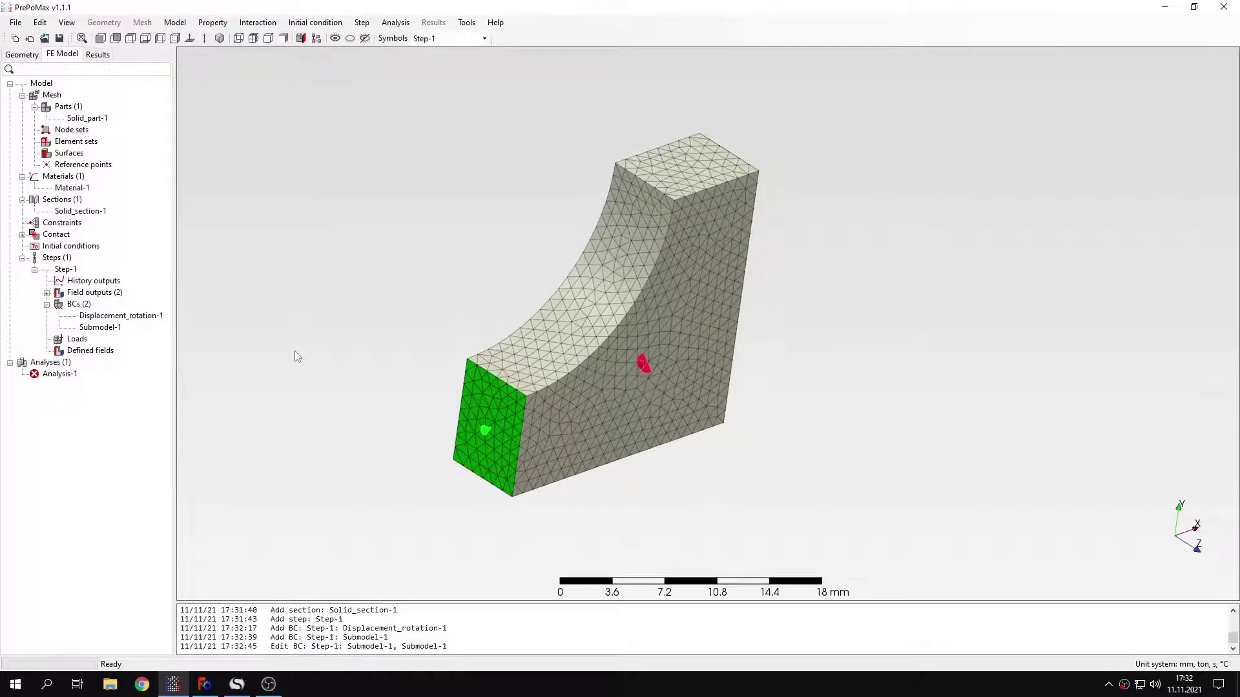
Rename the analysis as Concentration_submodel.
right_click(72, 378)
left_click(90, 381)
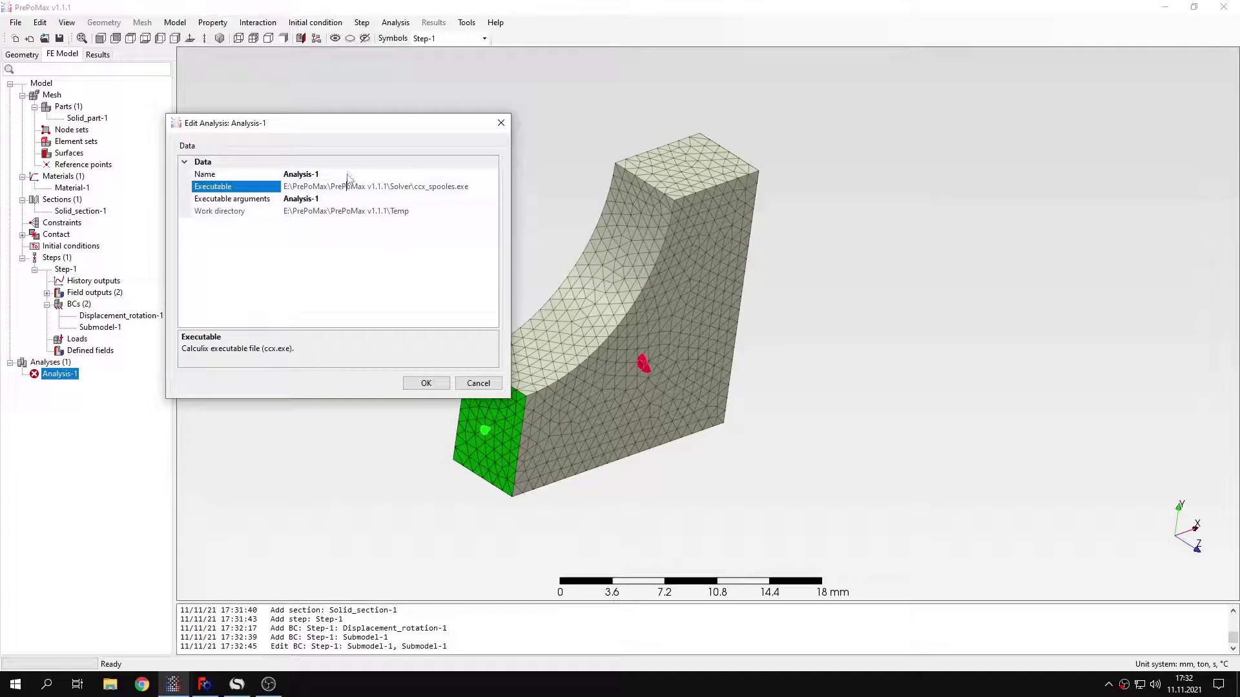
left_click(348, 175)
left_click(348, 175)
type("CXonc")
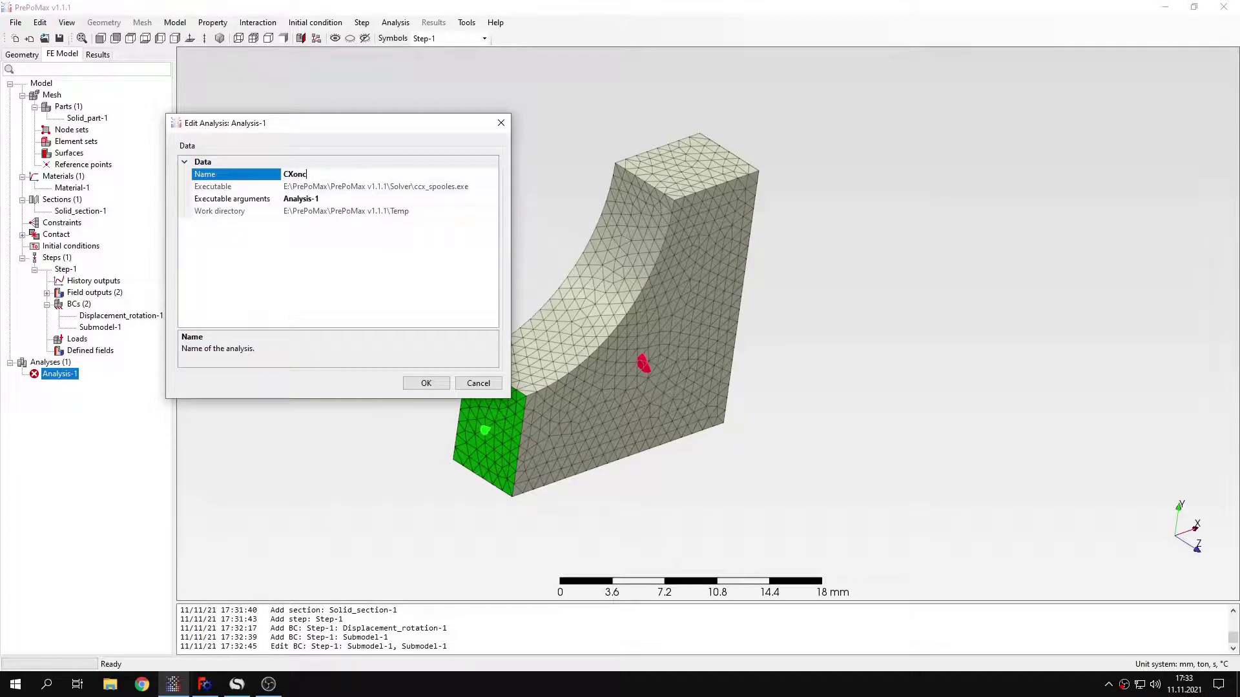
key("BackSpace")
key("BackSpace")
key("BackSpace")
type("entration_submodel")
left_click(426, 383)
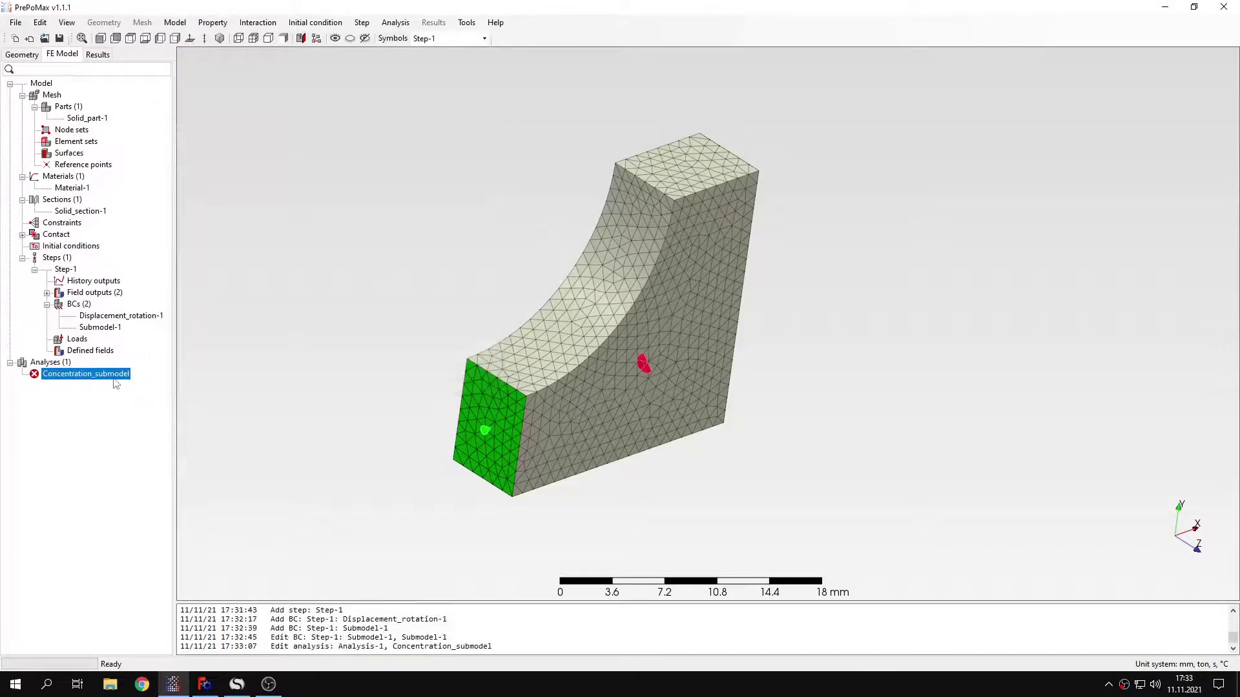
Run the Concentration_submodel analysis and check in the solver output how the global results file is read.
right_click(115, 377)
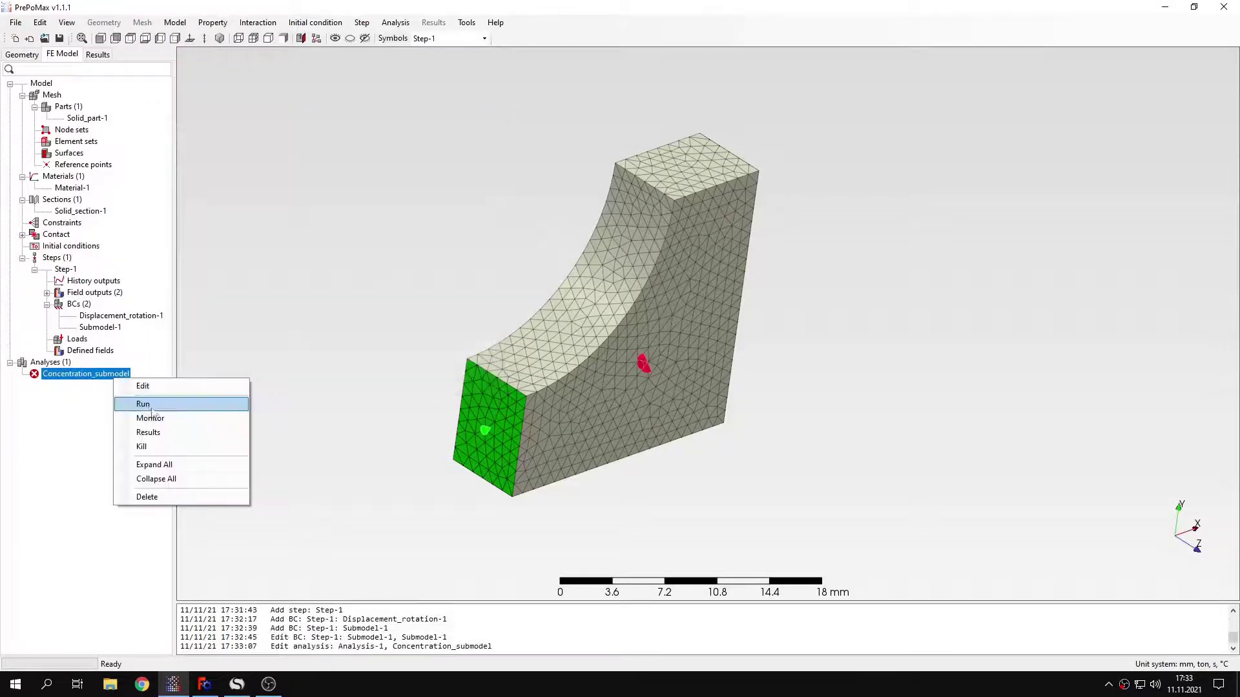
left_click(192, 409)
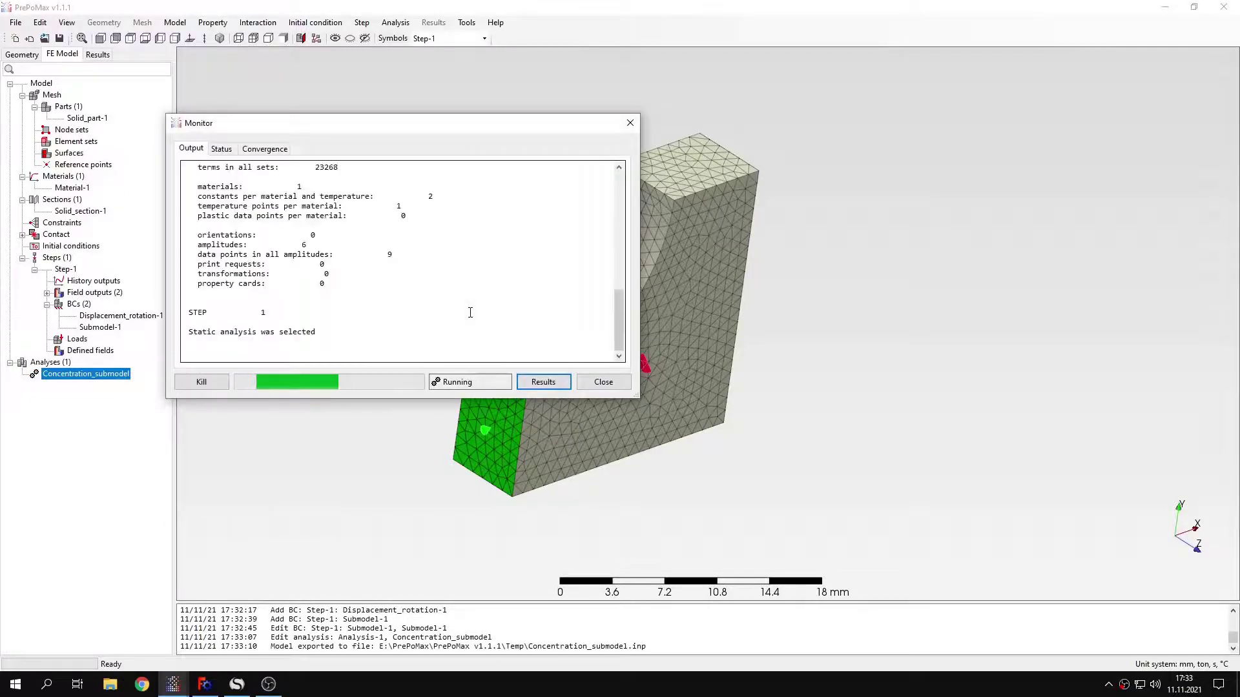
scroll(470, 313, "up", 10)
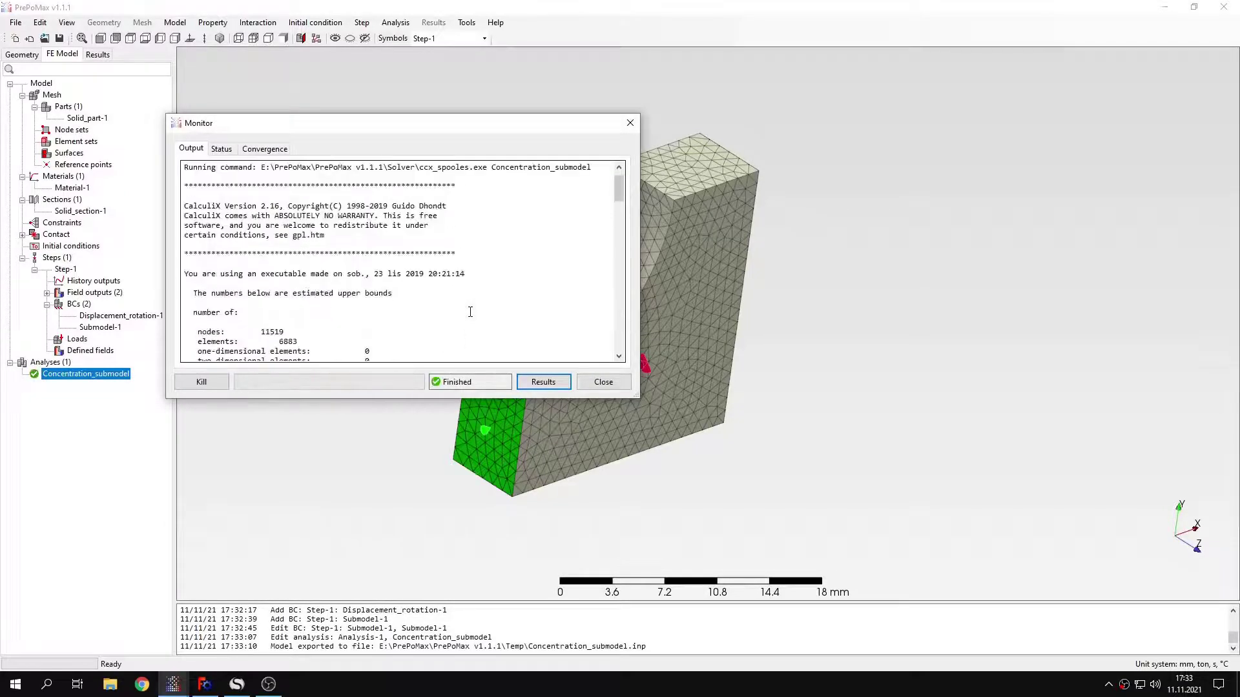
scroll(471, 311, "down", 20)
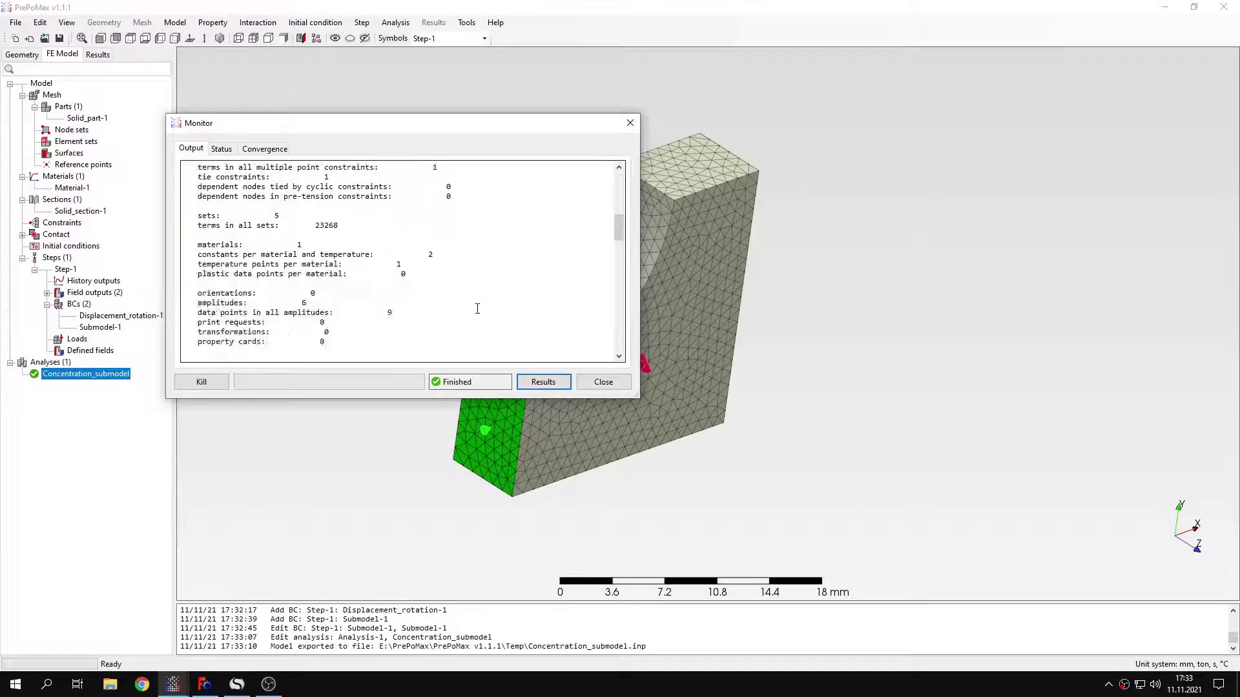
scroll(478, 309, "up", 2)
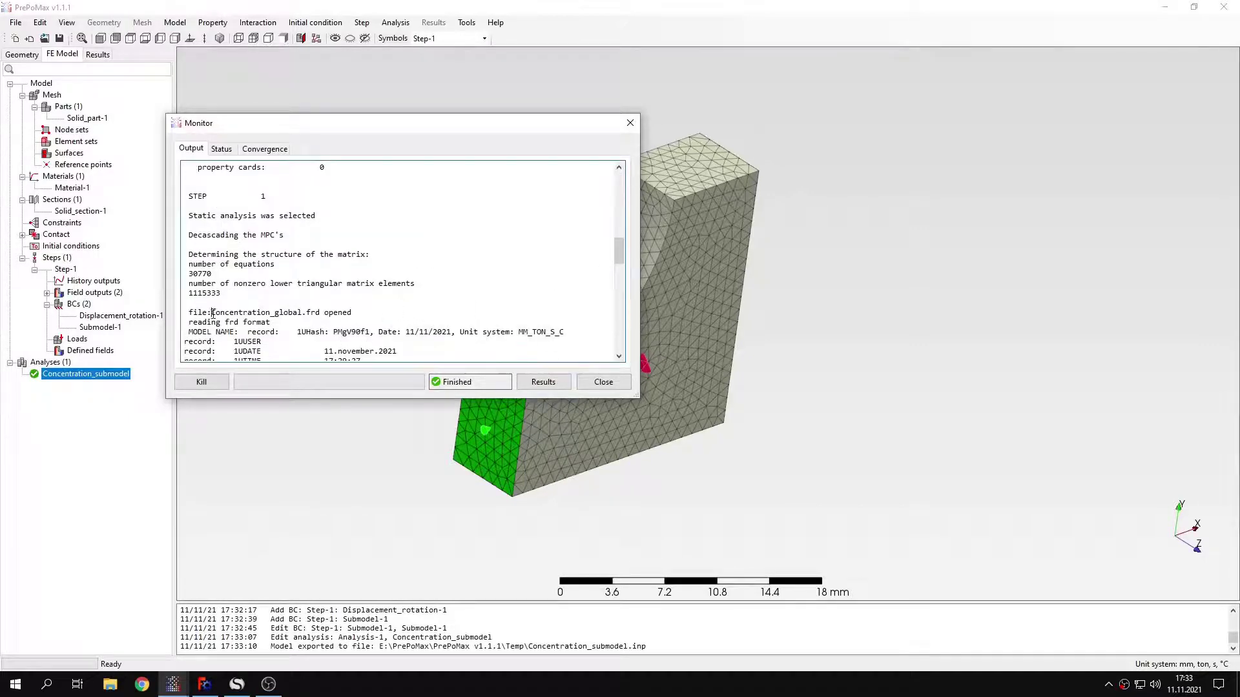
Check the Concentration_global.frd file name in the solver output, then open the submodel results with the MISES stress displayed.
left_click_drag(212, 314, 353, 314)
left_click(417, 316)
left_click(543, 381)
key("Down")
key("Down")
key("Down")
key("Down")
key("Down")
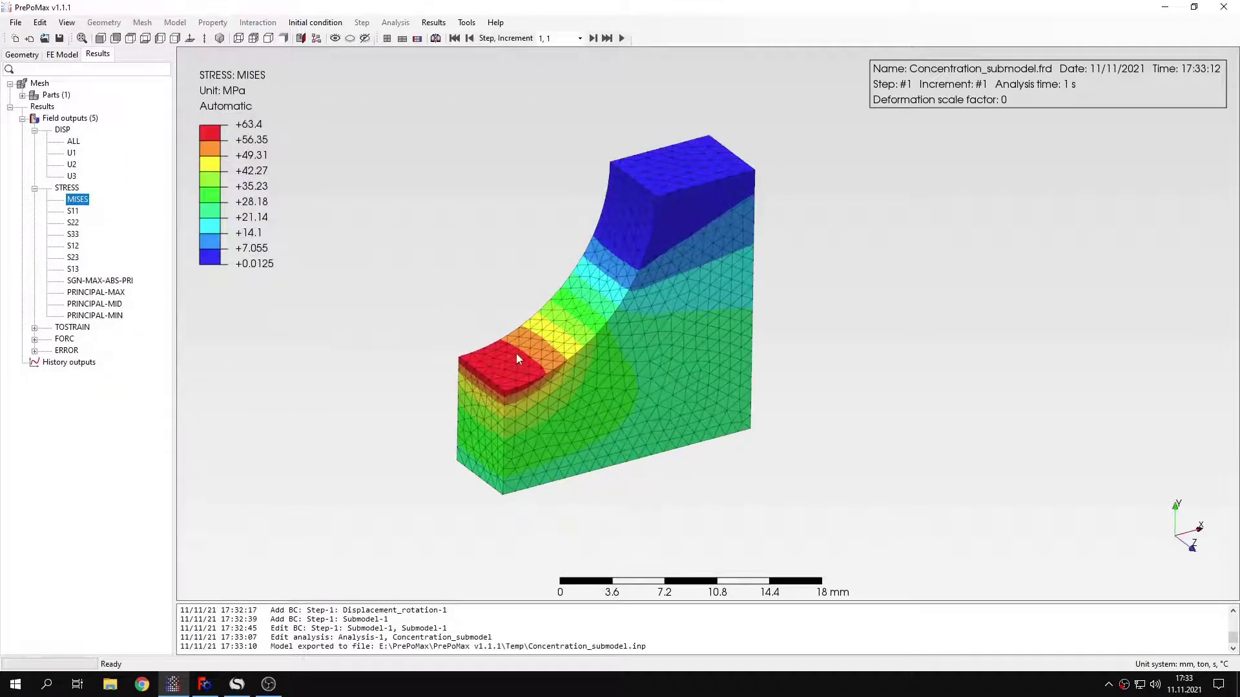
Start a point/node query on the submodel's MISES stress plot around the notch root.
left_click(466, 22)
left_click(478, 50)
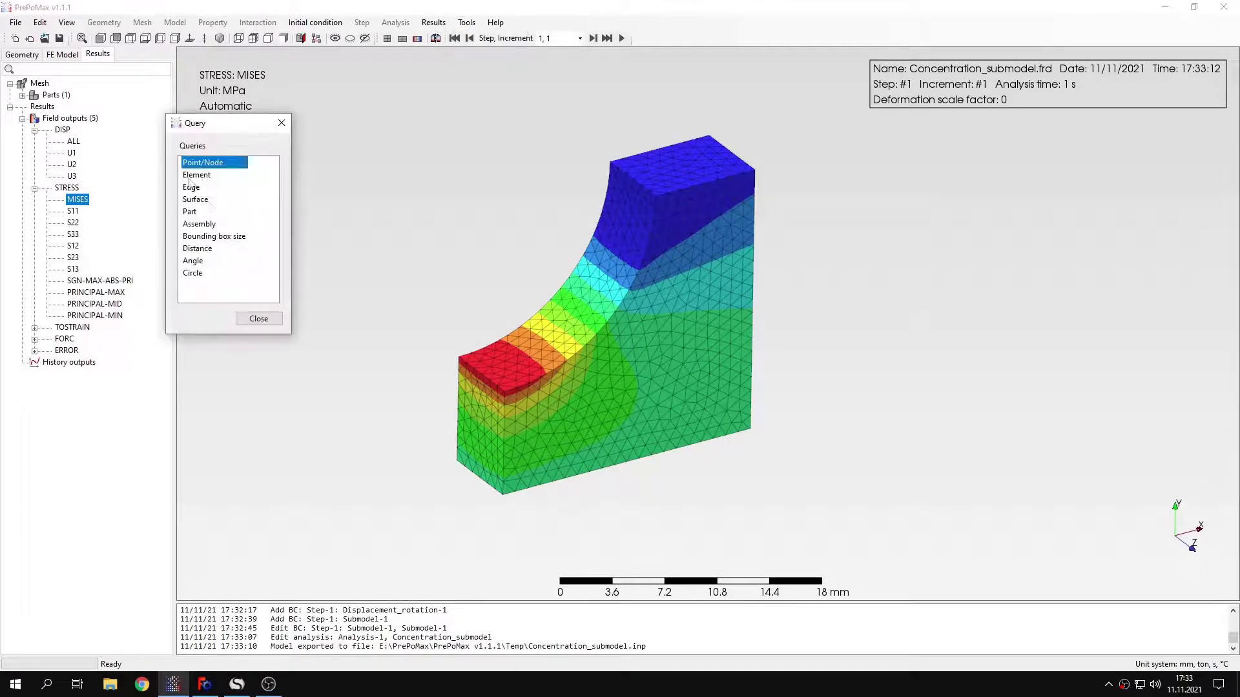
scroll(465, 356, "up", 3)
mouse_move(490, 384)
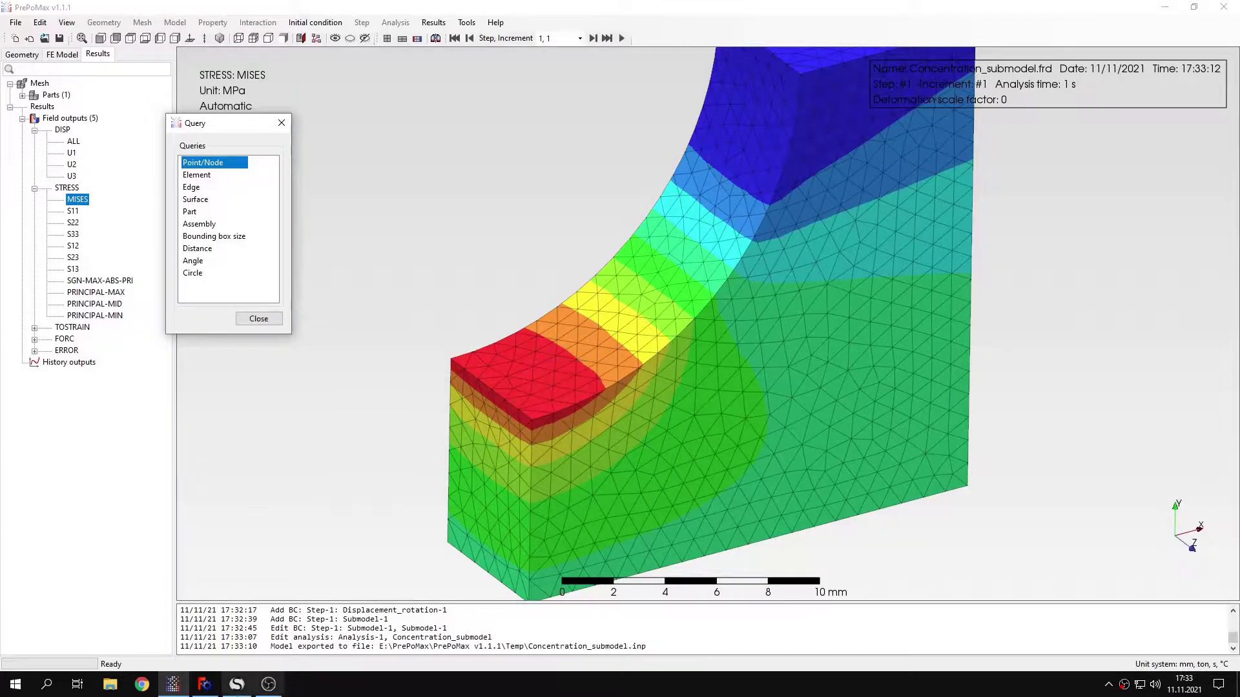
Switch to SMath Studio and check the analytical maximum stress of the notched strip for comparison.
left_click(237, 683)
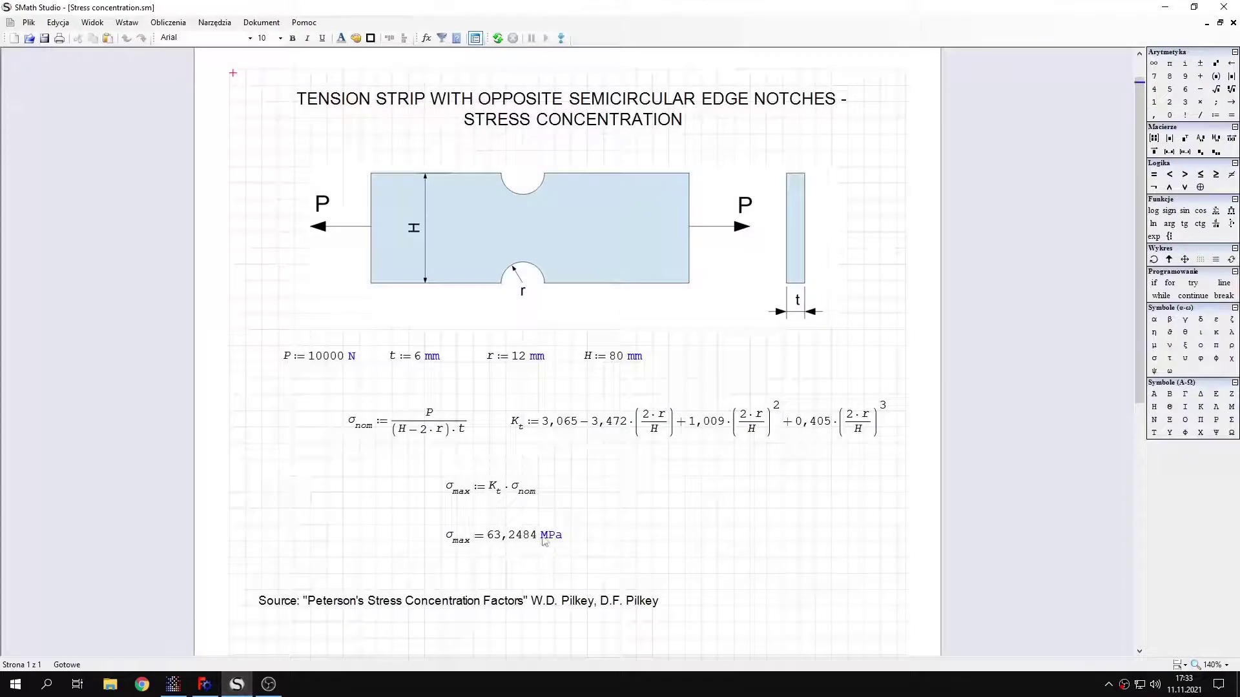
left_click_drag(439, 524, 566, 559)
left_click(517, 561)
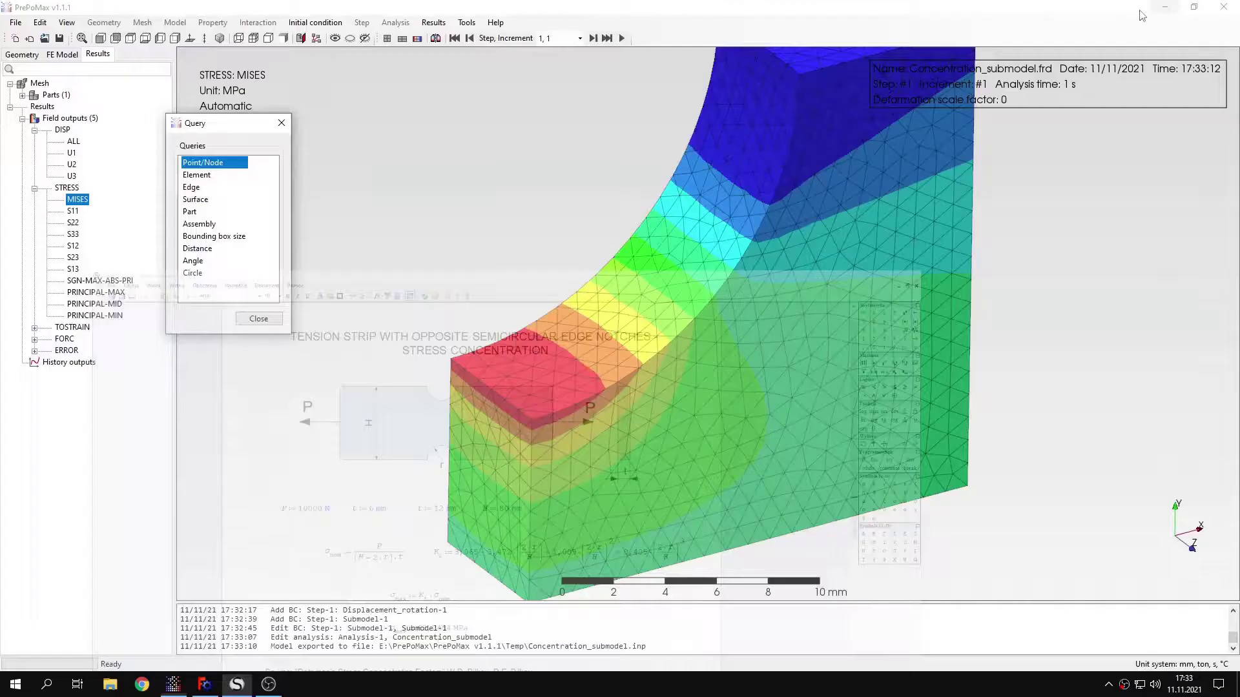
Back in PrePoMax, query the MISES stress at several nodes on the notch surface and along its root edge.
left_click(712, 231)
scroll(563, 373, "down", 3)
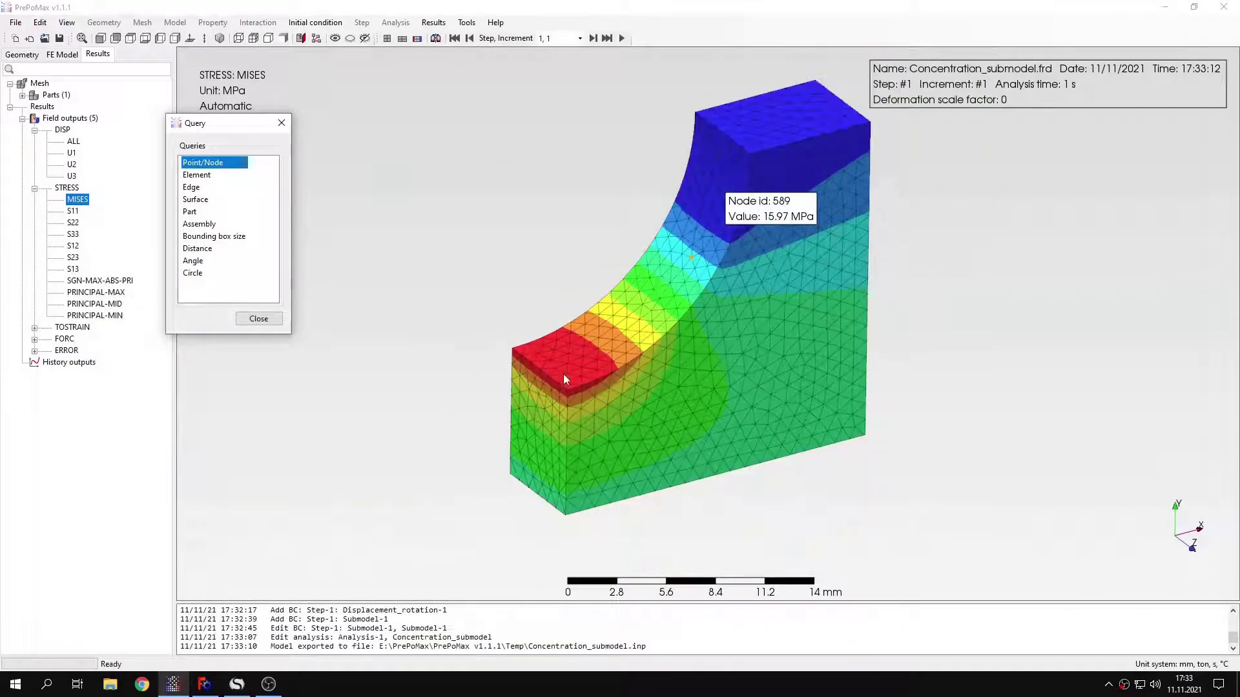
scroll(559, 394, "up", 5)
left_click(558, 394)
left_click(537, 381)
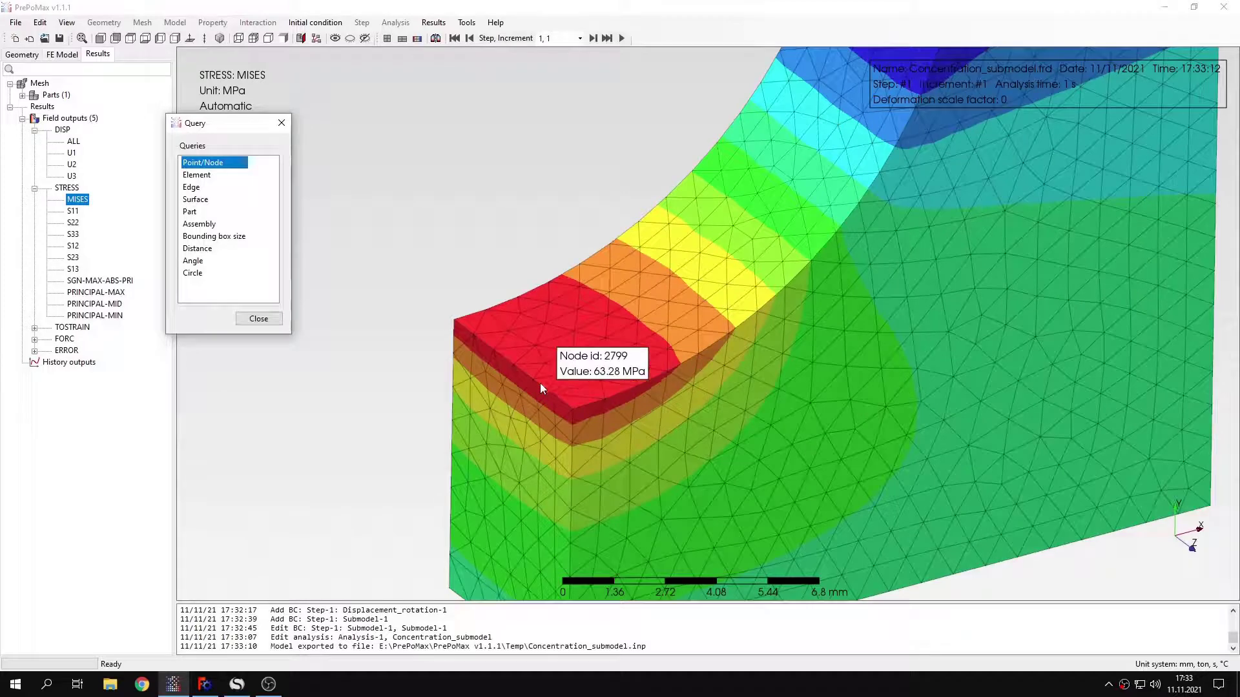
left_click(532, 379)
left_click(503, 357)
left_click(477, 343)
left_click(516, 366)
left_click(560, 393)
left_click(564, 401)
scroll(564, 401, "down", 3)
left_click(281, 123)
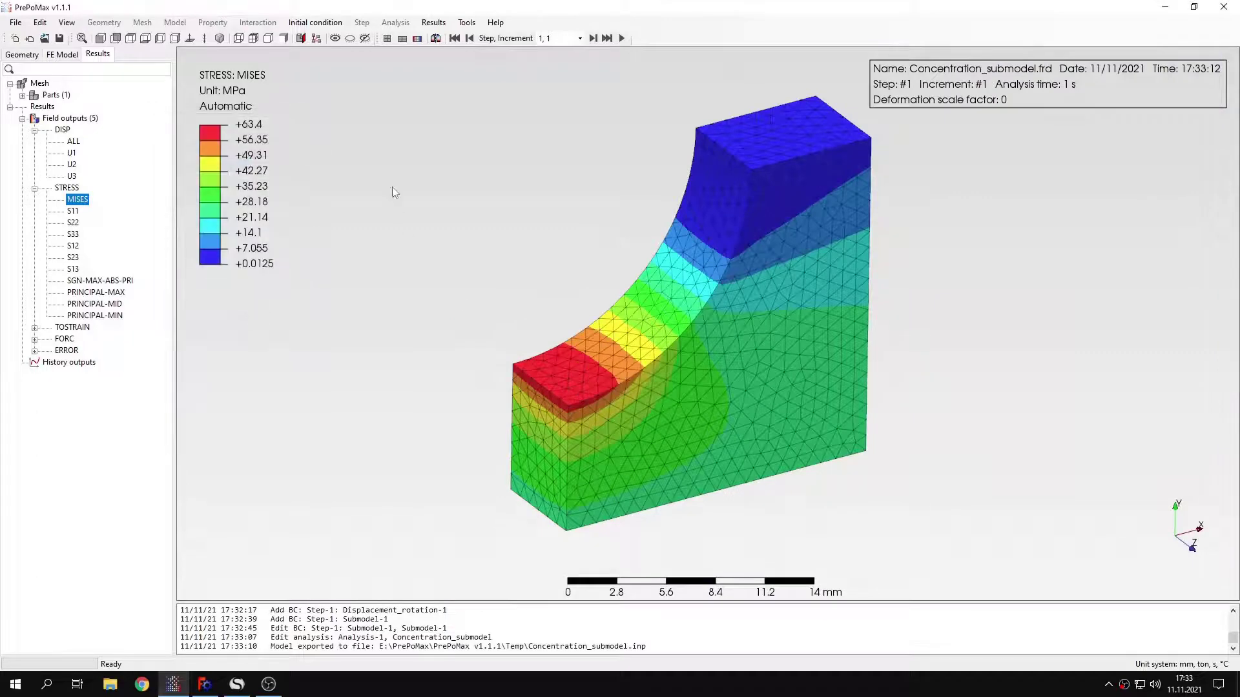
Copy the geometry of Solid_part-2 to the results so it shows together with the submodel stress plot.
left_click(22, 54)
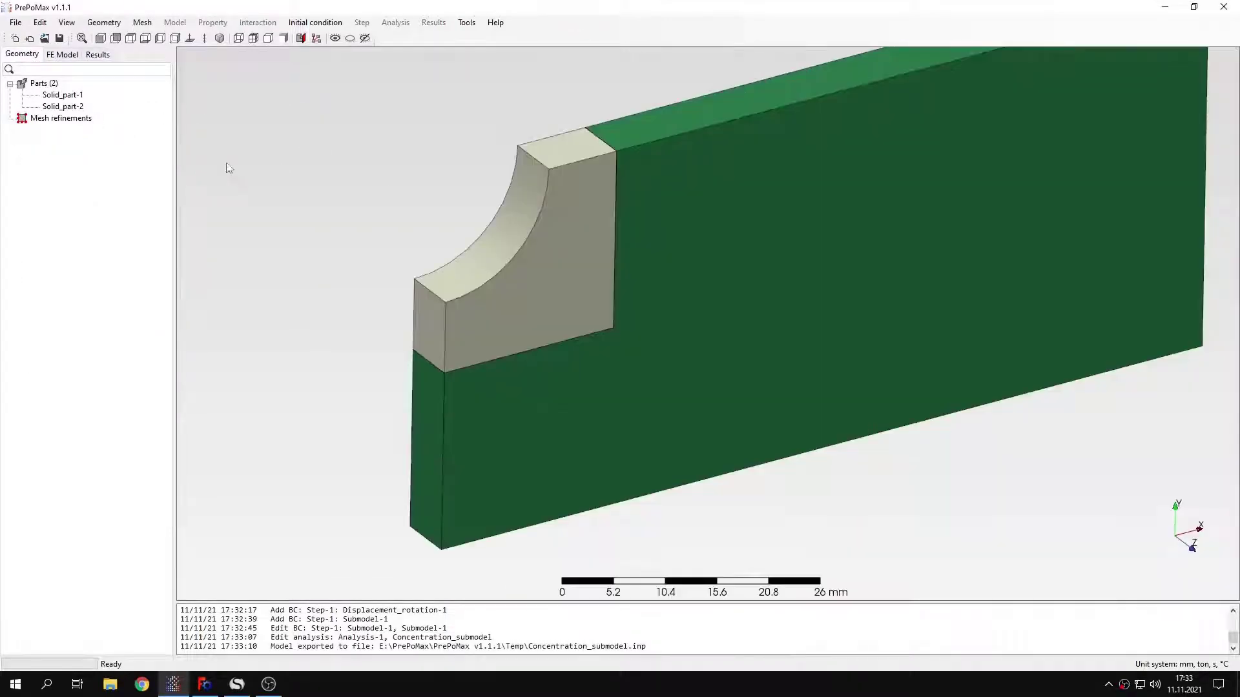
scroll(434, 239, "down", 2)
left_click(704, 240)
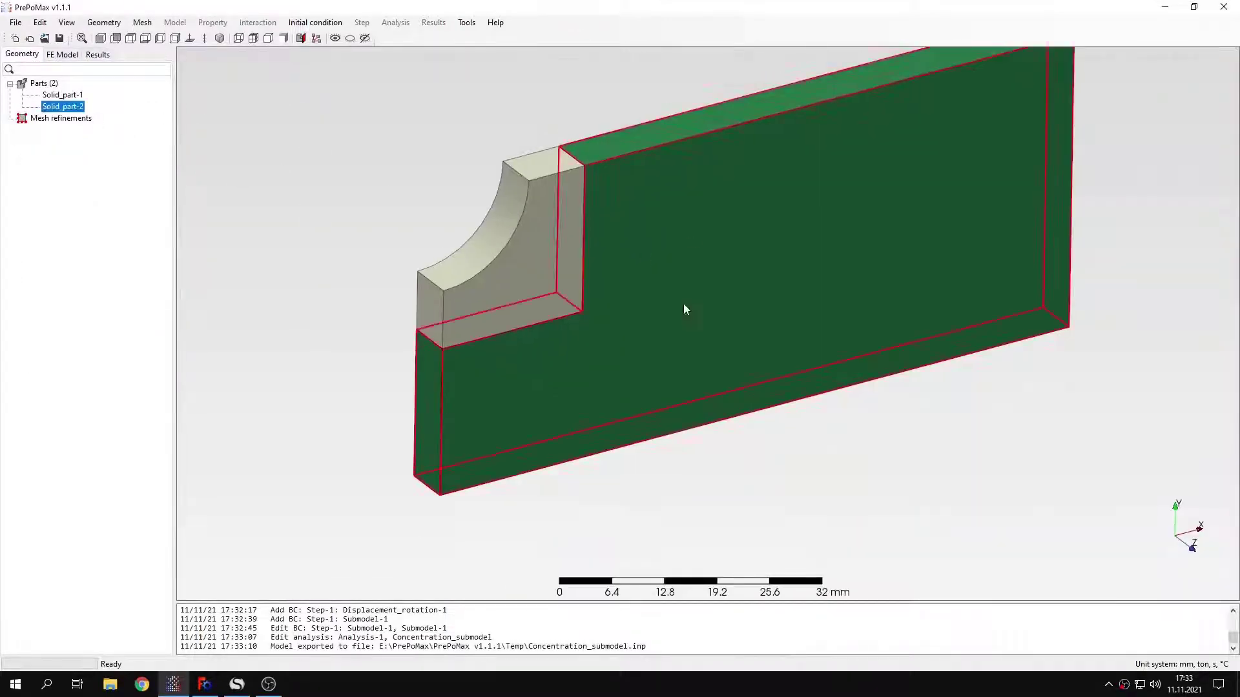
right_click(76, 110)
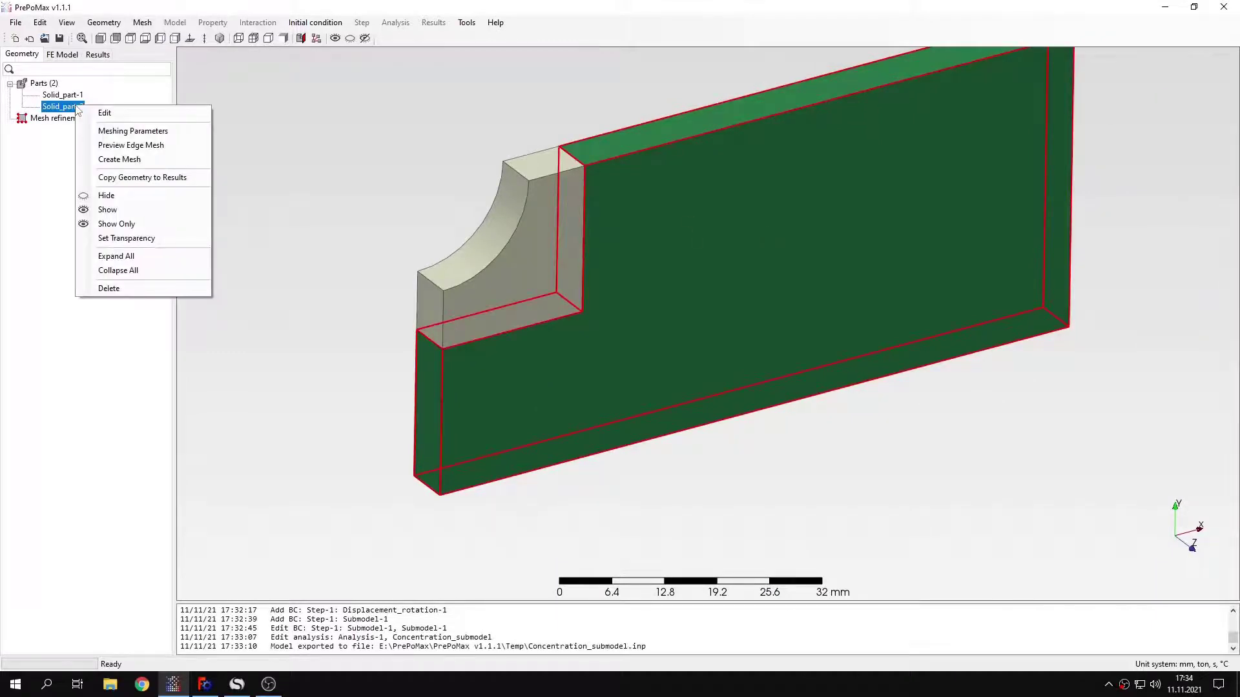
left_click(119, 183)
left_click_drag(502, 283, 616, 379)
scroll(581, 346, "down", 2)
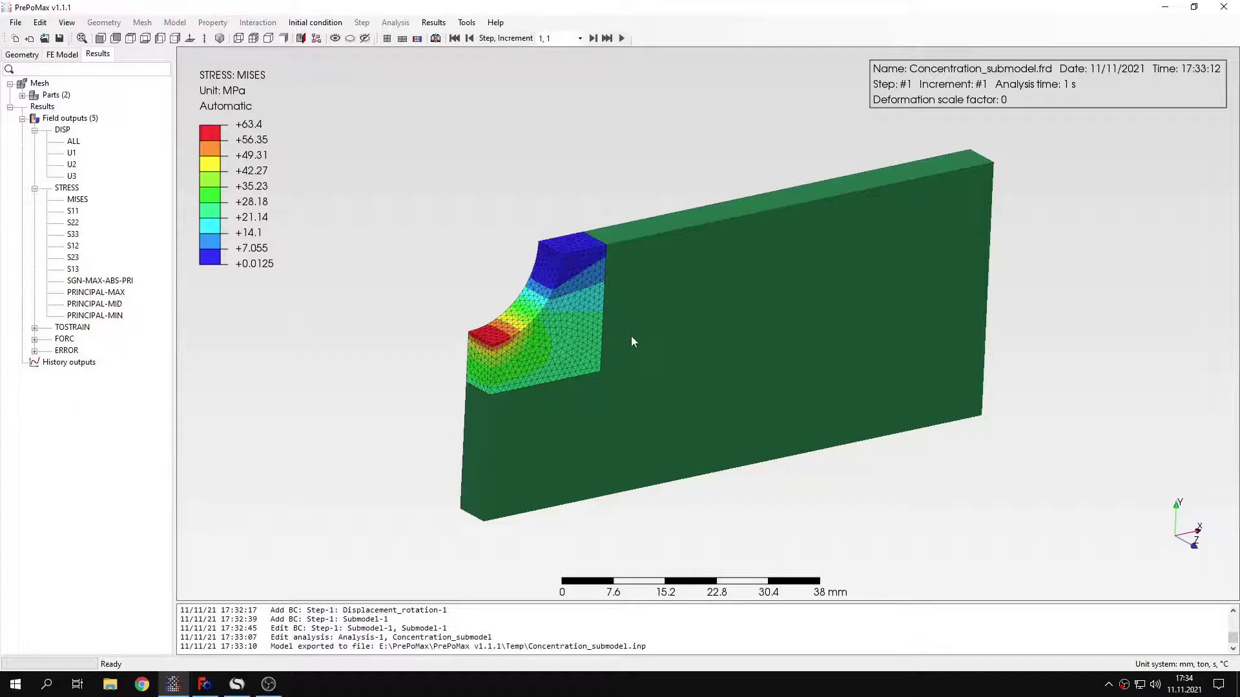
Preview the two geometry parts in an XYZ exploded view, cancel it and return to the stress results.
left_click(22, 55)
left_click(103, 22)
mouse_move(67, 22)
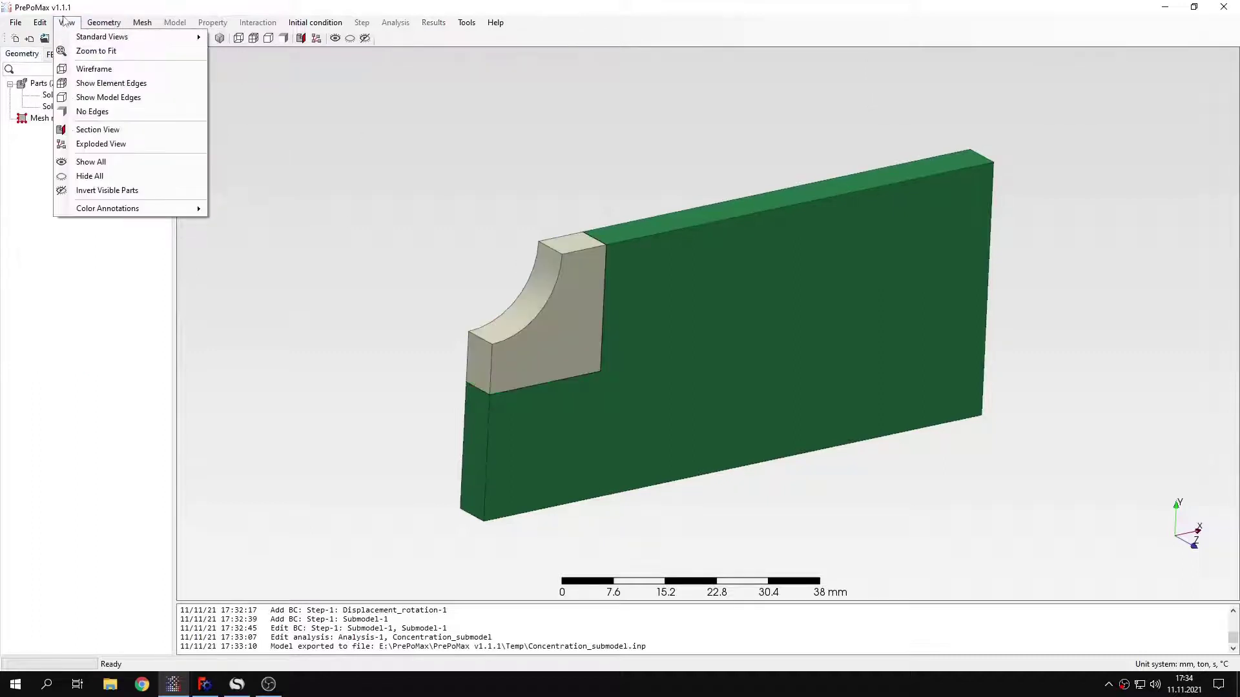
left_click(140, 144)
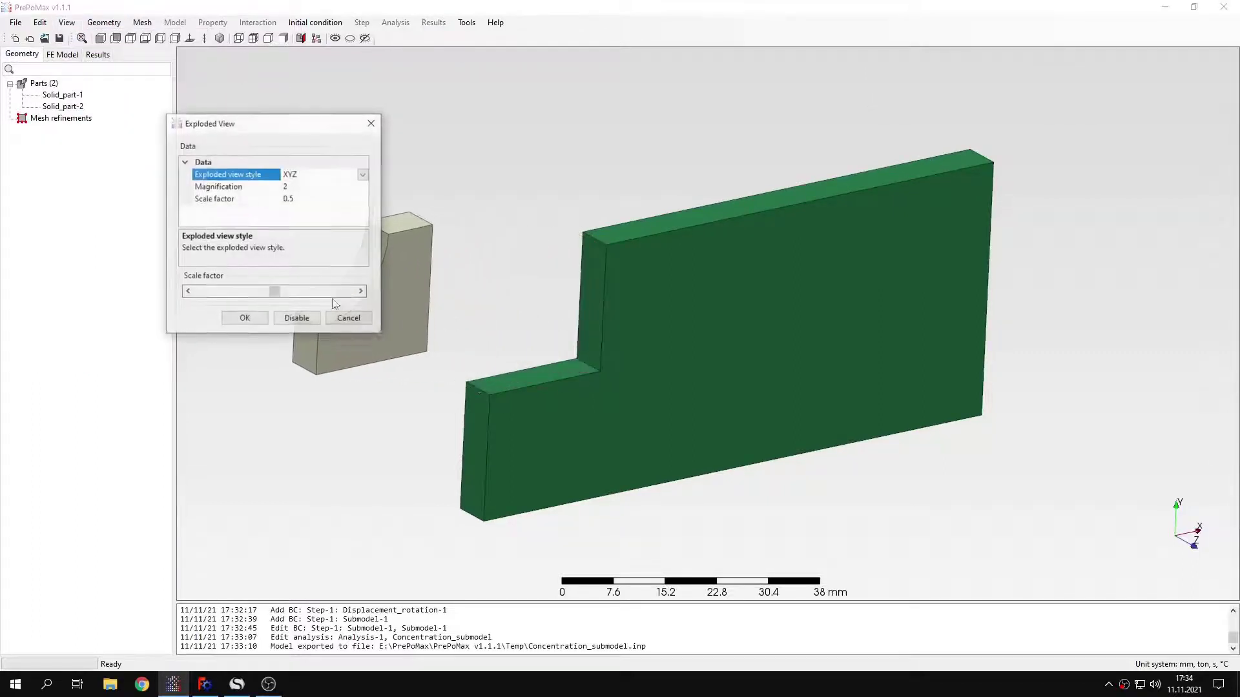
left_click_drag(283, 127, 150, 177)
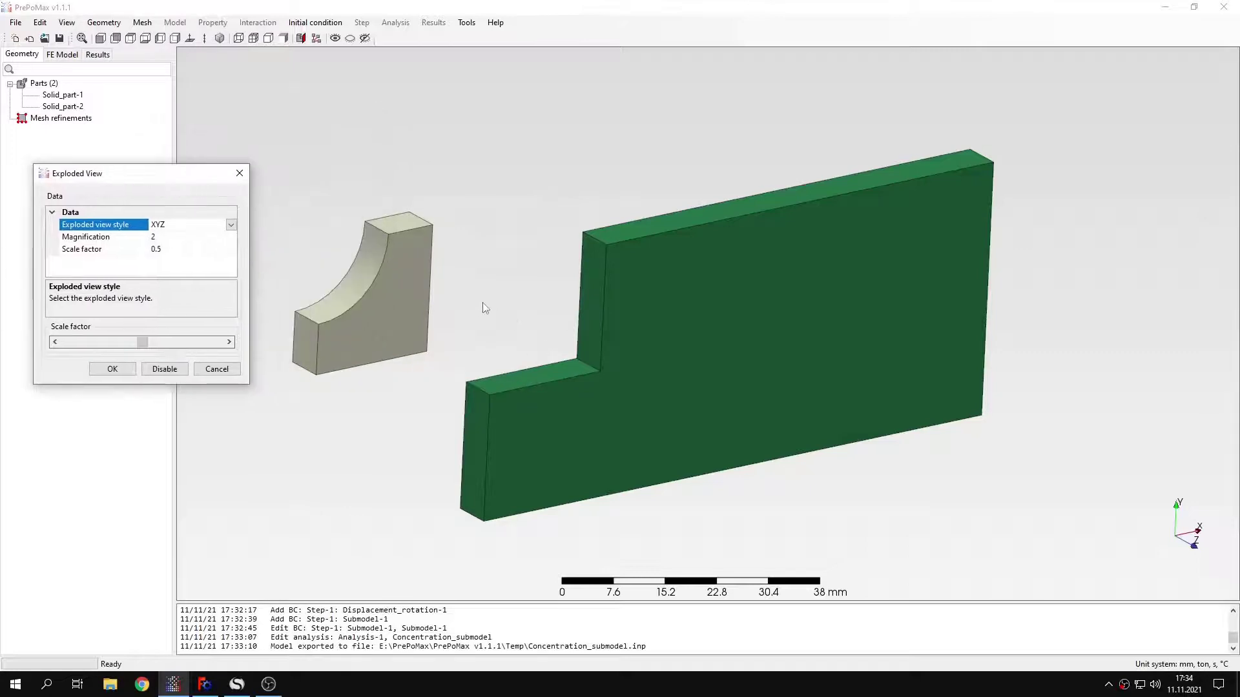
middle_click_drag(484, 310, 594, 324)
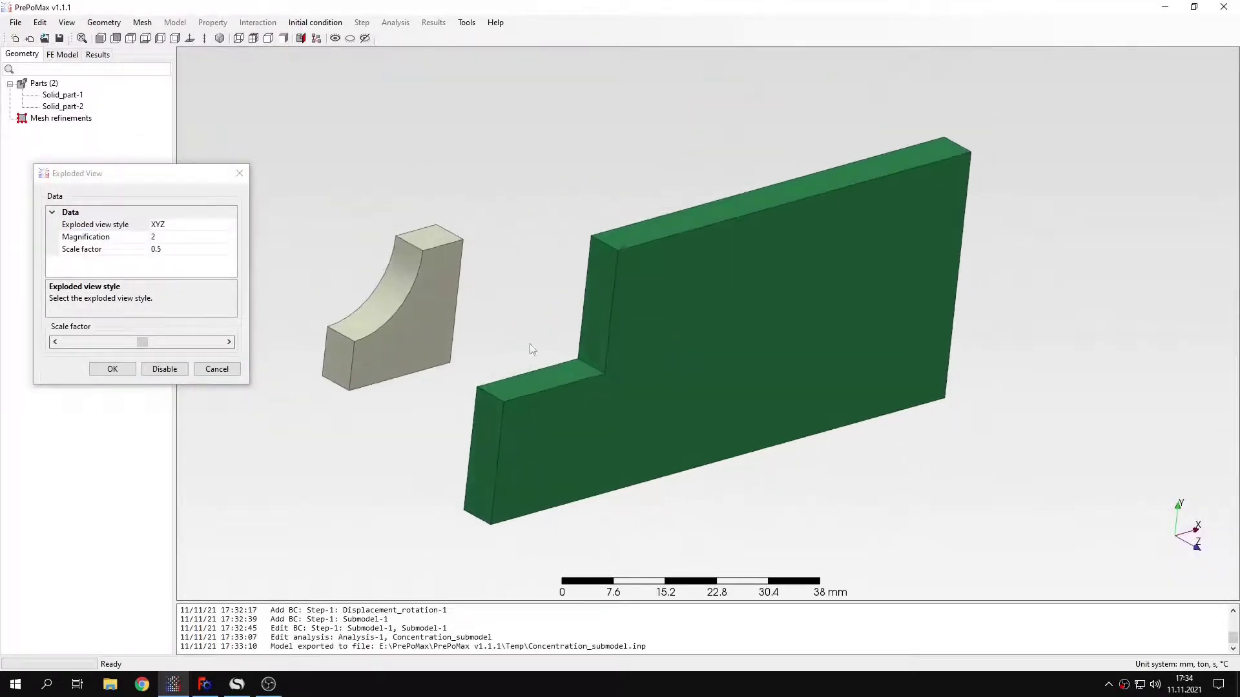
left_click(219, 369)
left_click(98, 54)
mouse_move(396, 301)
middle_mouse_down()
mouse_move(379, 294)
mouse_move(409, 304)
middle_mouse_up()
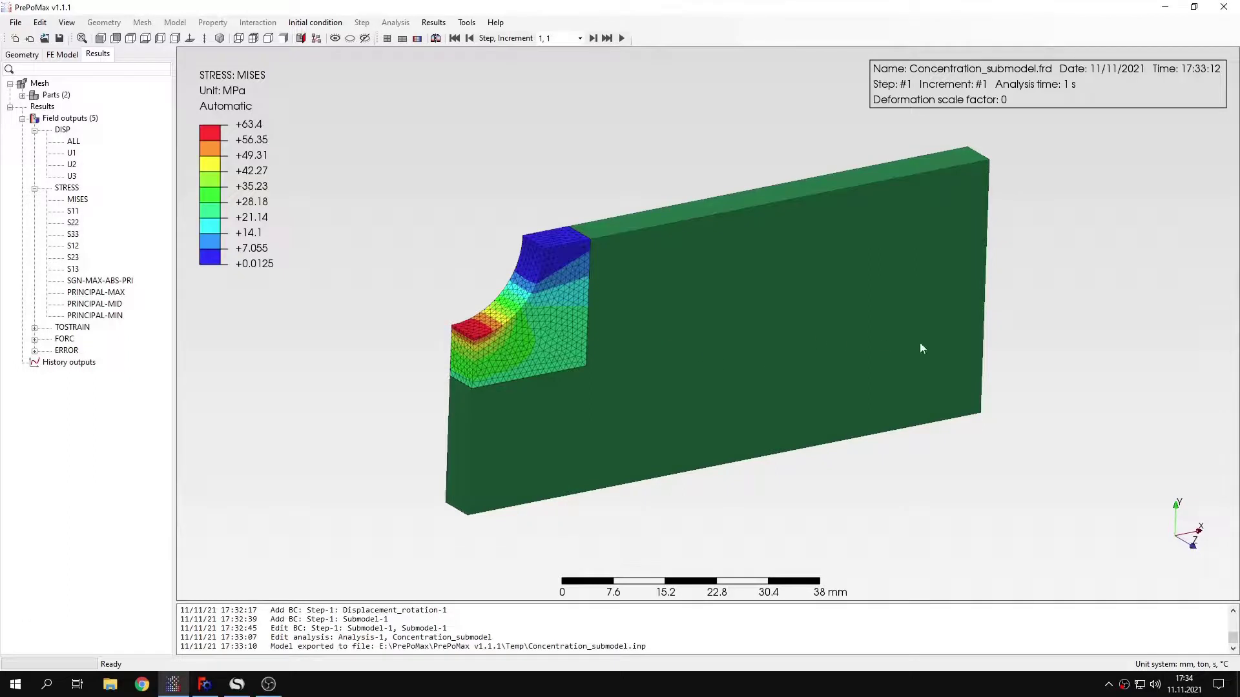